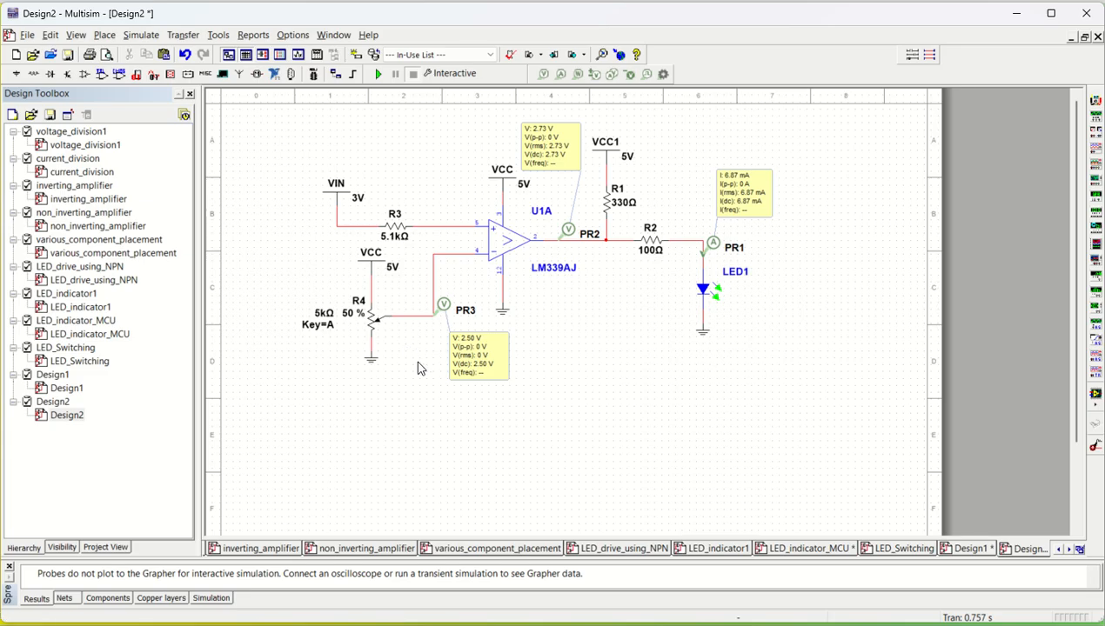
- Place a text label reading "Vreference" beside the R4 potentiometer wiper, below the PR3 probe
click(104, 36)
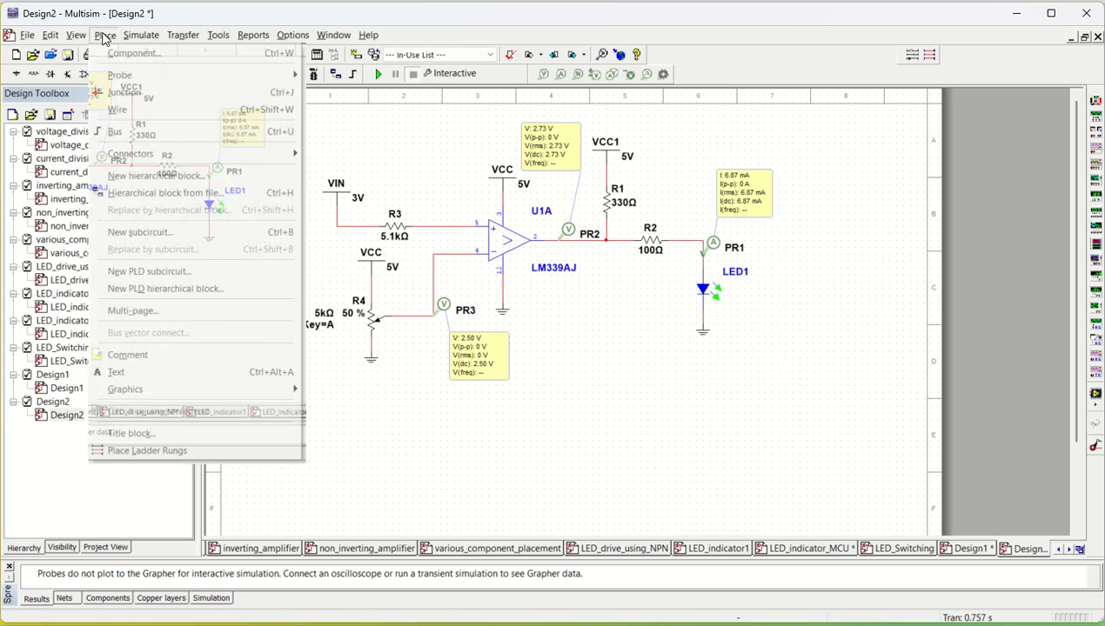
click(138, 371)
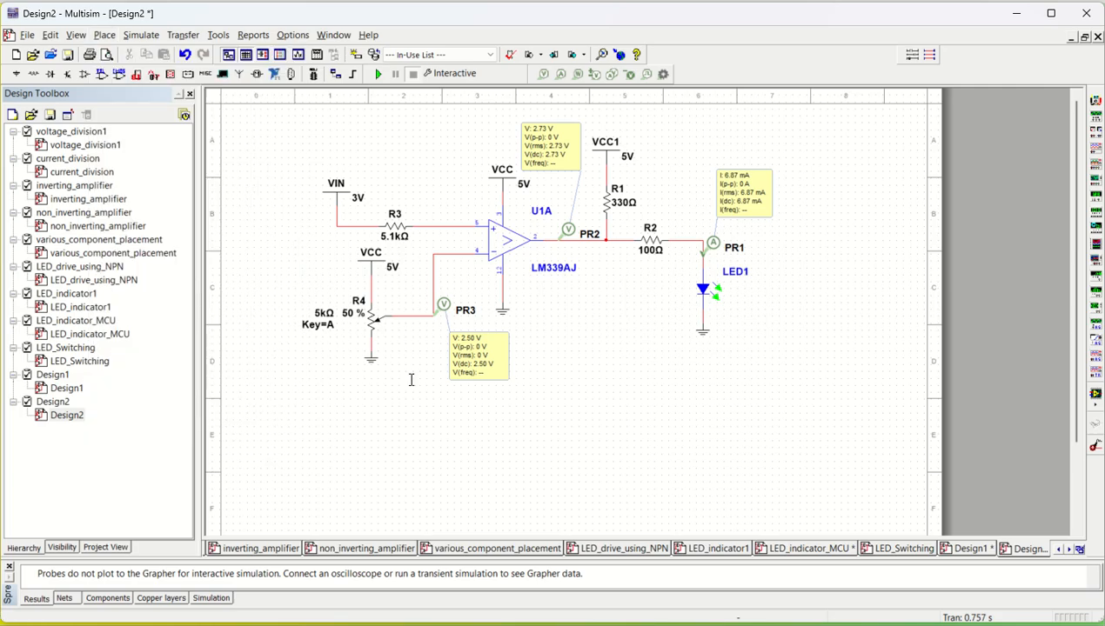
click(394, 330)
text(Vr)
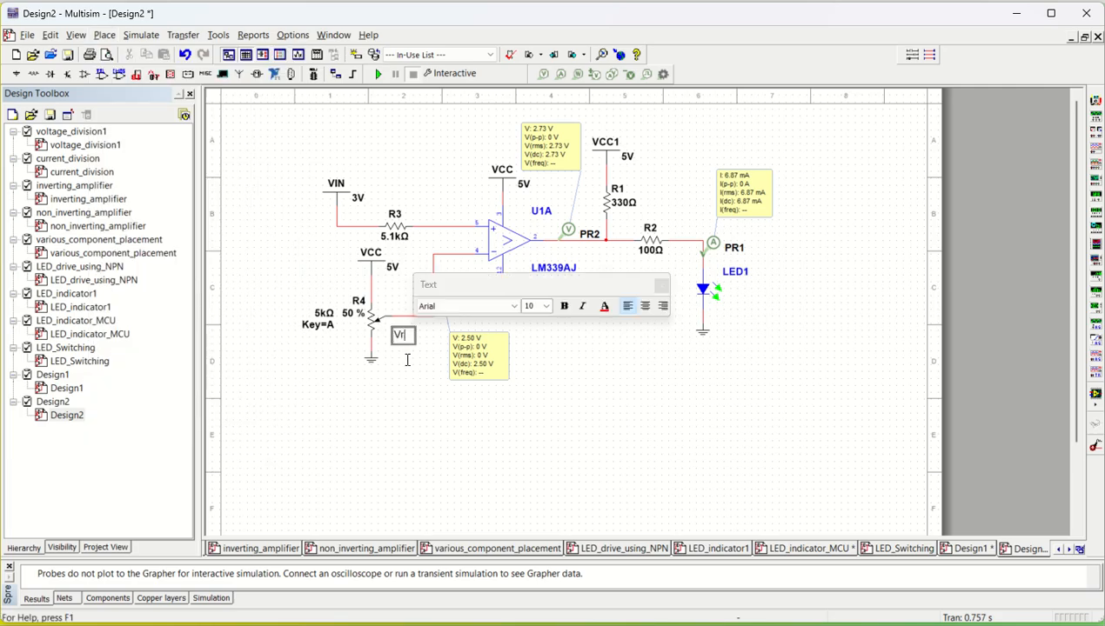
text(eference)
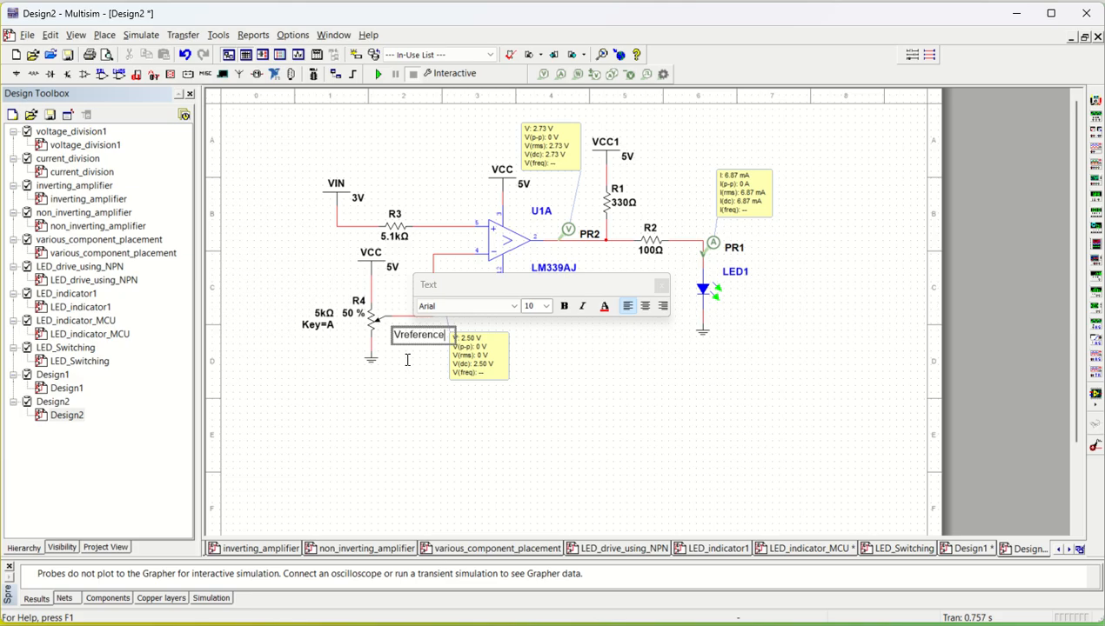
click(424, 397)
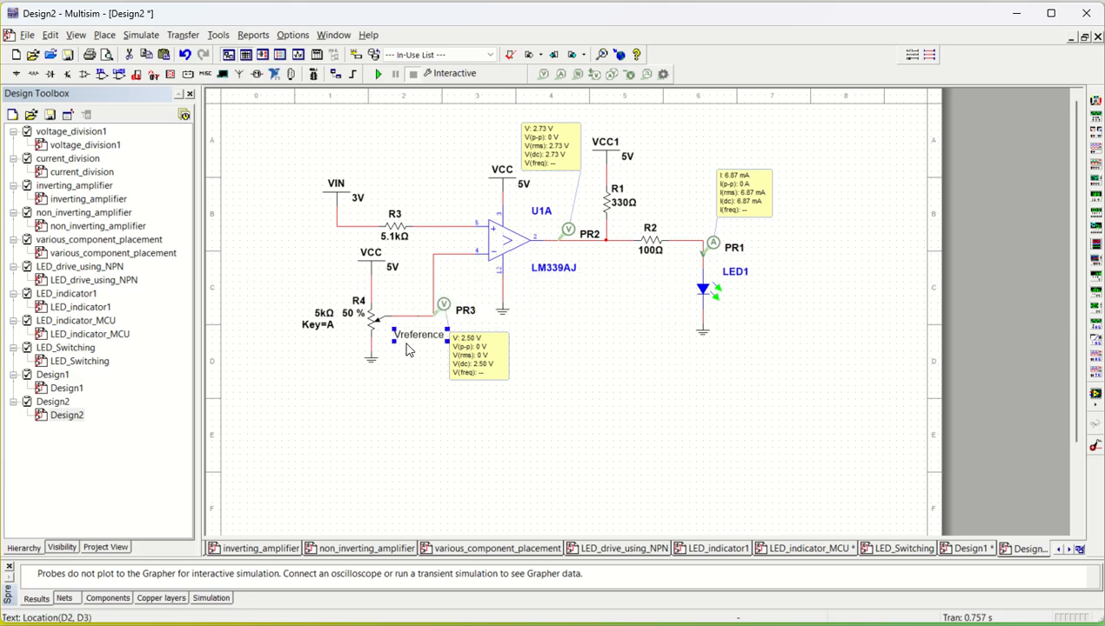
drag(406, 337, 406, 330)
click(407, 394)
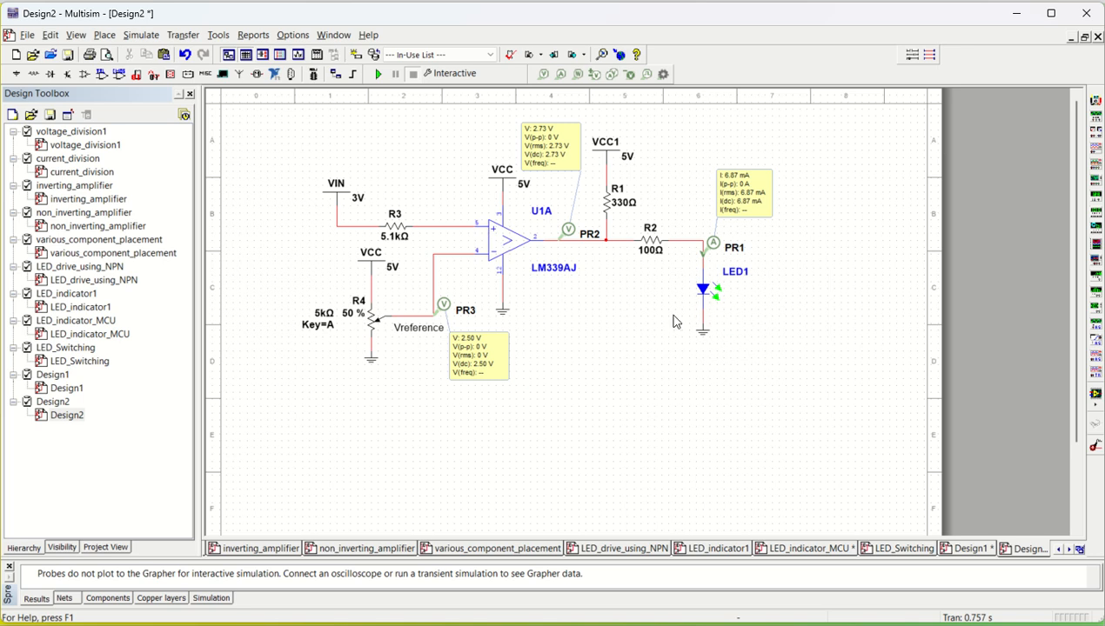
- Run and stop the interactive simulation and zoom in to examine the PR1 current probe readings
click(378, 74)
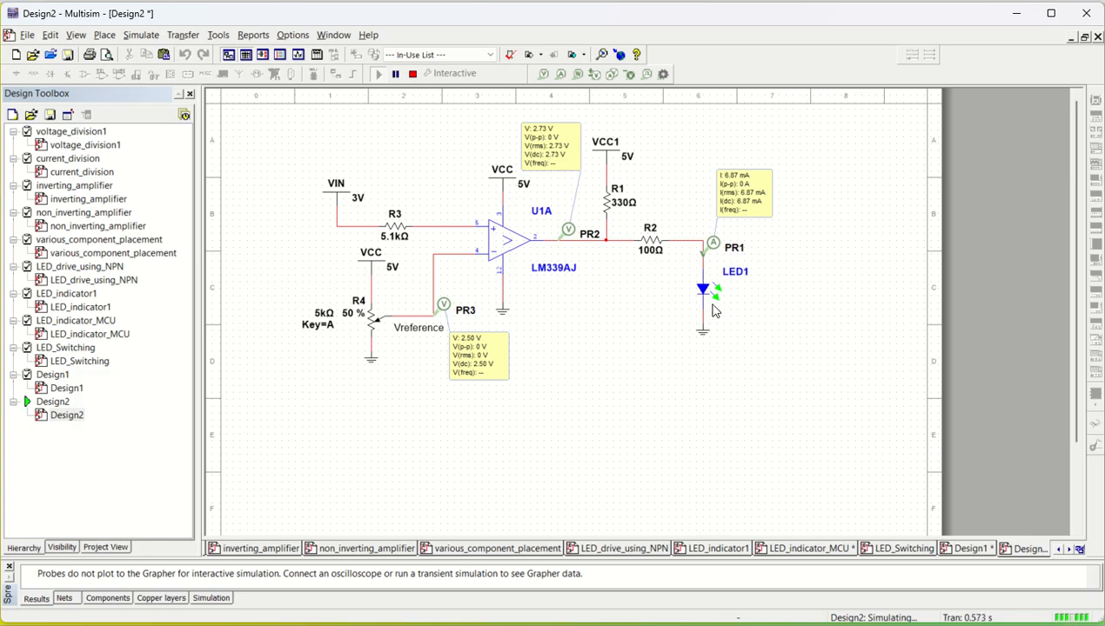
click(413, 74)
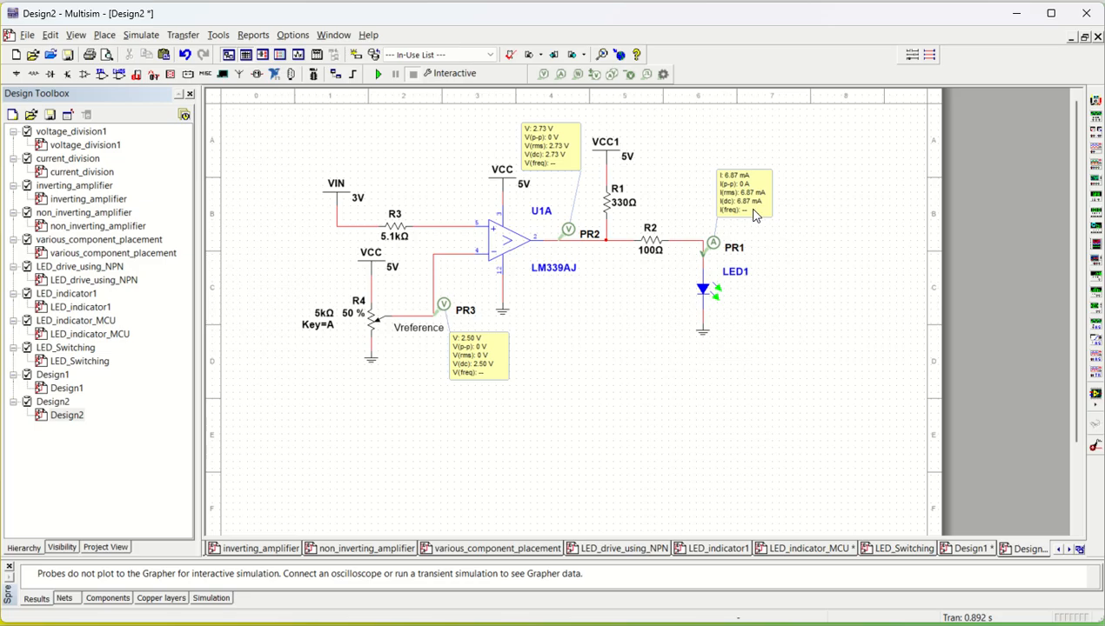
scroll(750, 218, up, 4)
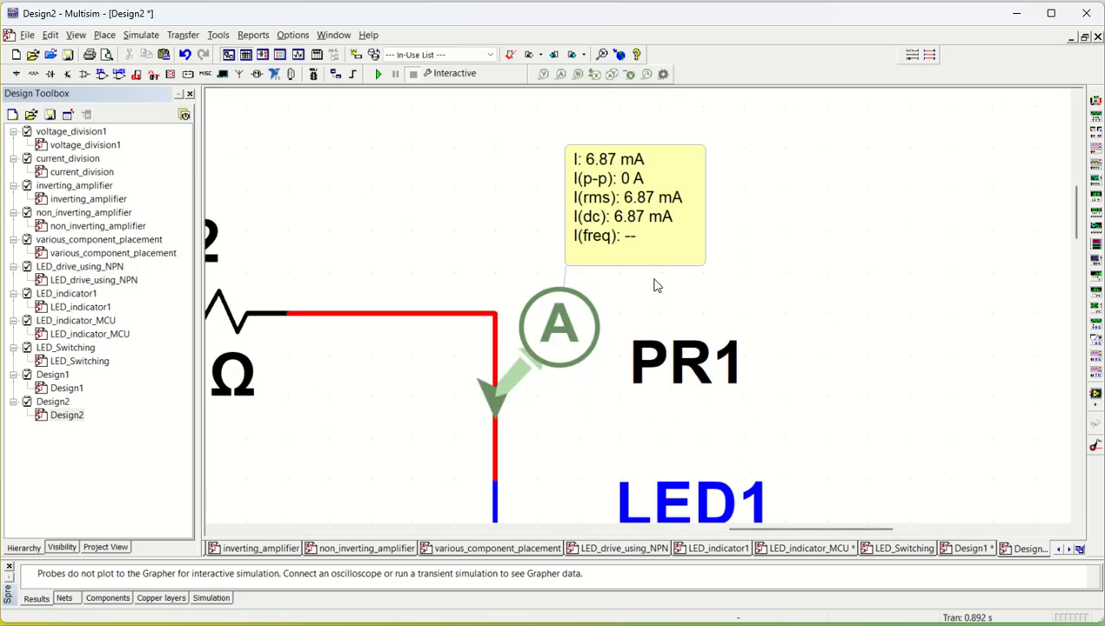
scroll(646, 292, down, 5)
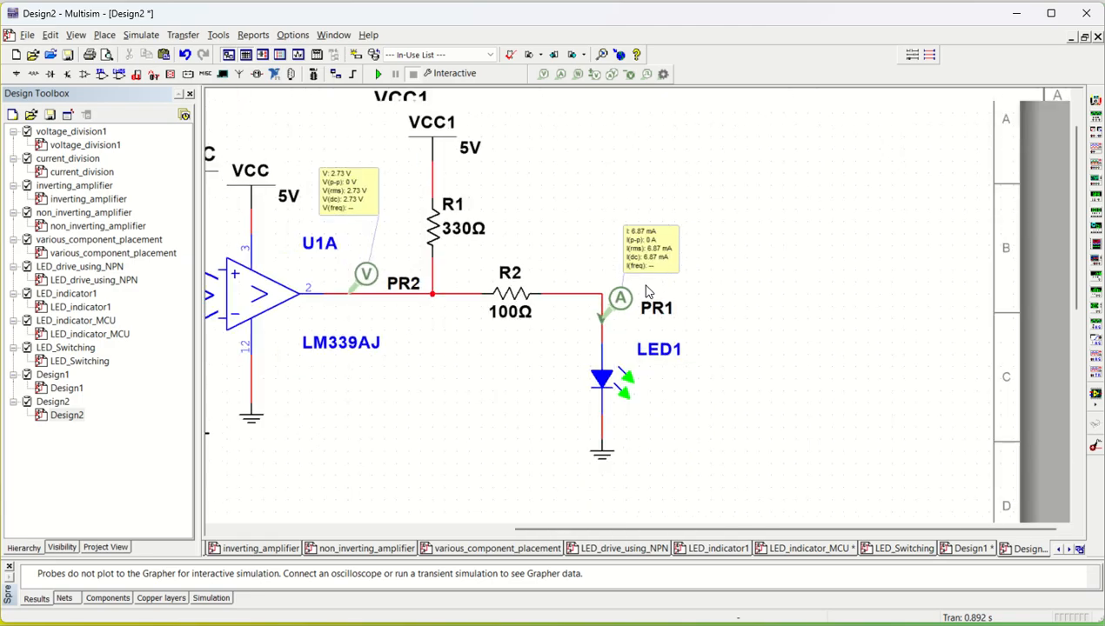
scroll(487, 397, left, 1)
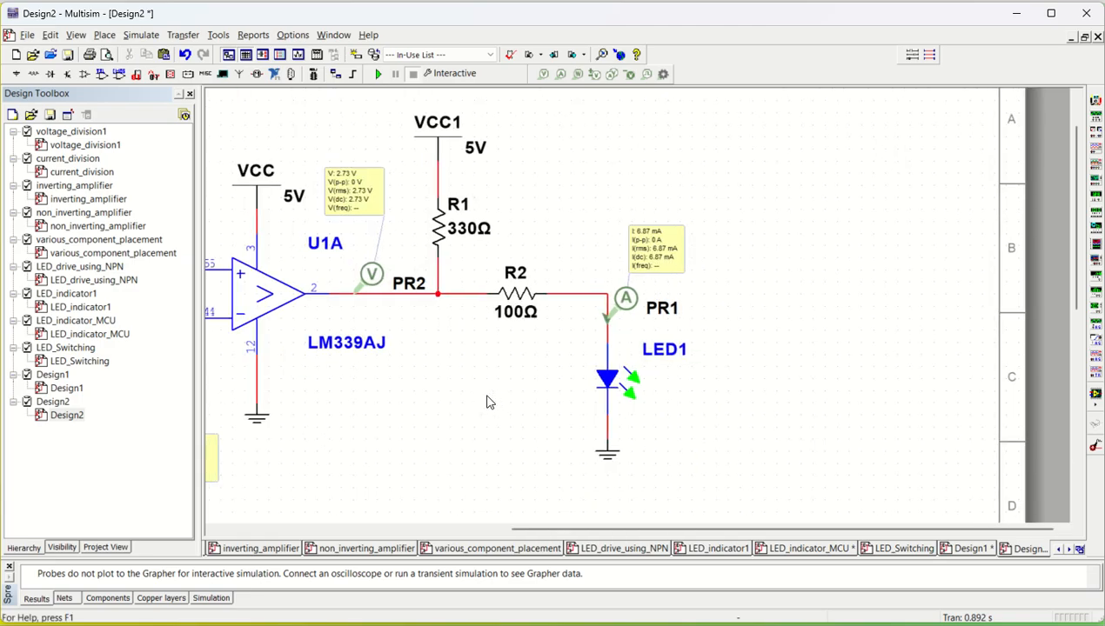
scroll(487, 402, left, 10)
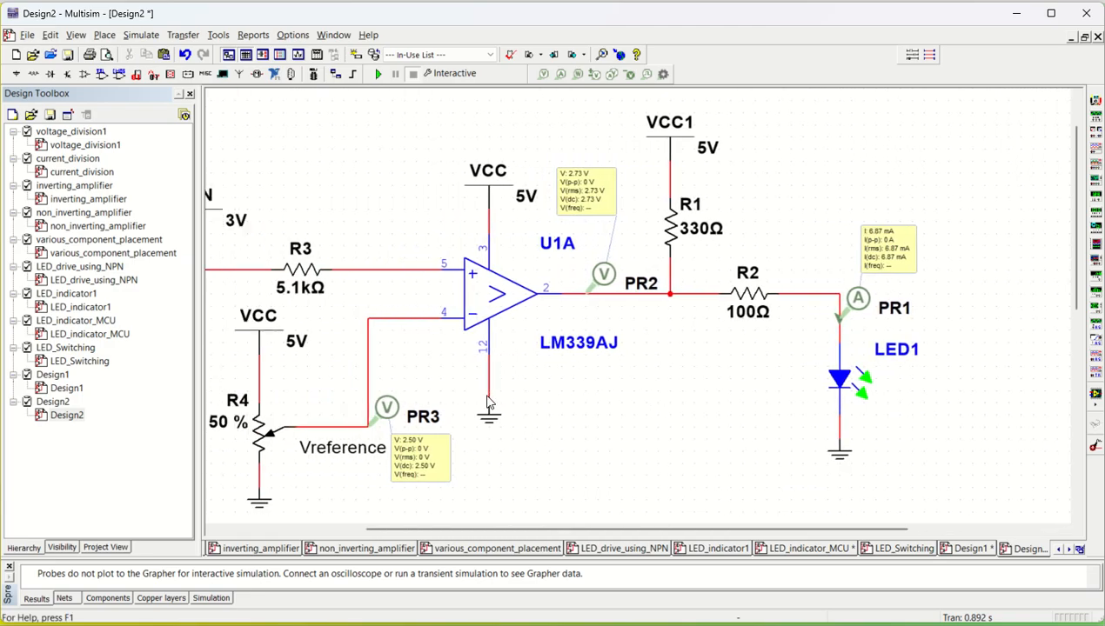
scroll(487, 402, left, 4)
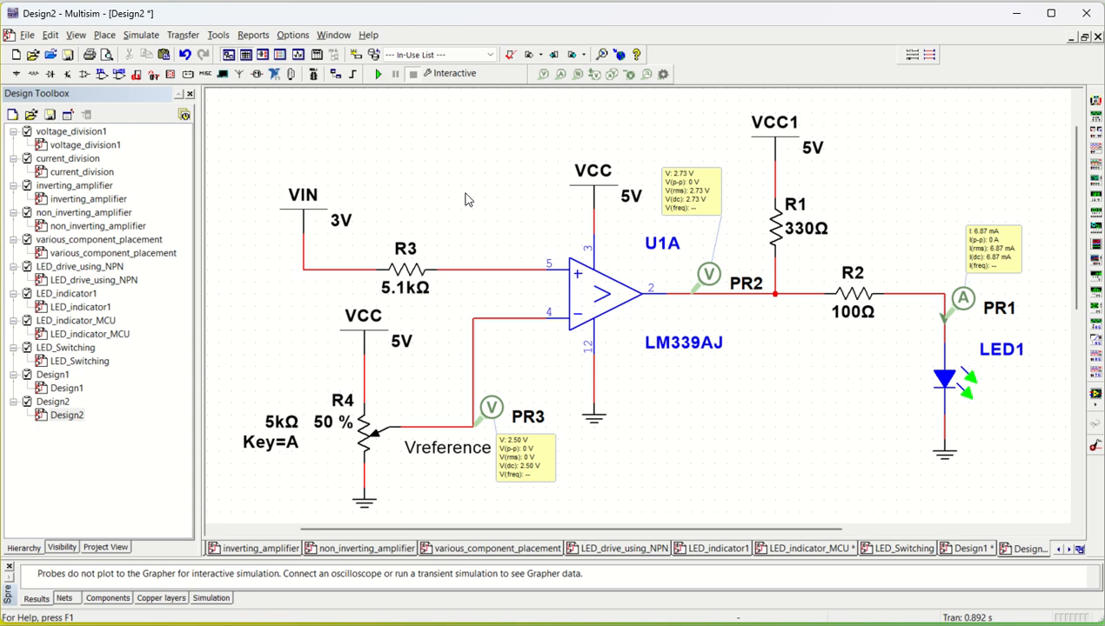
- Set the VIN source voltage to 1 V and run the simulation briefly before stopping it
click(341, 220)
double_click(340, 220)
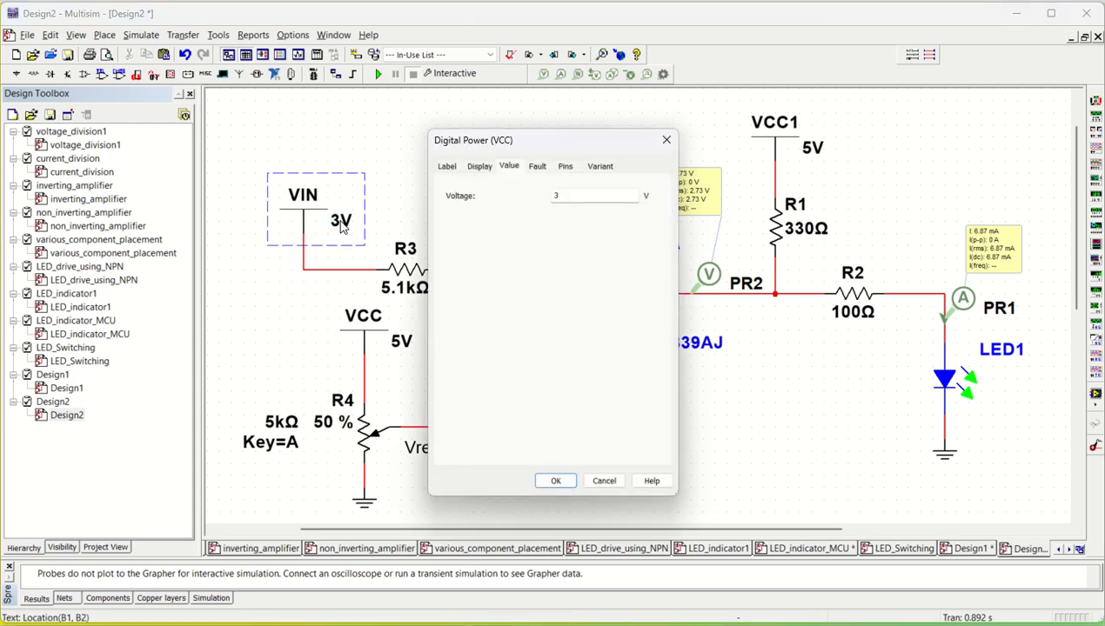
text(1)
click(557, 483)
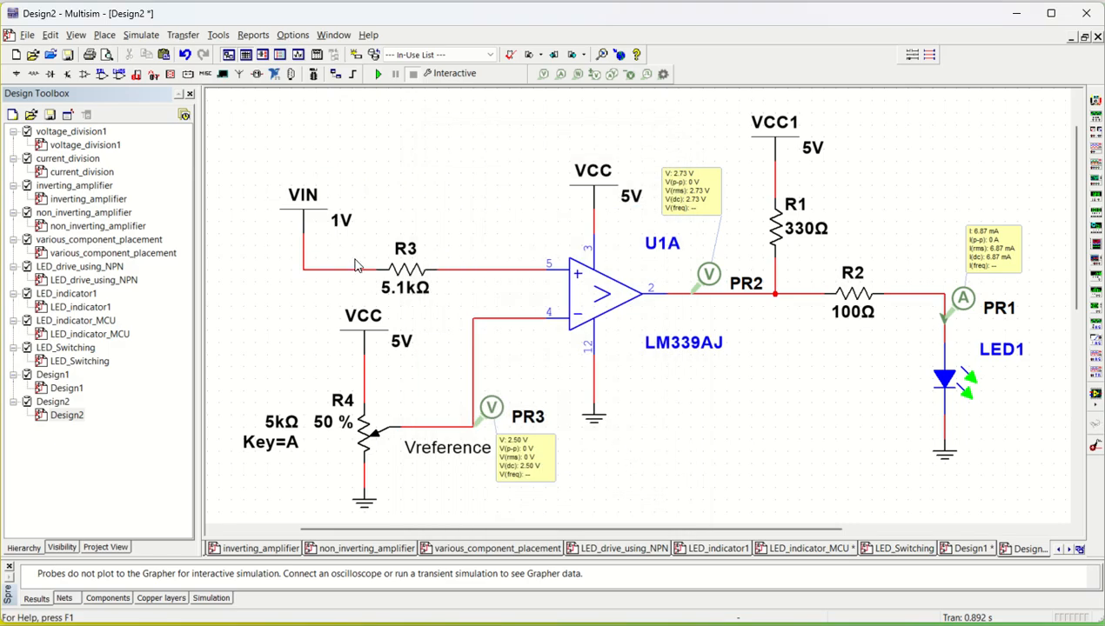
click(379, 74)
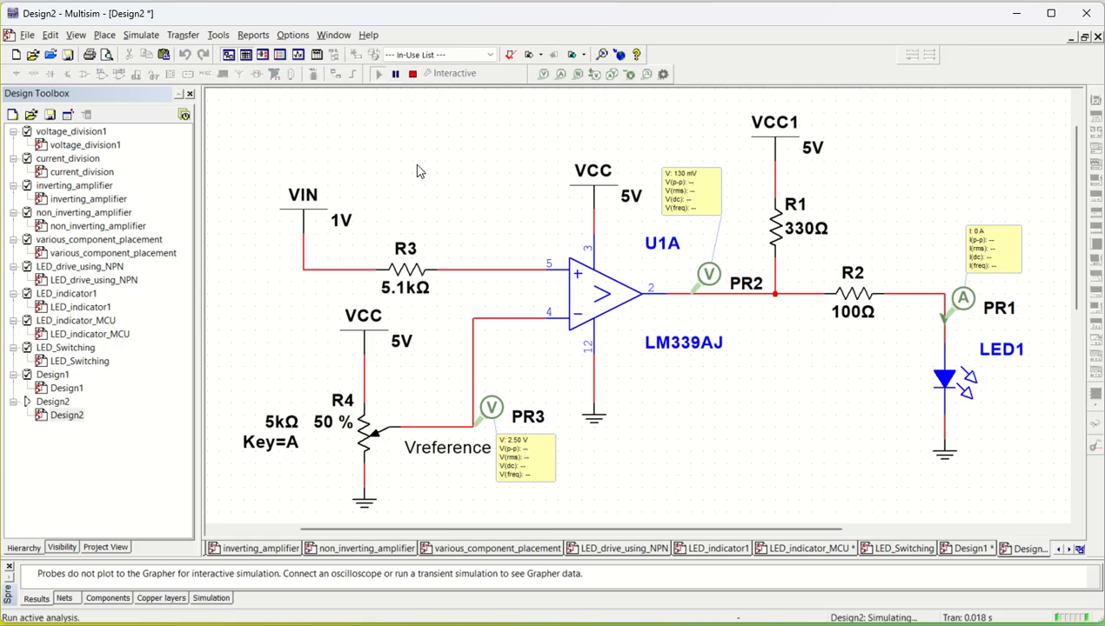
click(412, 74)
- Set the VIN source voltage to 4.5 V and start the simulation again
double_click(342, 228)
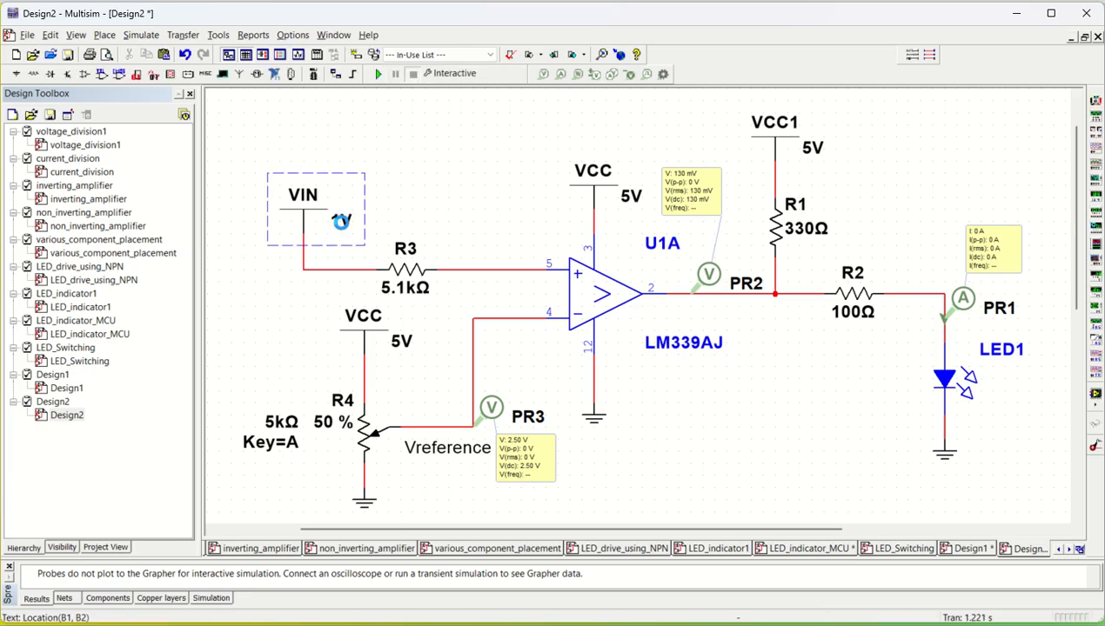
drag(561, 195, 539, 199)
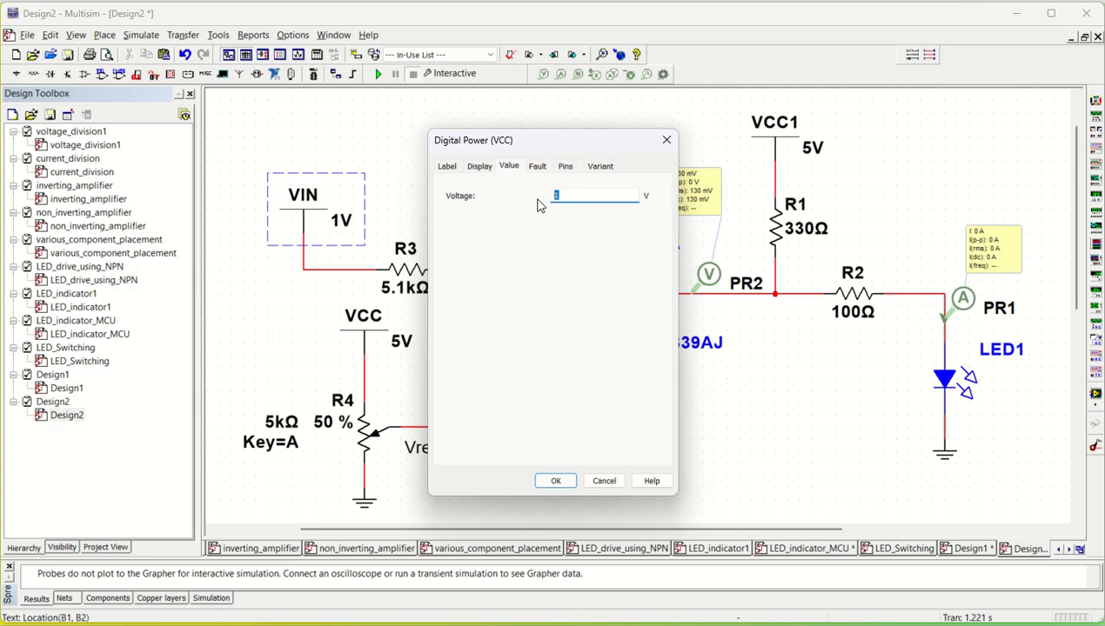
text(4.5)
click(556, 482)
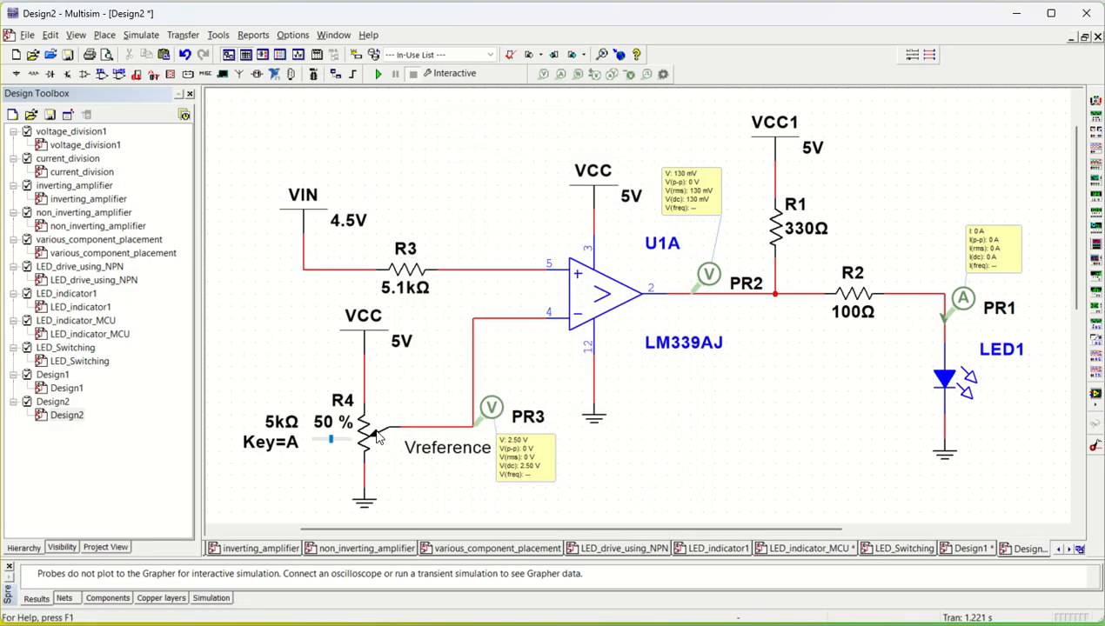
click(376, 77)
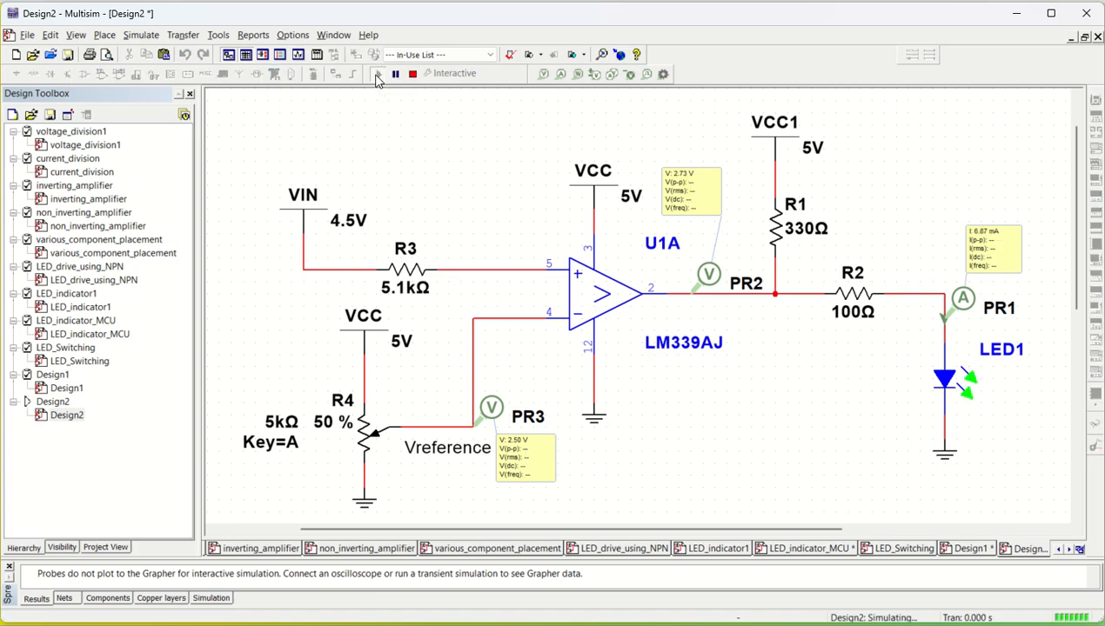
- Change the VIN source voltage to 1.2 V during the simulation, dismiss the warning, and restart the simulation
double_click(364, 228)
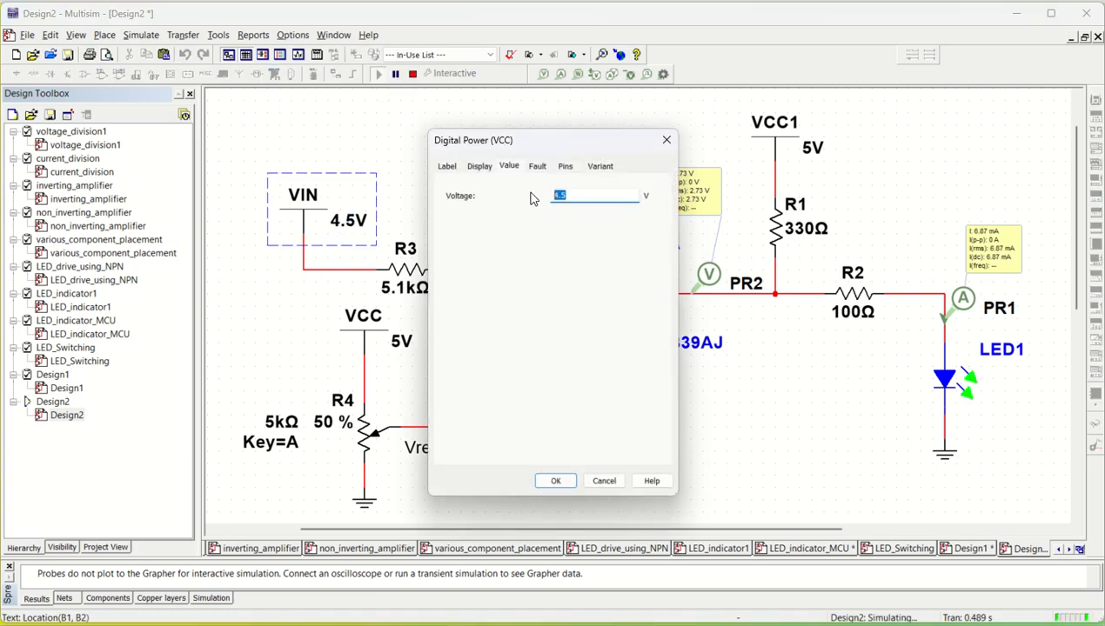
text(1.2)
click(561, 483)
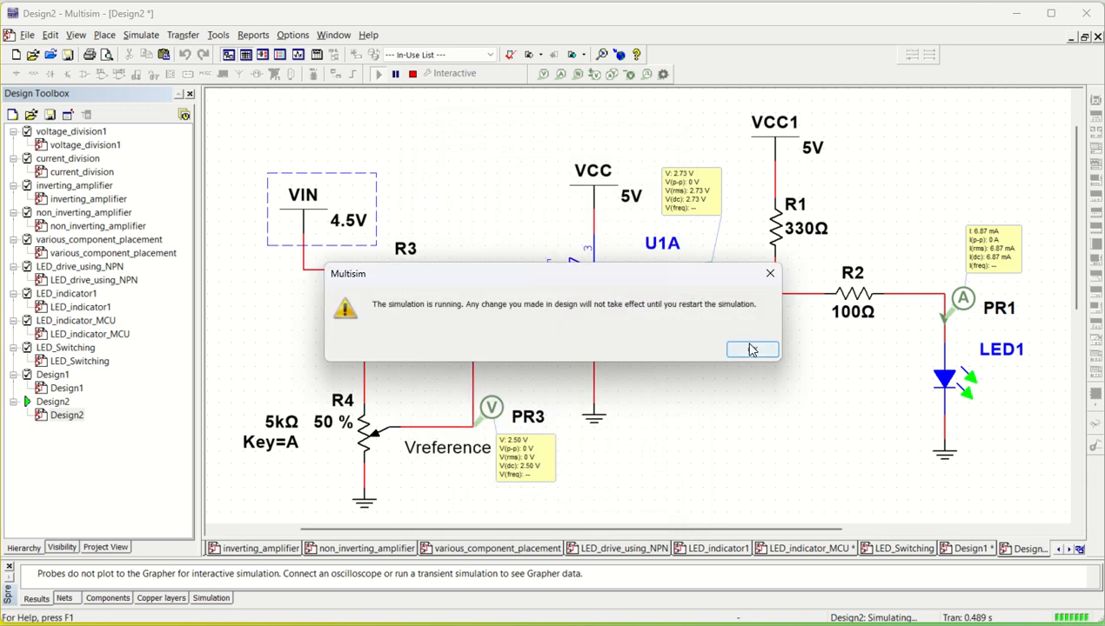
click(753, 351)
double_click(341, 228)
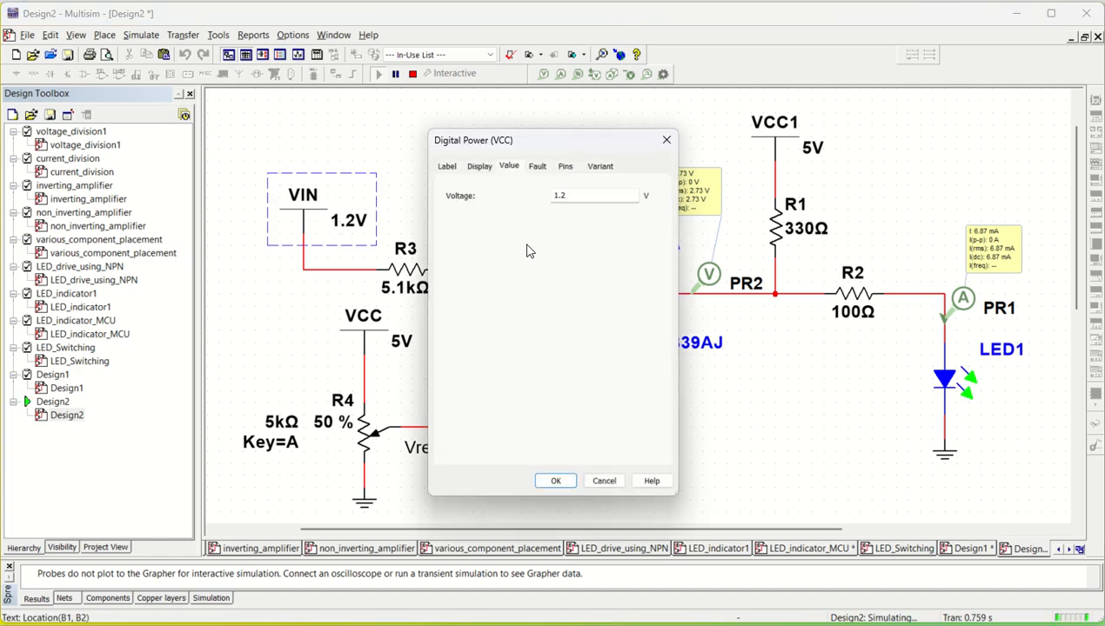
click(602, 481)
click(413, 75)
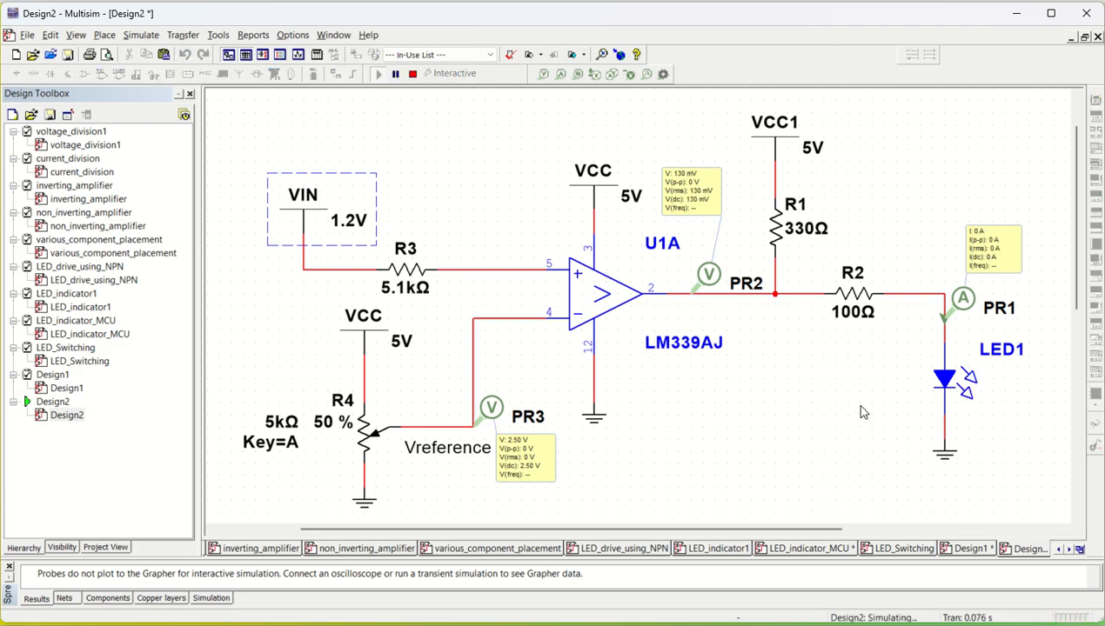
- Lower the R4 potentiometer setting to 15 % and stop the simulation
mouse_move(306, 456)
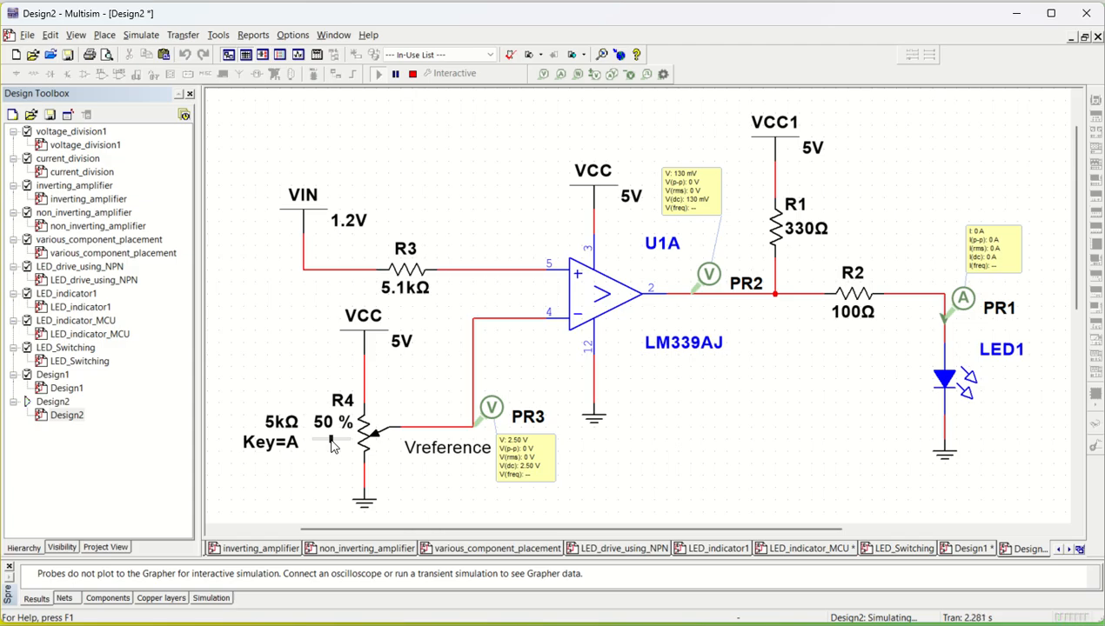
drag(331, 446, 319, 447)
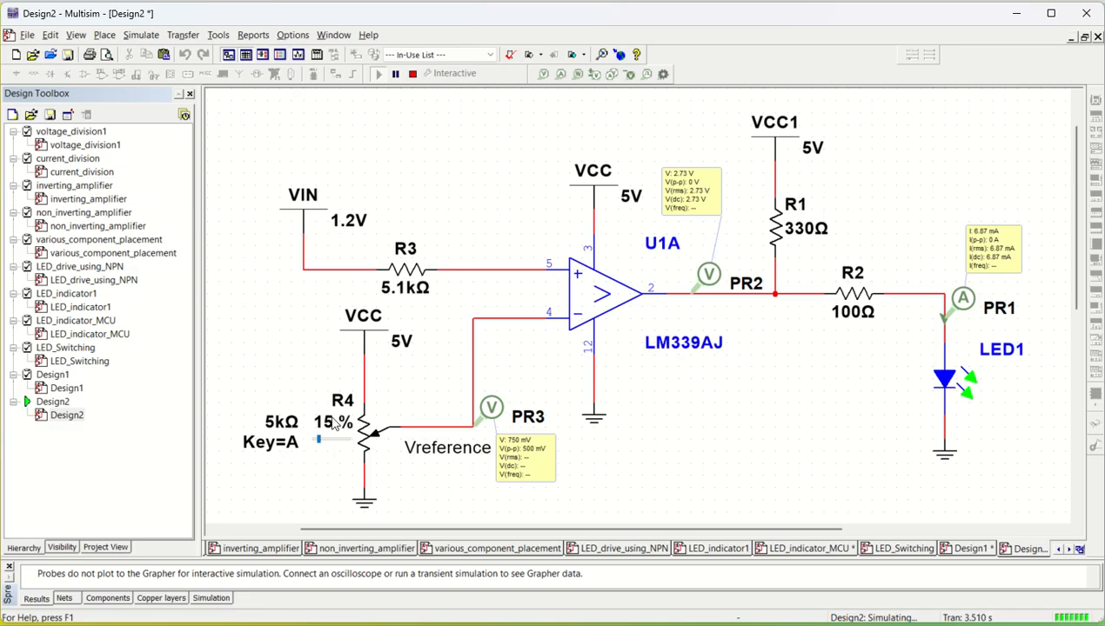
click(413, 74)
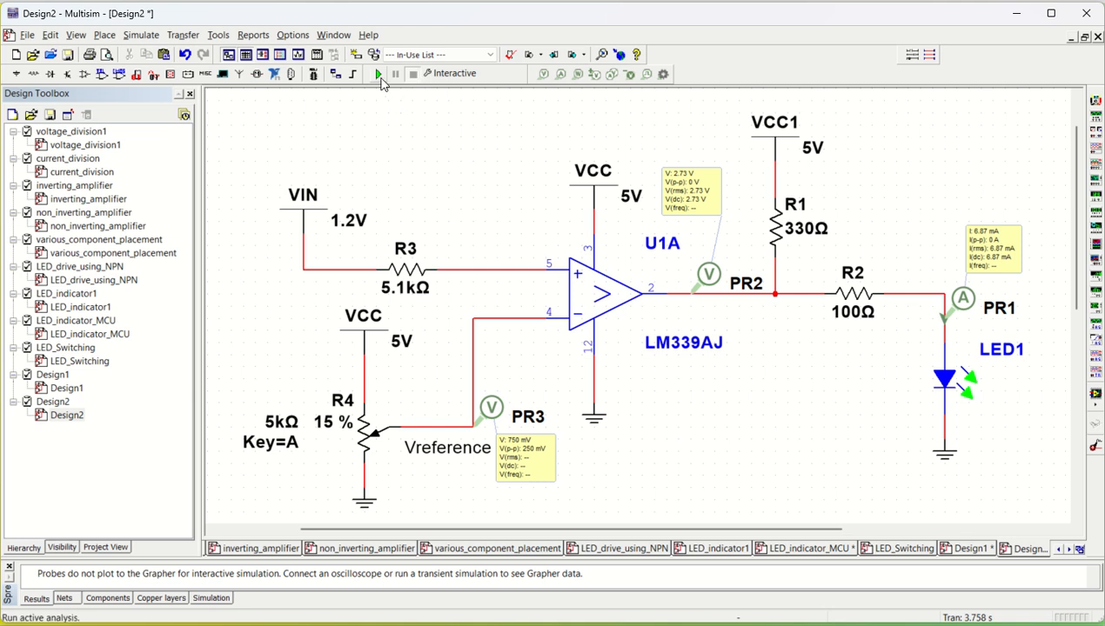
- Run the simulation once more with the new settings and stop it
click(378, 75)
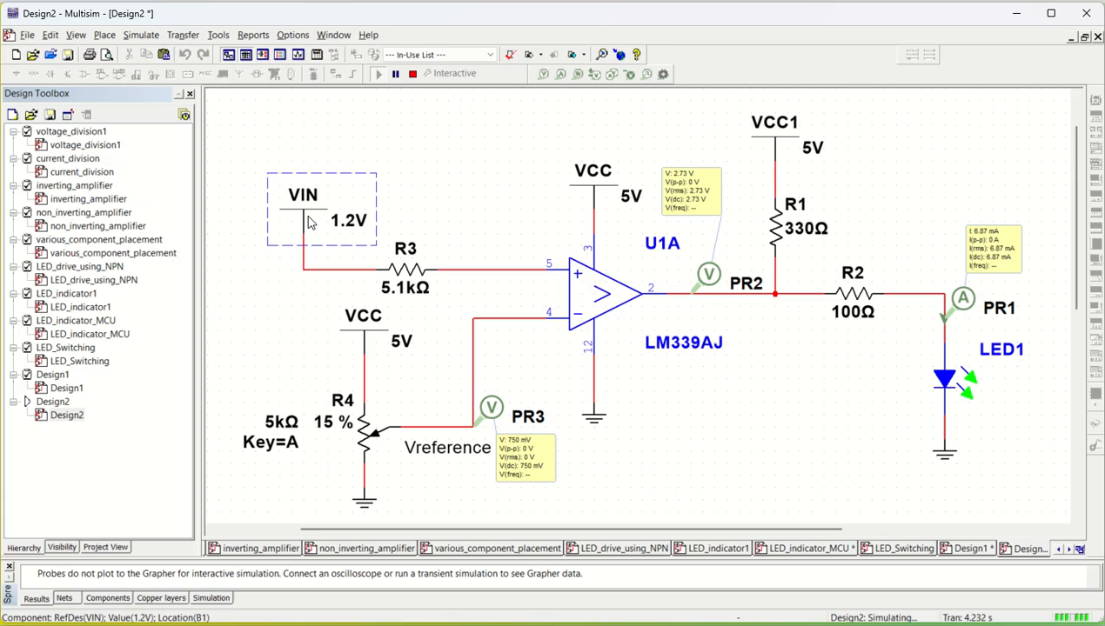
click(412, 75)
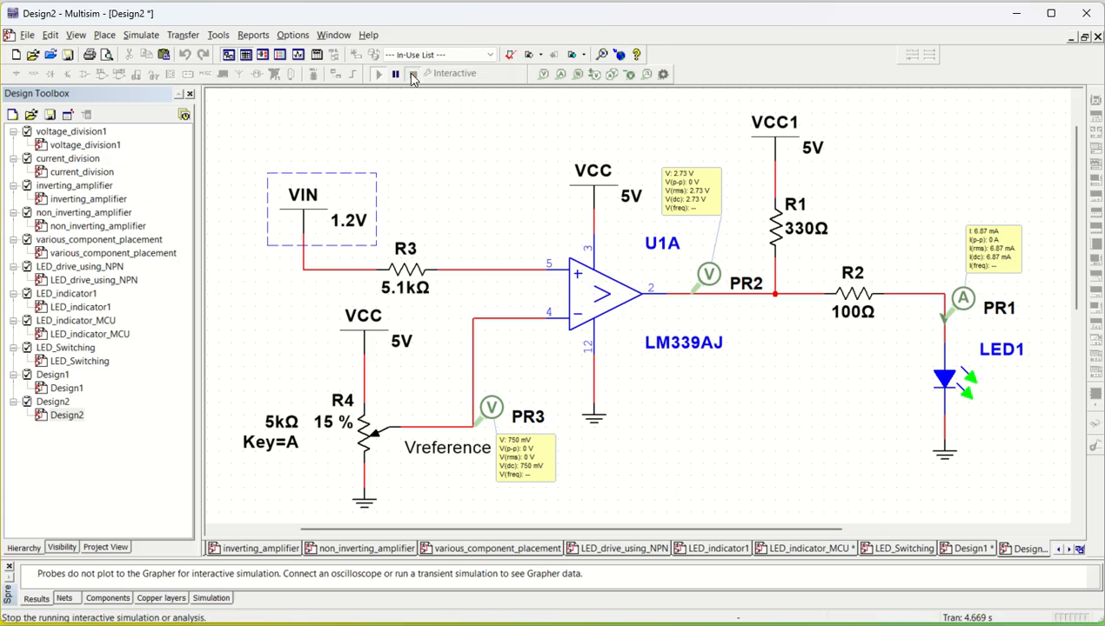
click(664, 410)
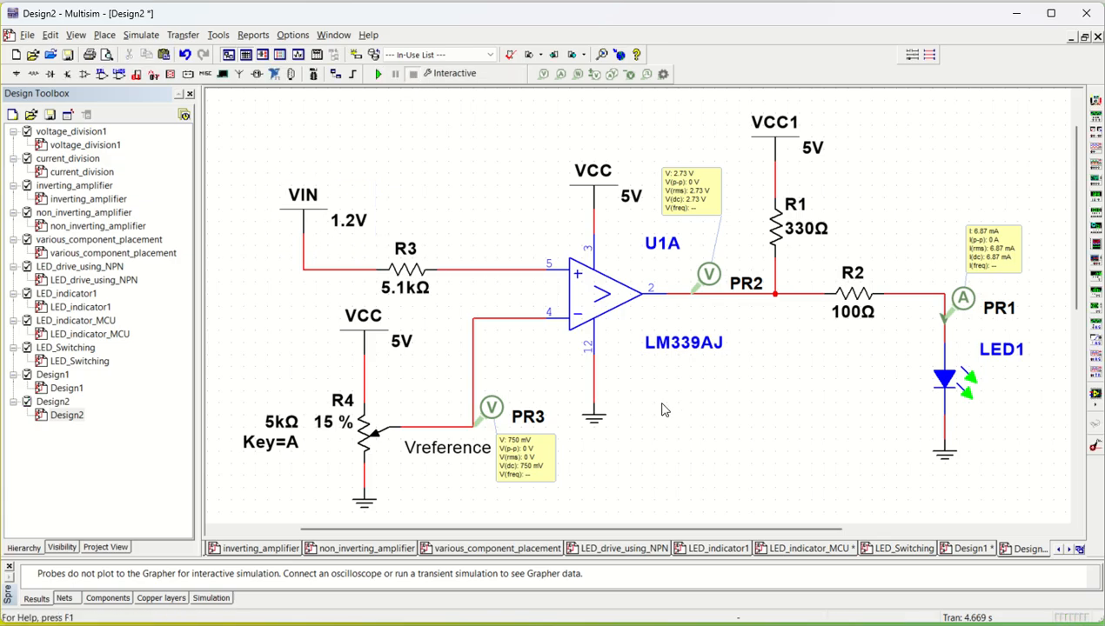
scroll(664, 410, down, 1)
scroll(664, 410, down, 1)
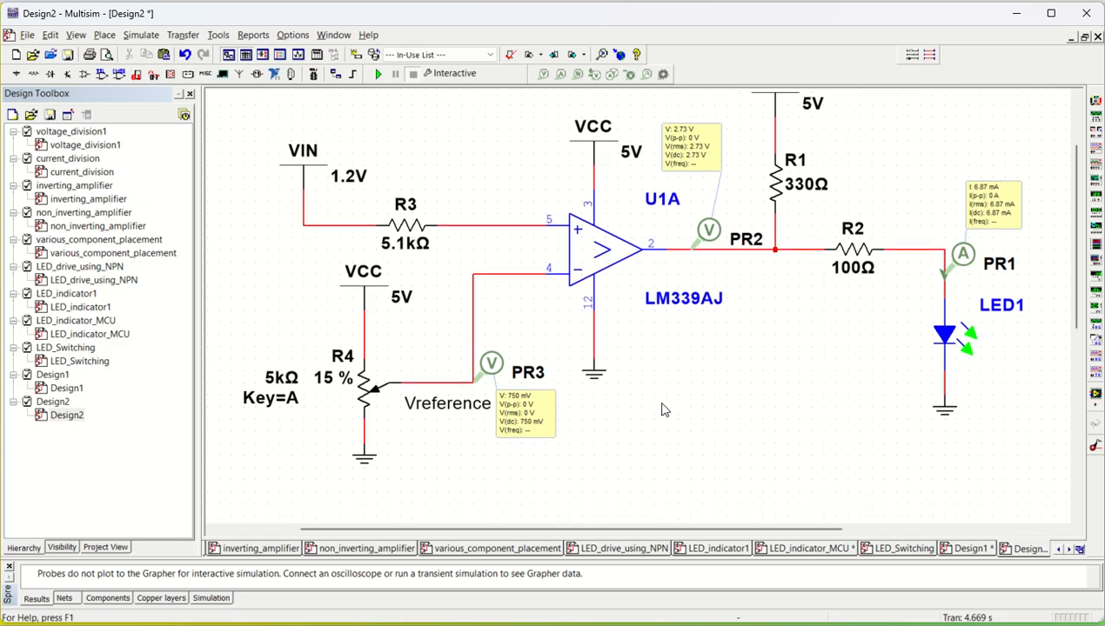
ctrl+scroll(663, 410, down, 2)
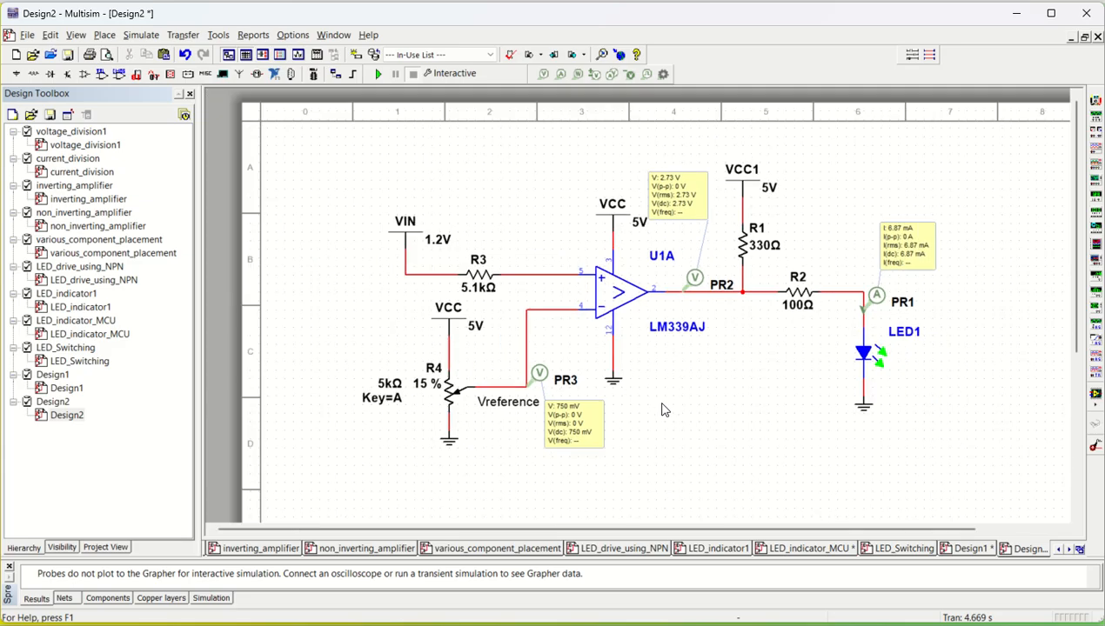
scroll(738, 441, down, 5)
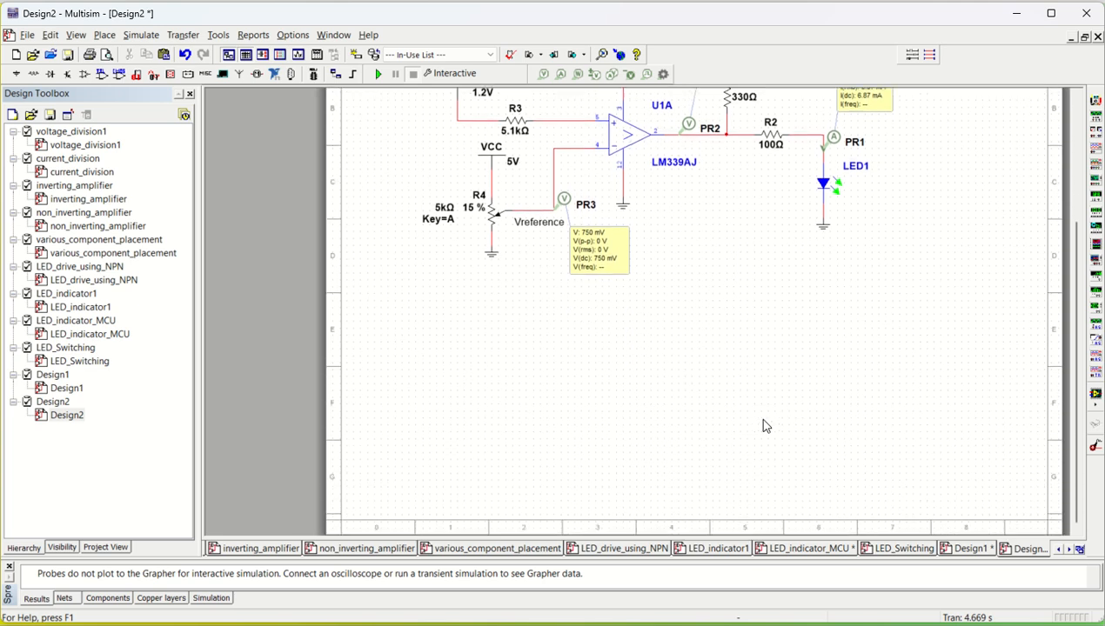
scroll(700, 254, up, 1)
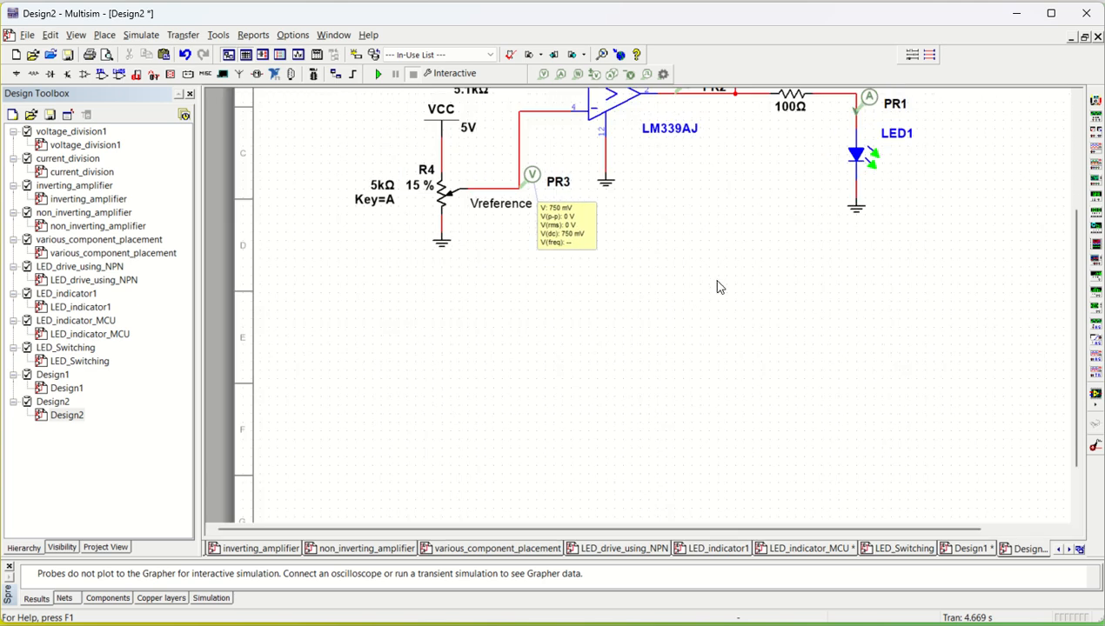
scroll(715, 285, up, 1)
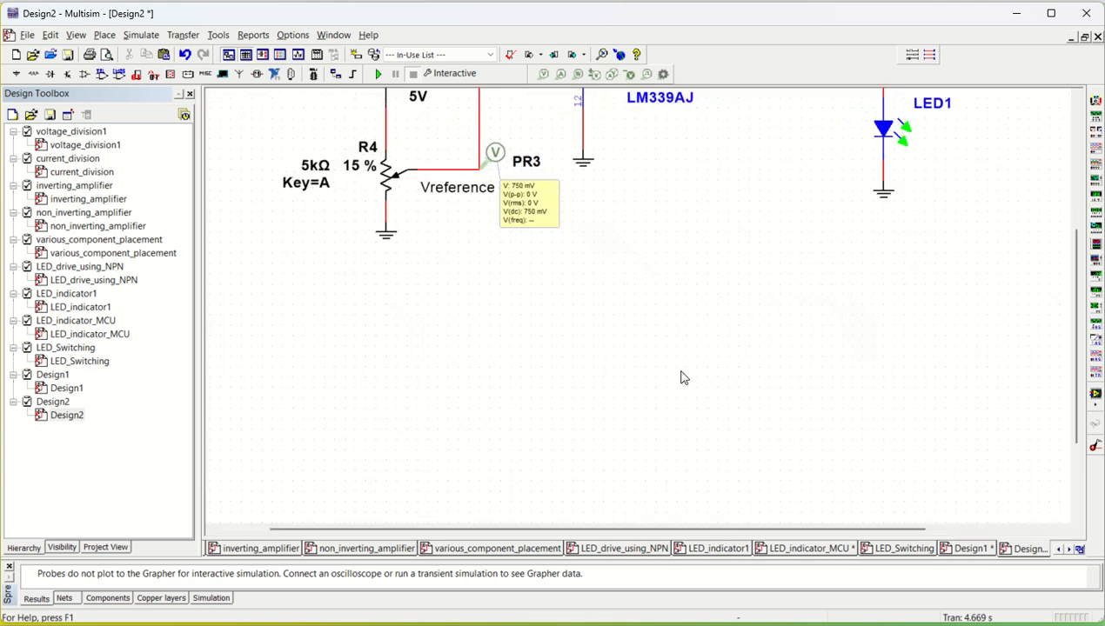
- Place an orange LED from the Diodes group's LED family below LED1, near the lower right of the schematic
click(103, 37)
click(473, 352)
click(105, 36)
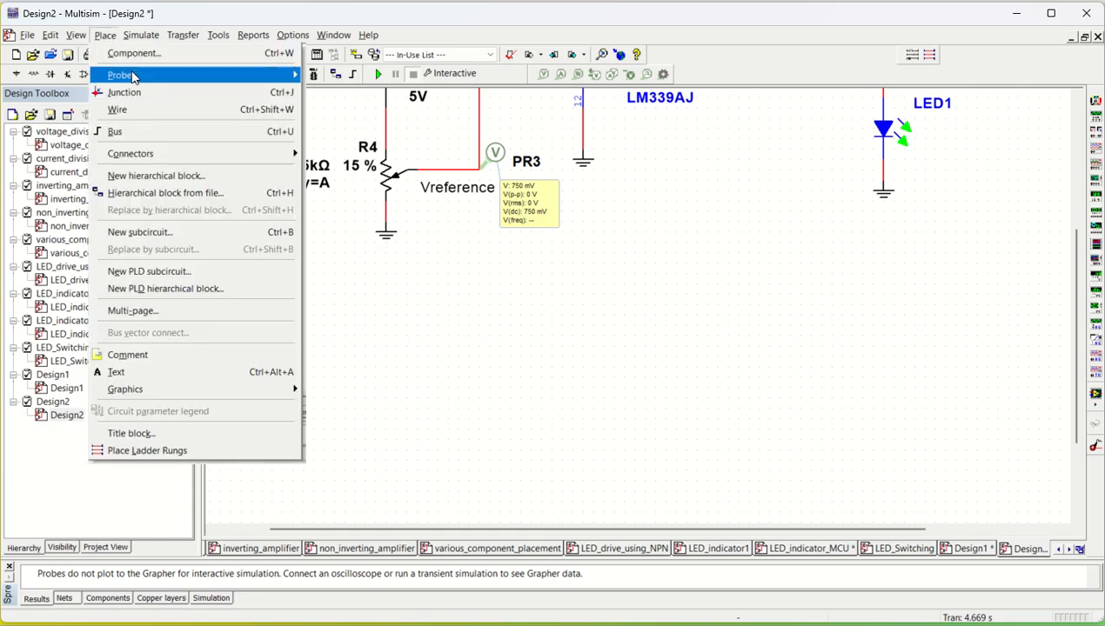
click(139, 53)
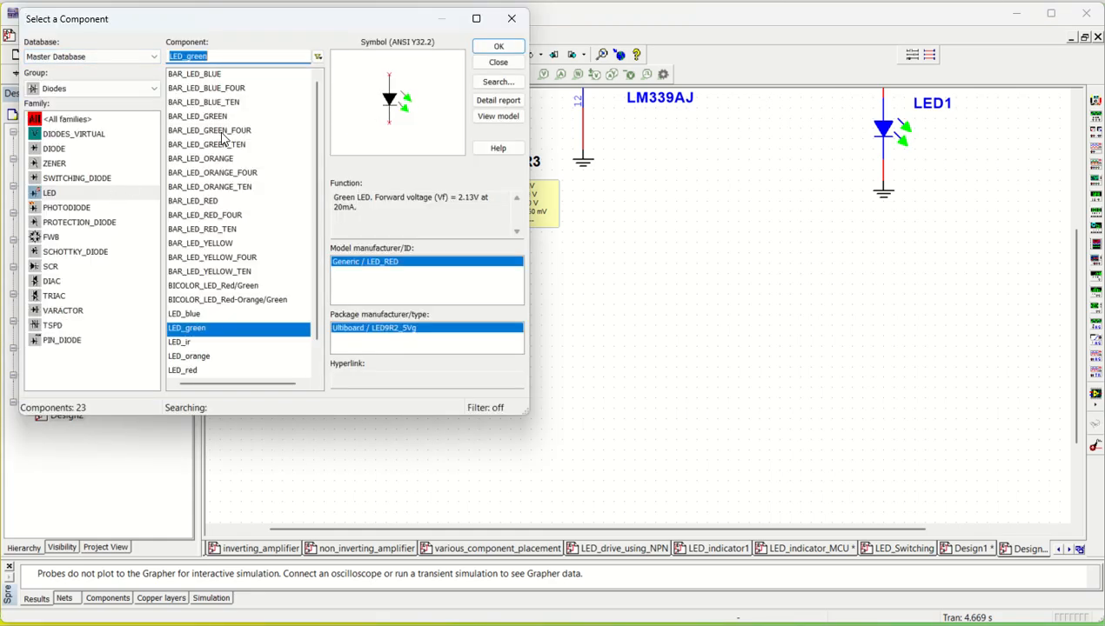
click(57, 88)
click(56, 89)
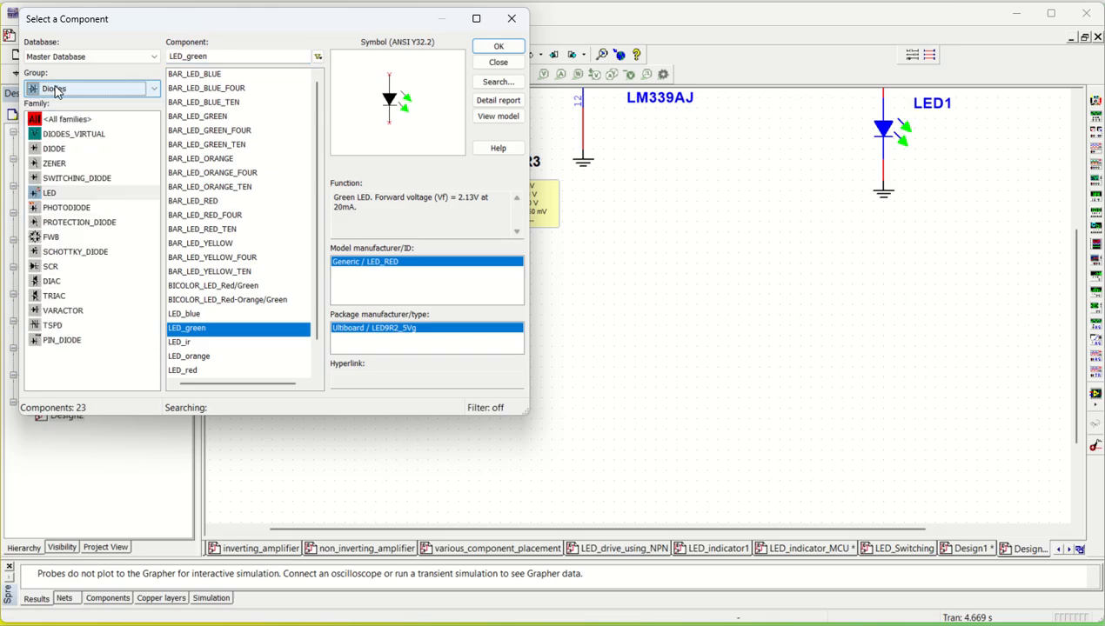
click(53, 197)
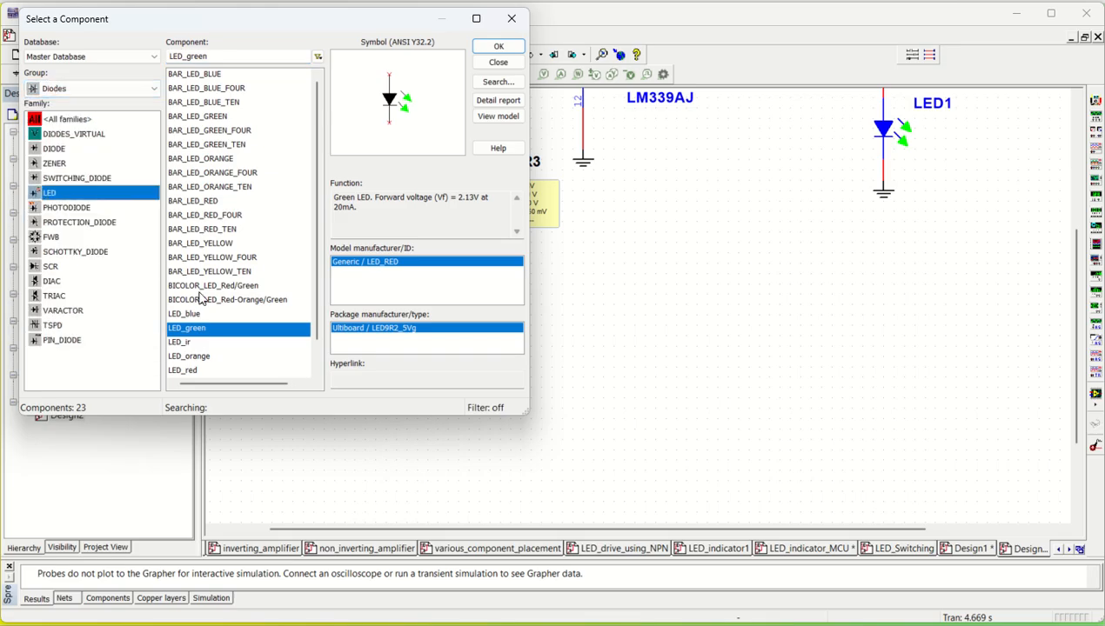
scroll(213, 342, down, 1)
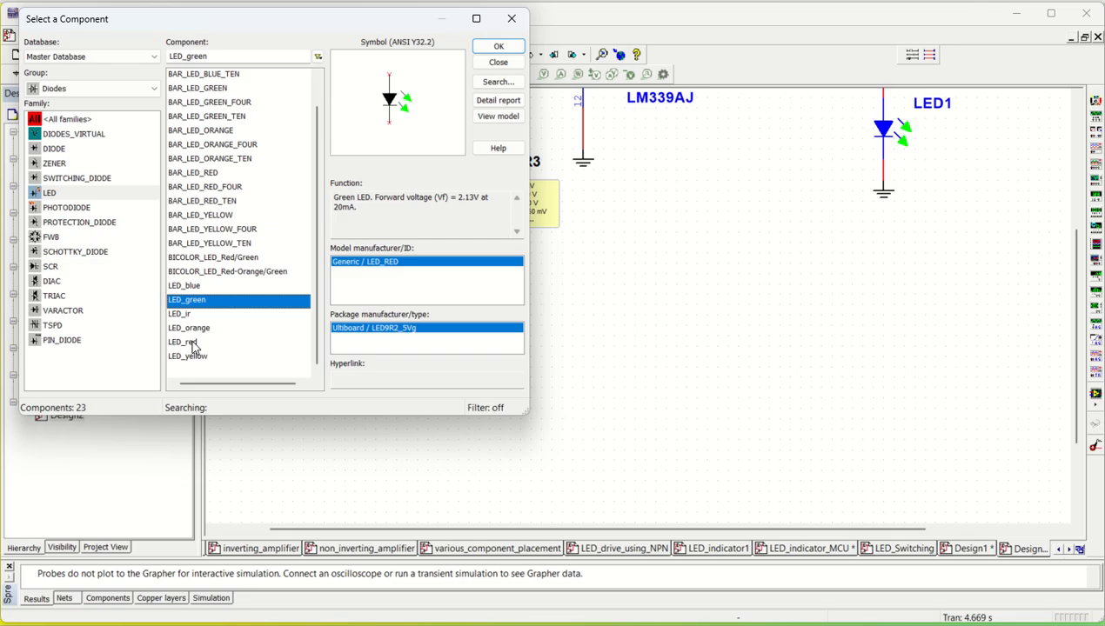
click(193, 328)
click(496, 50)
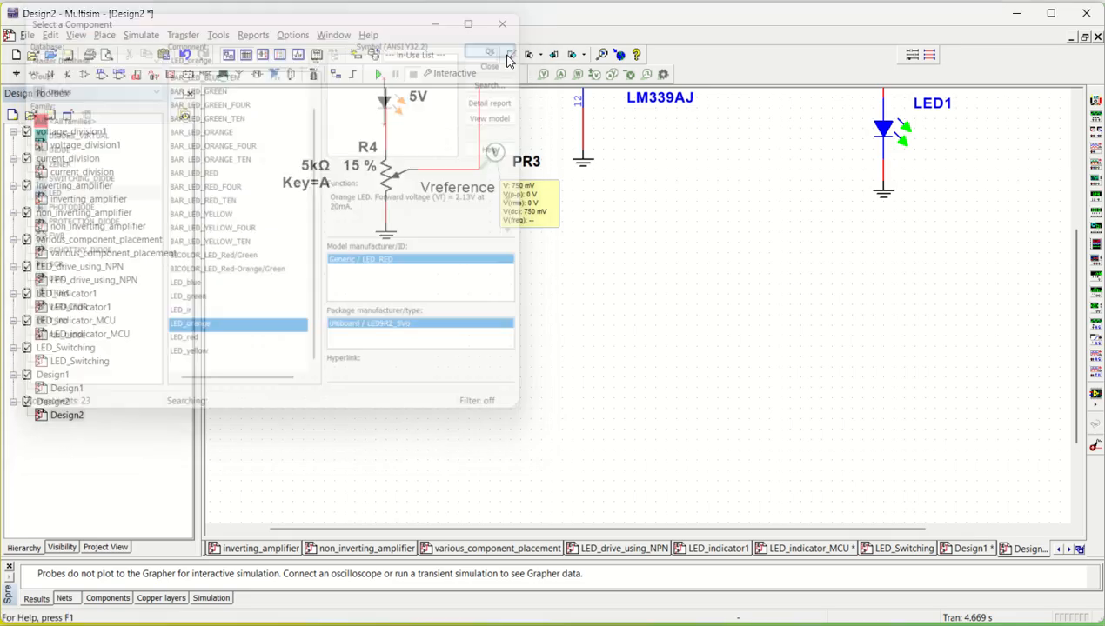
click(893, 442)
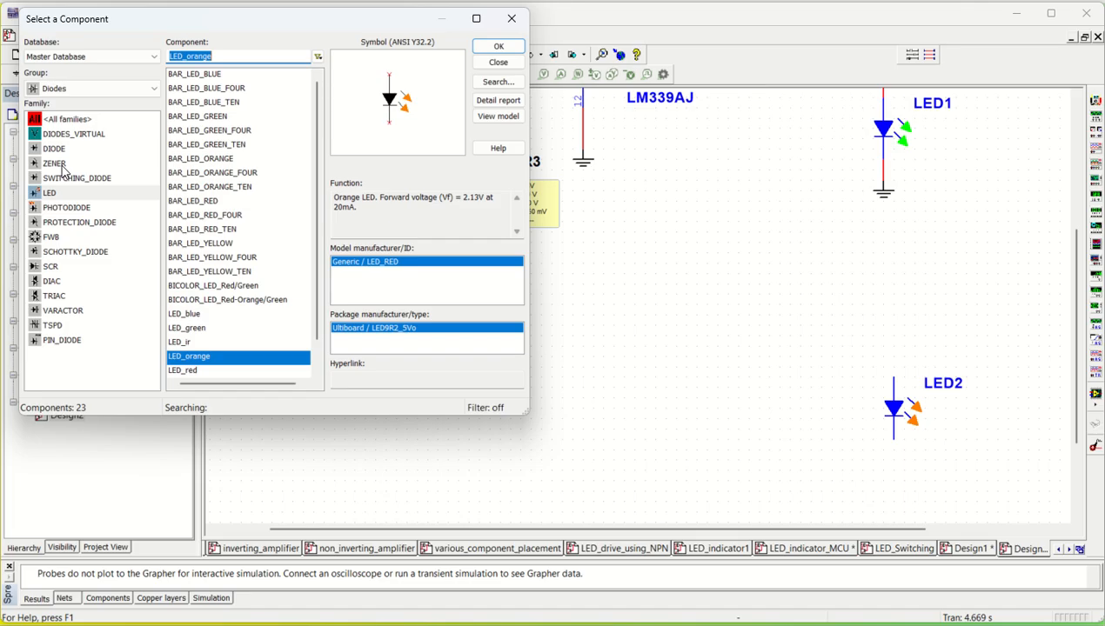
- Place two horizontal 5.1 kΩ resistors from the Basic group, one left of centre and one left of the orange LED
click(58, 89)
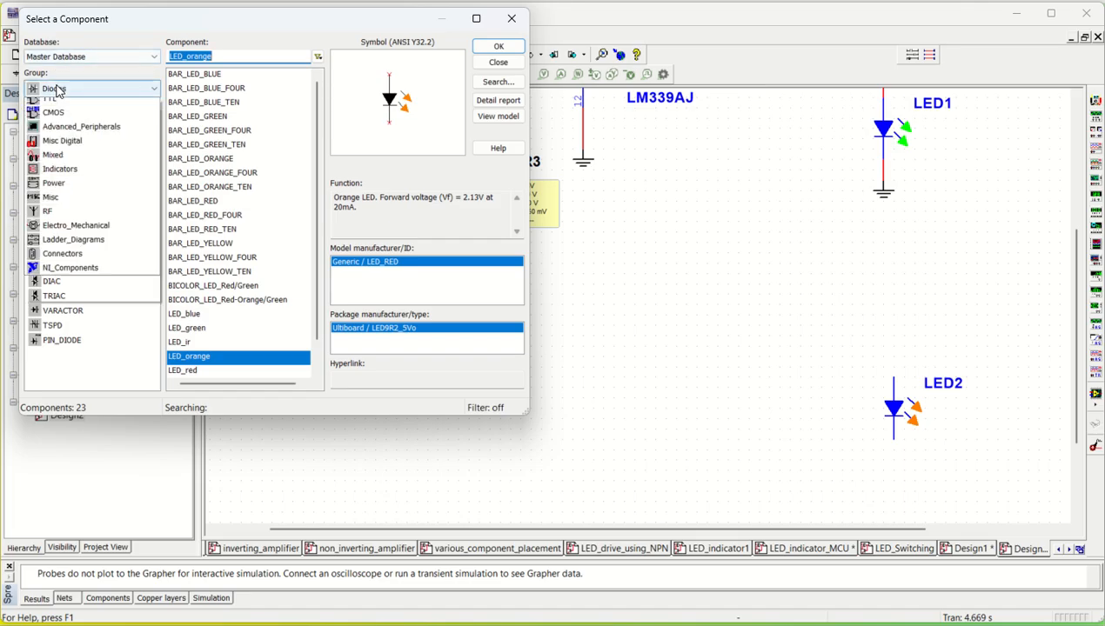
click(54, 134)
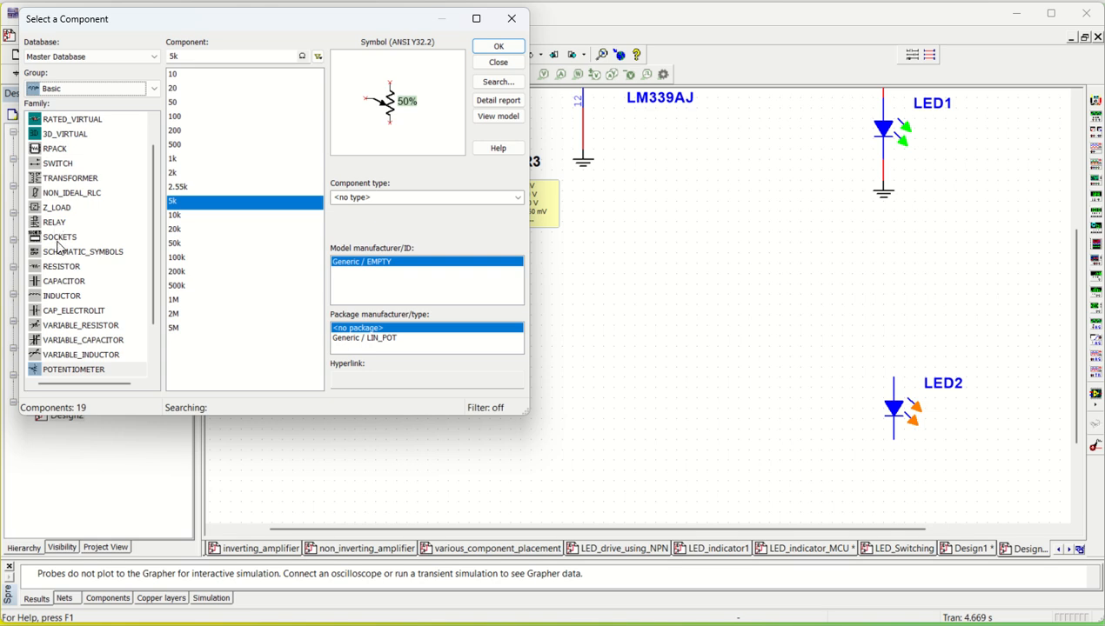
click(61, 267)
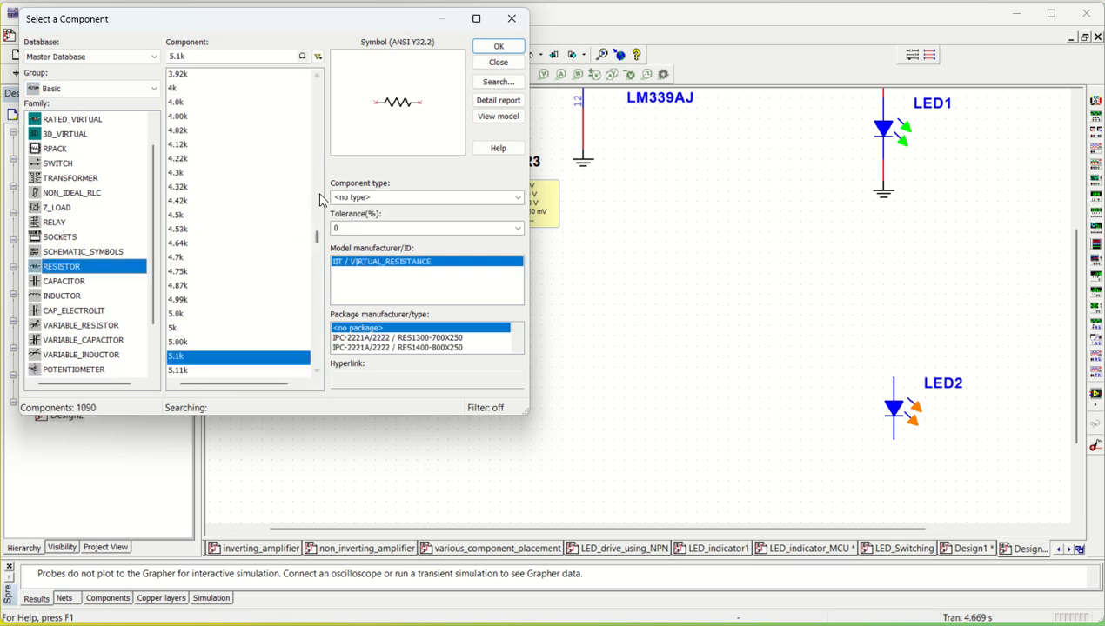
click(499, 45)
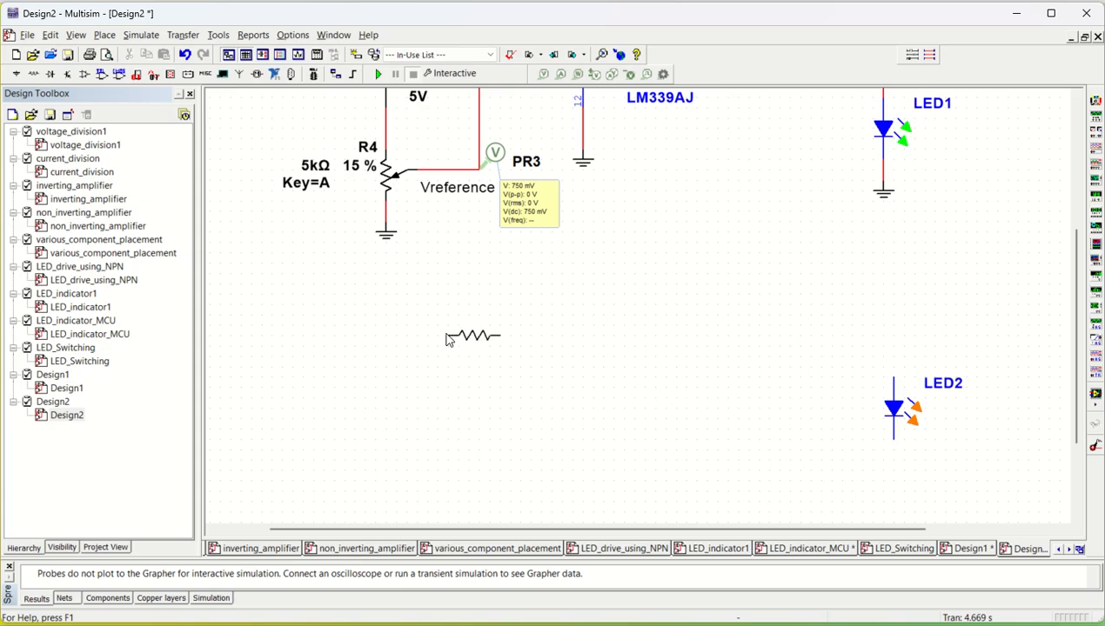
key(Escape)
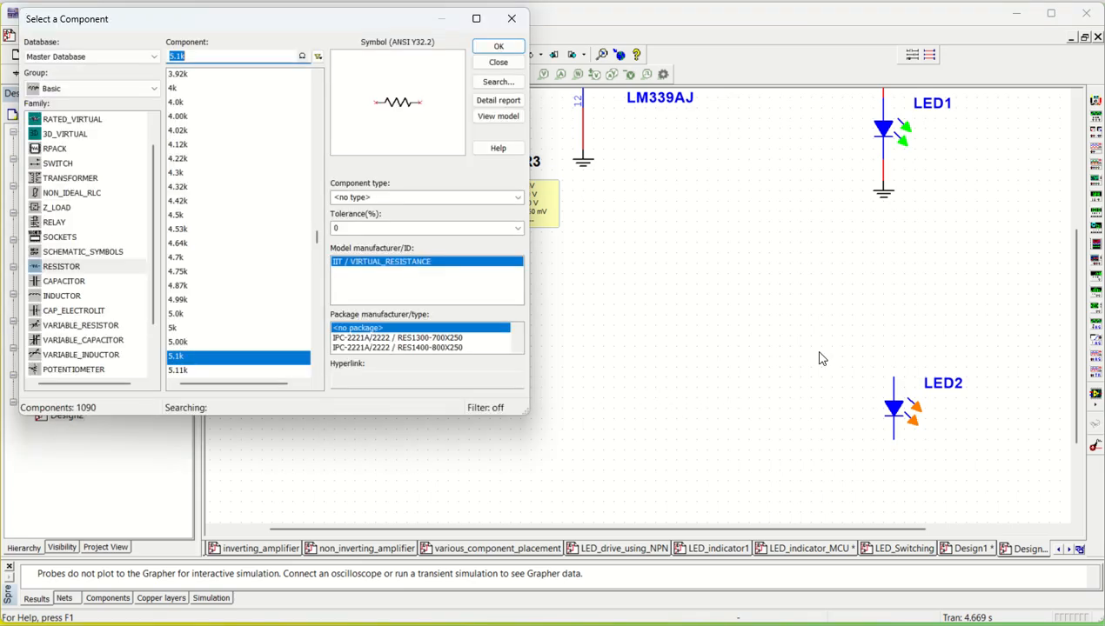
click(498, 46)
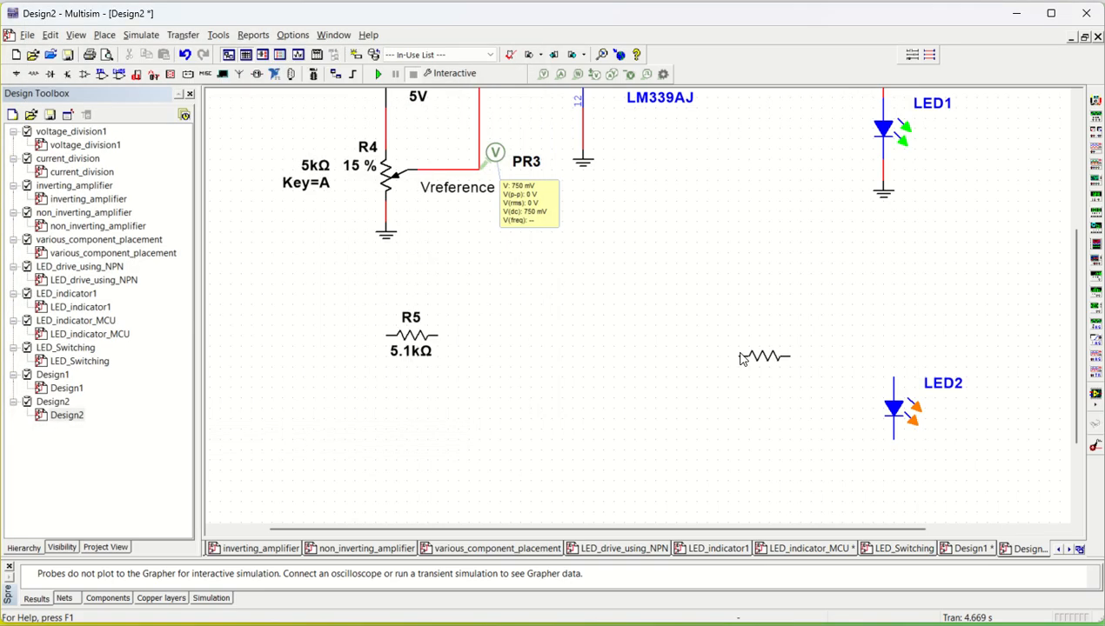
click(766, 375)
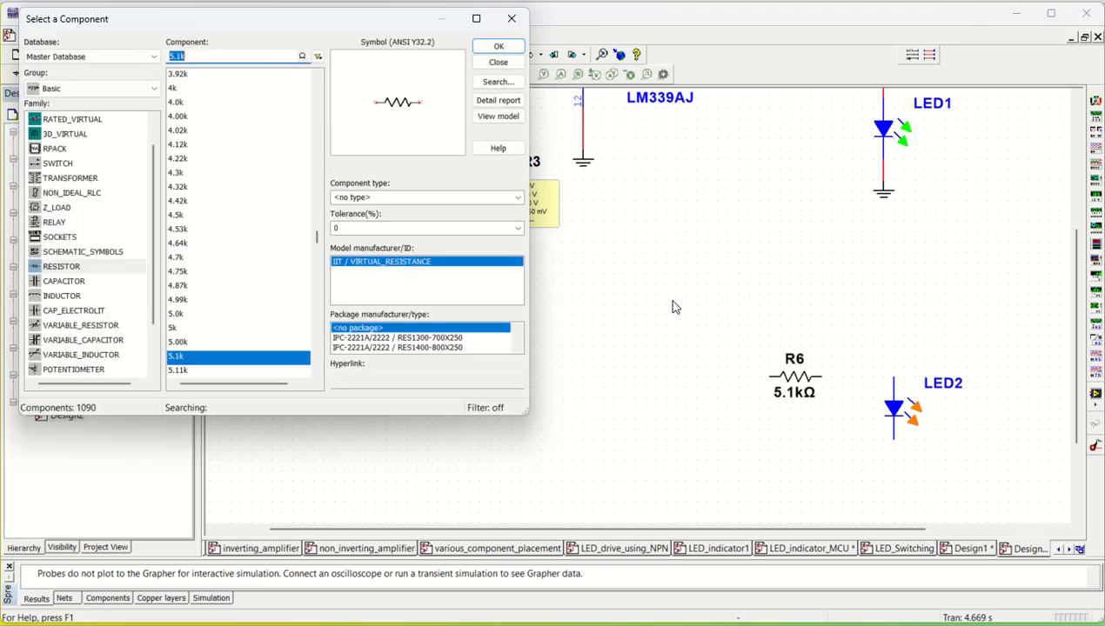
- Place a third 5.1 kΩ resistor rotated vertically between the two horizontal resistors
click(499, 45)
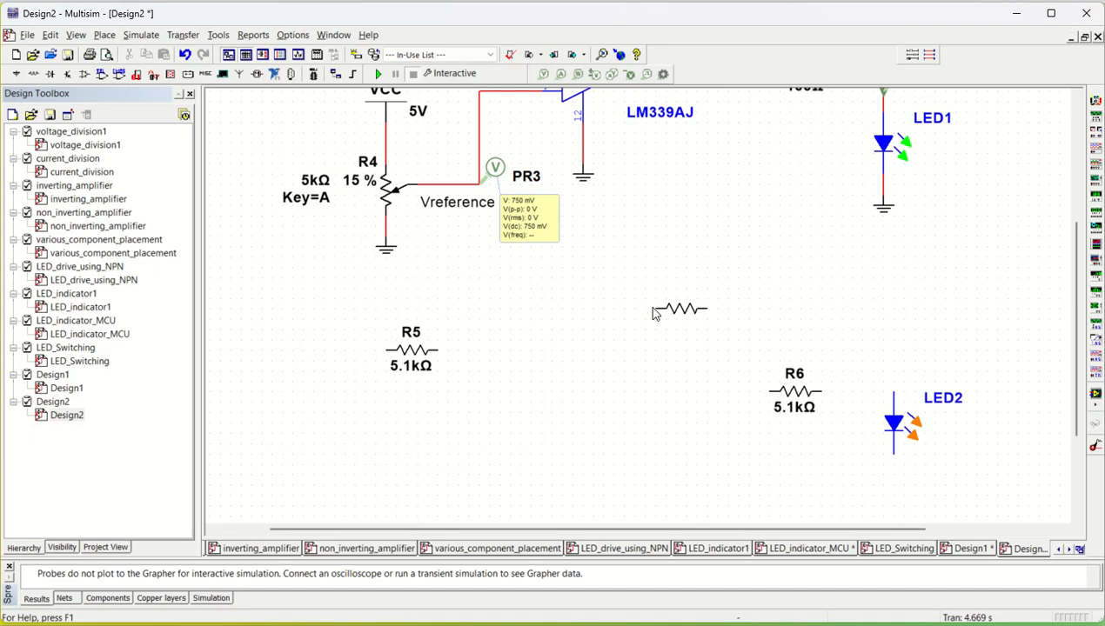
key(ctrl+r)
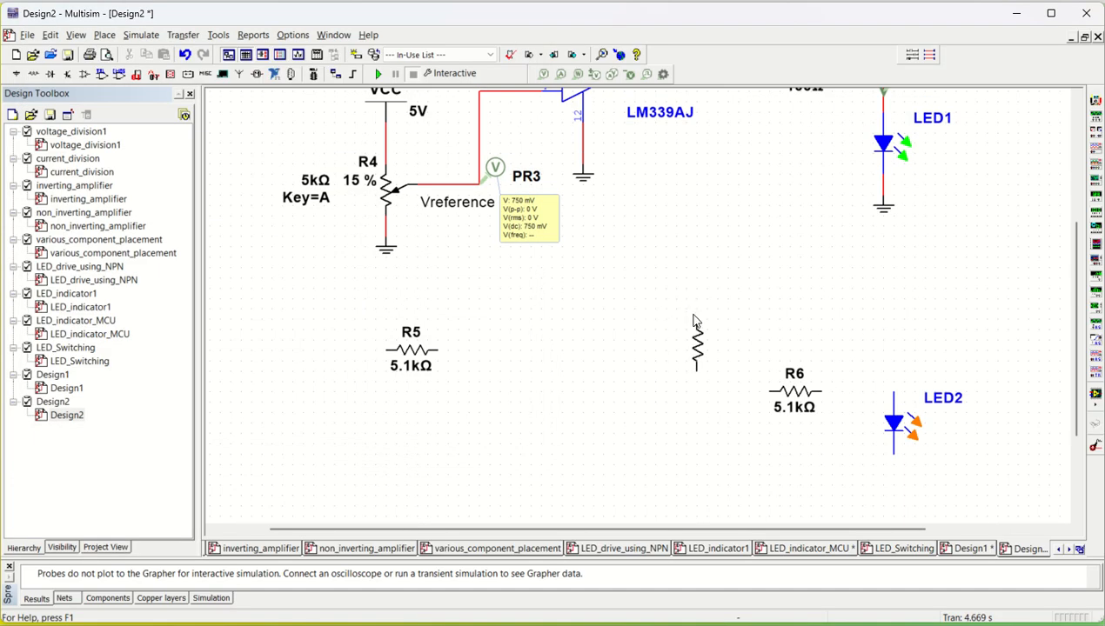
click(696, 321)
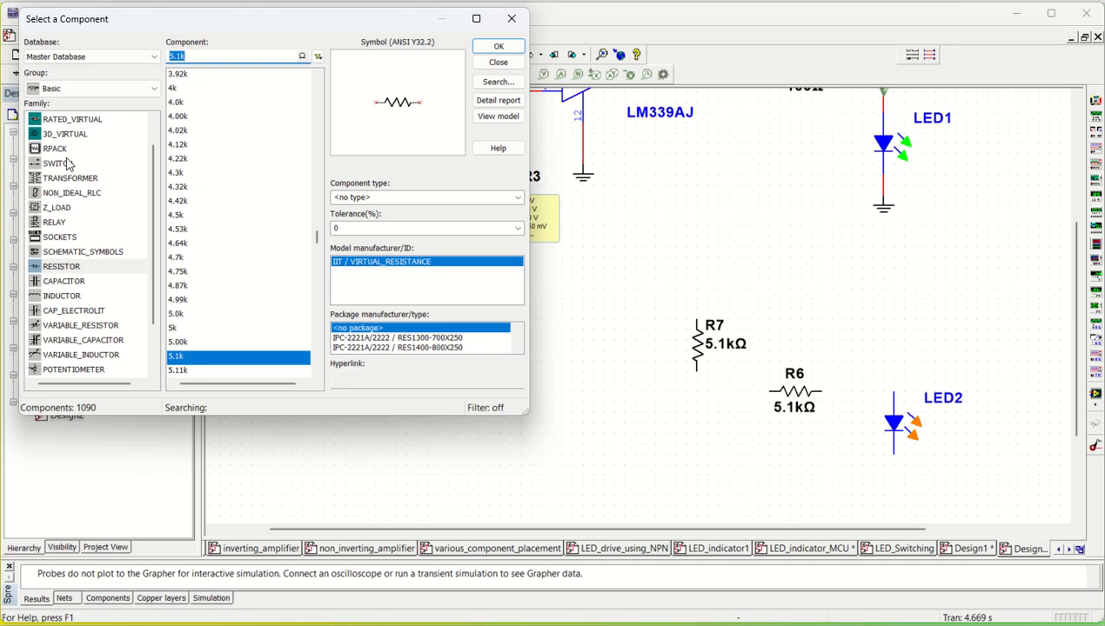
- Place three ground symbols from the Sources group: below the orange LED, below the vertical resistor, and lower centre
click(76, 89)
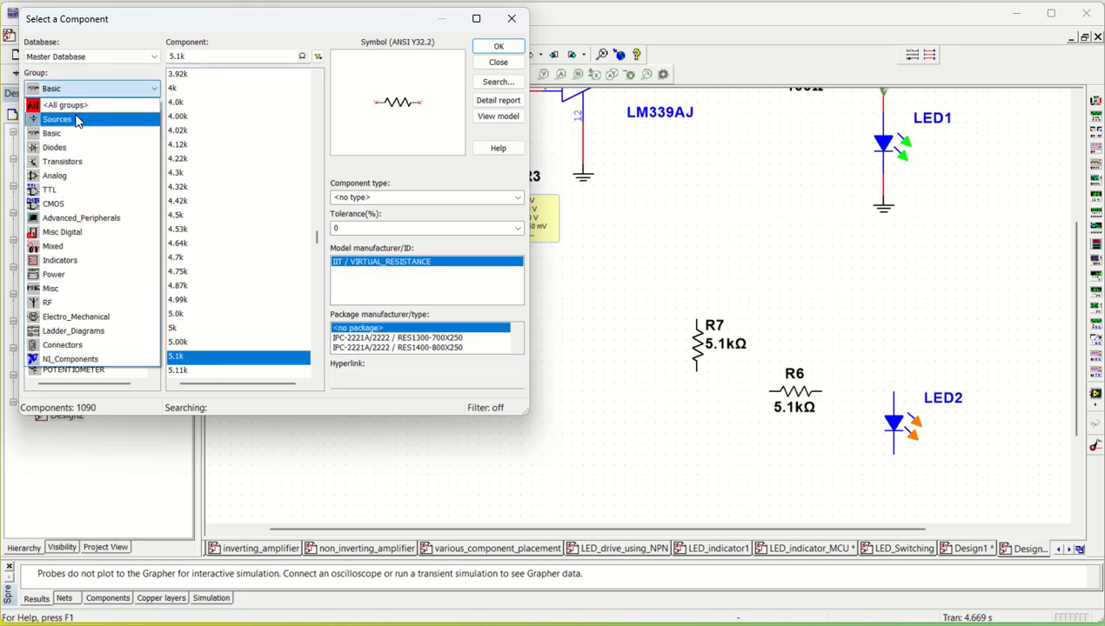
click(77, 120)
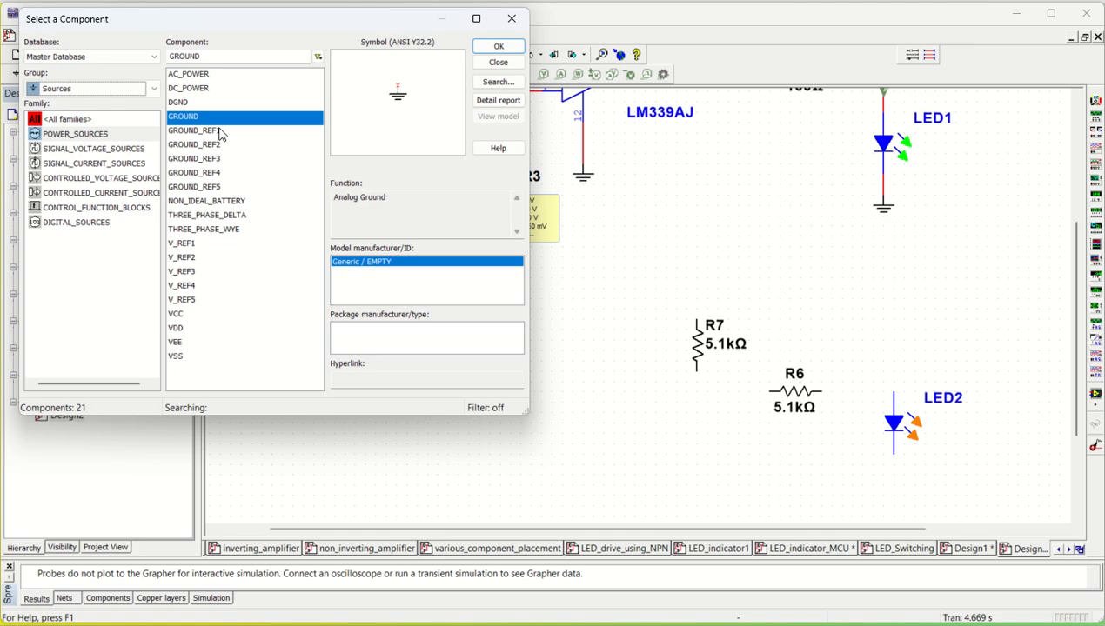
click(499, 45)
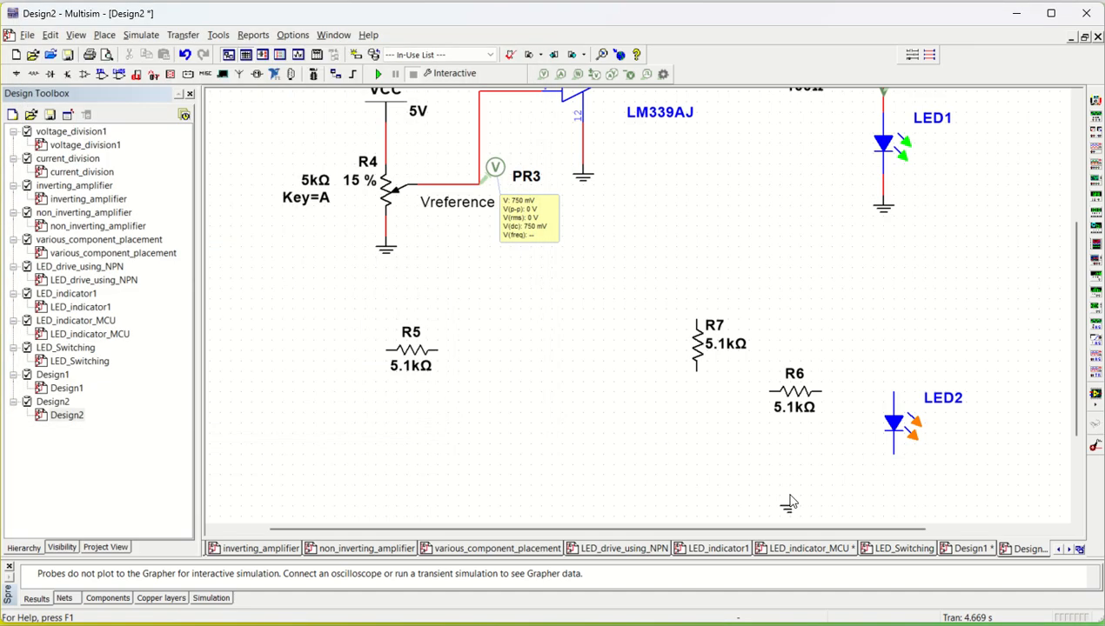
click(889, 484)
click(499, 48)
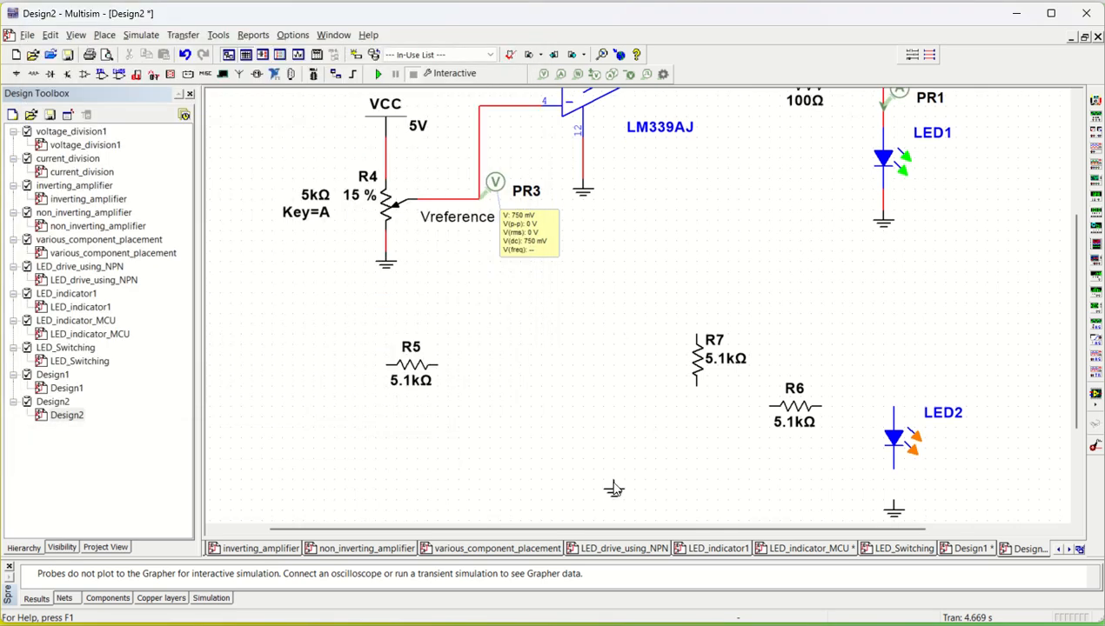
click(635, 465)
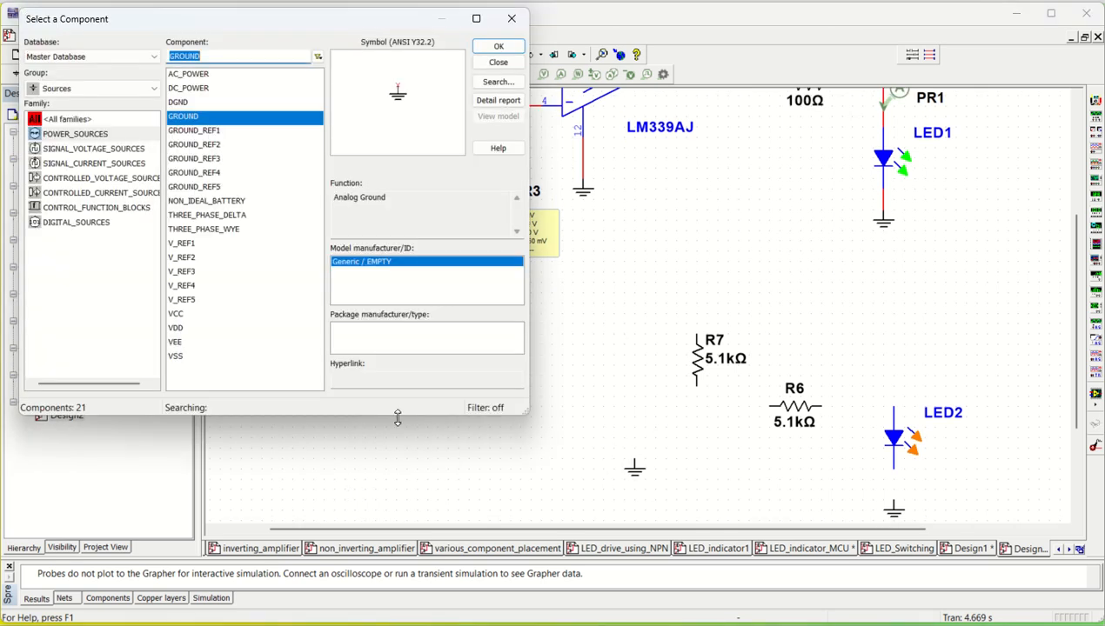
click(497, 47)
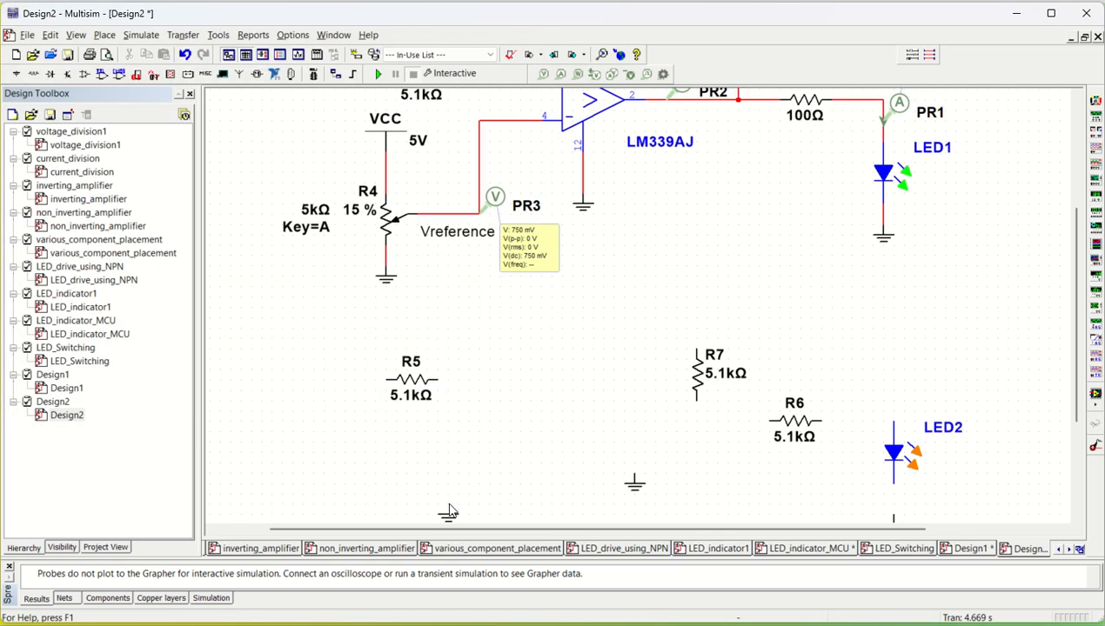
click(510, 502)
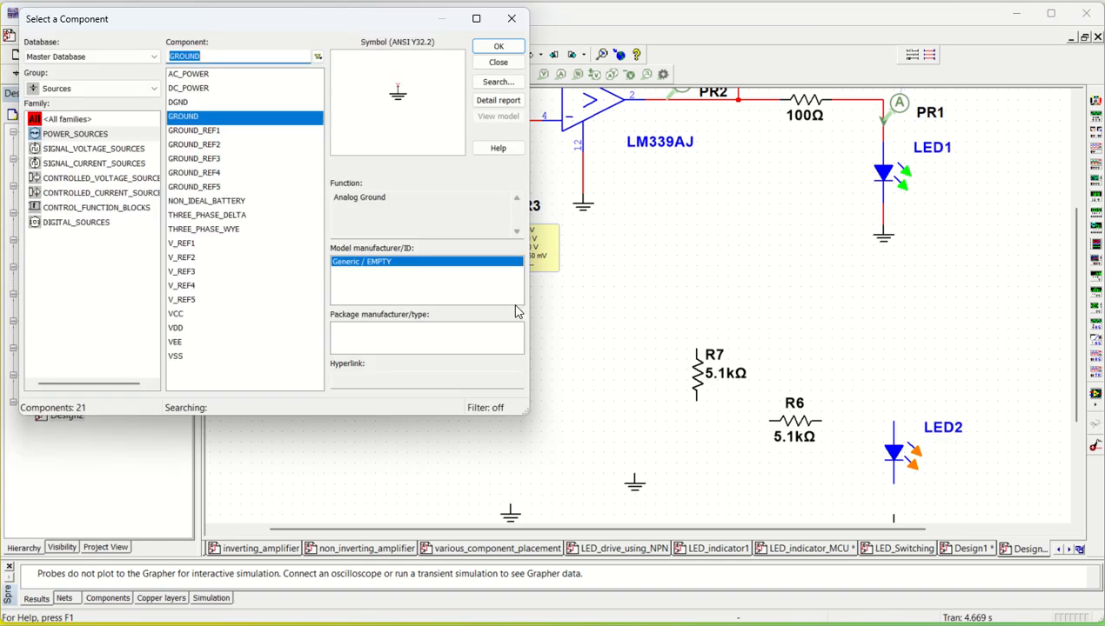
- Place a VCC supply symbol to the left of the vertical resistor
scroll(572, 489, down, 5)
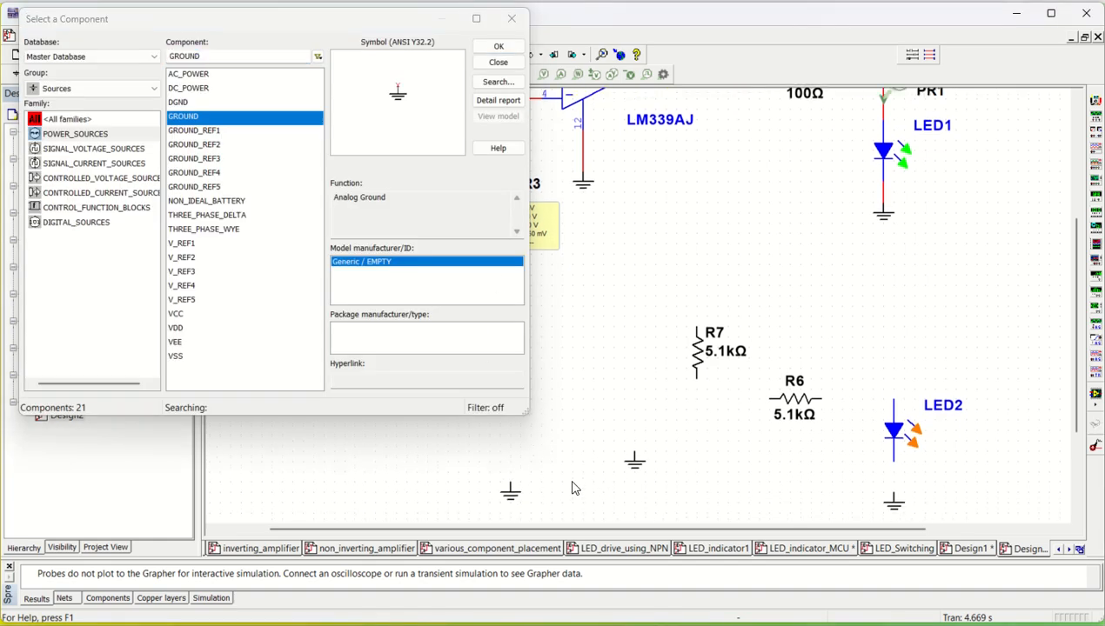
scroll(575, 489, down, 1)
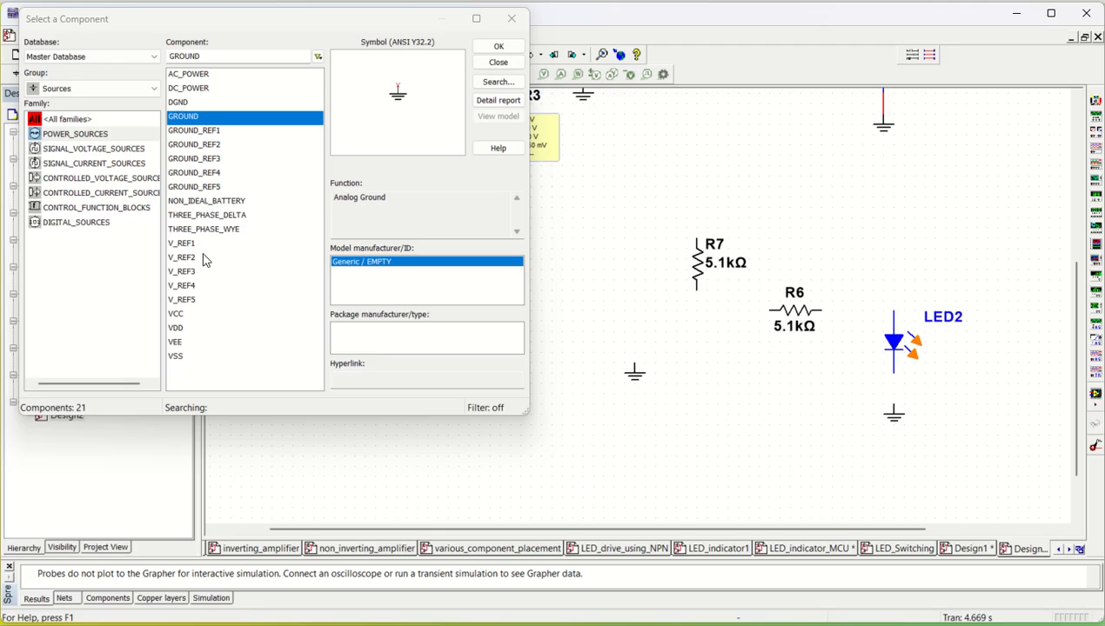
click(179, 316)
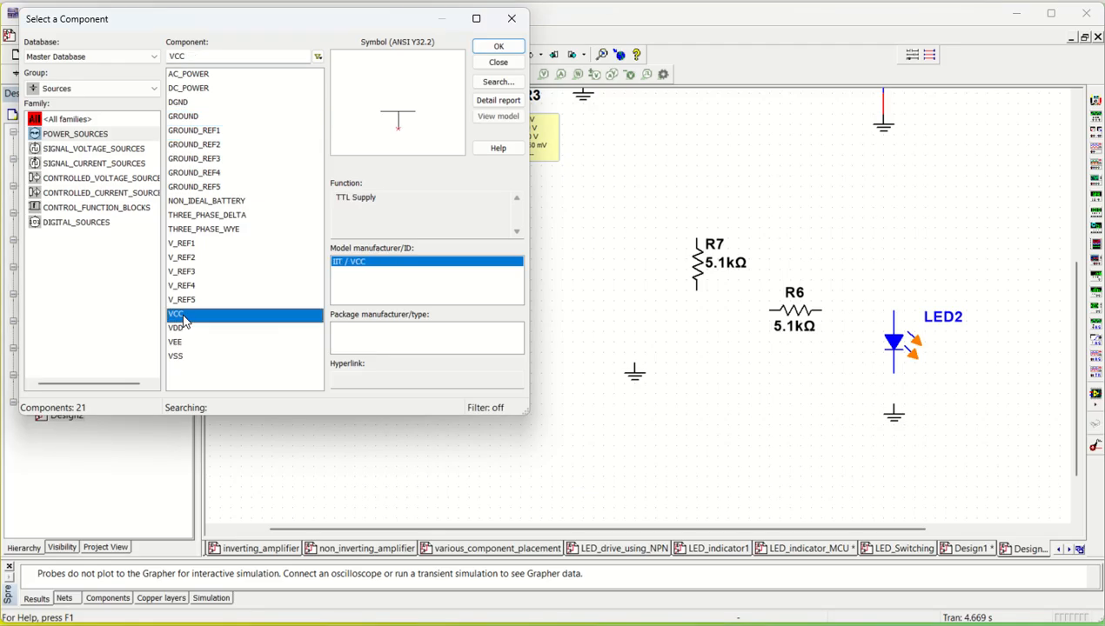
click(494, 48)
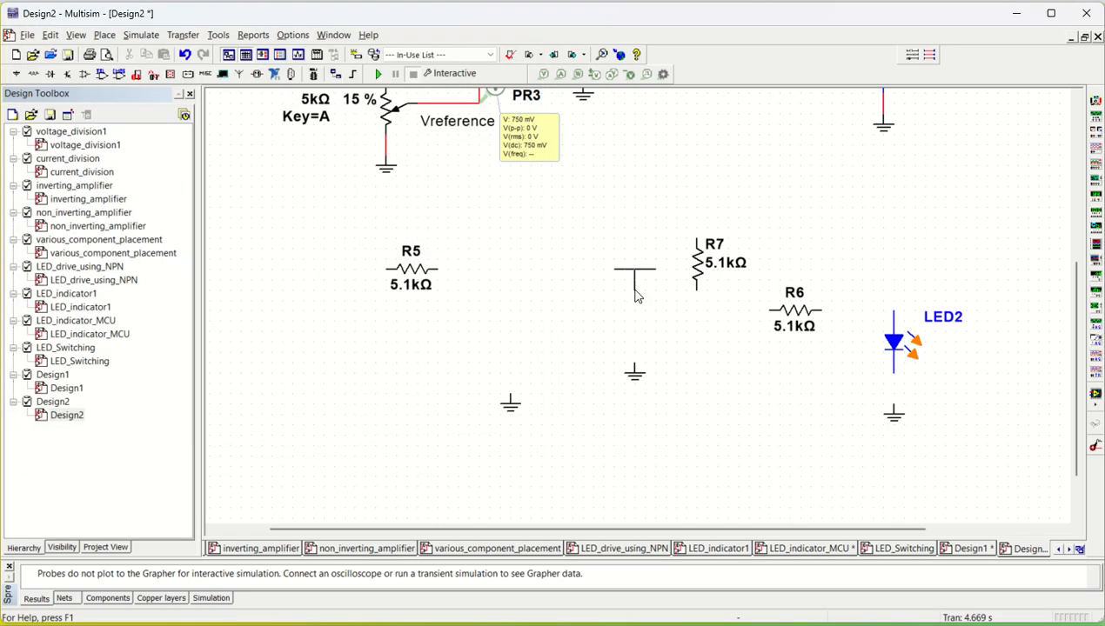
click(593, 261)
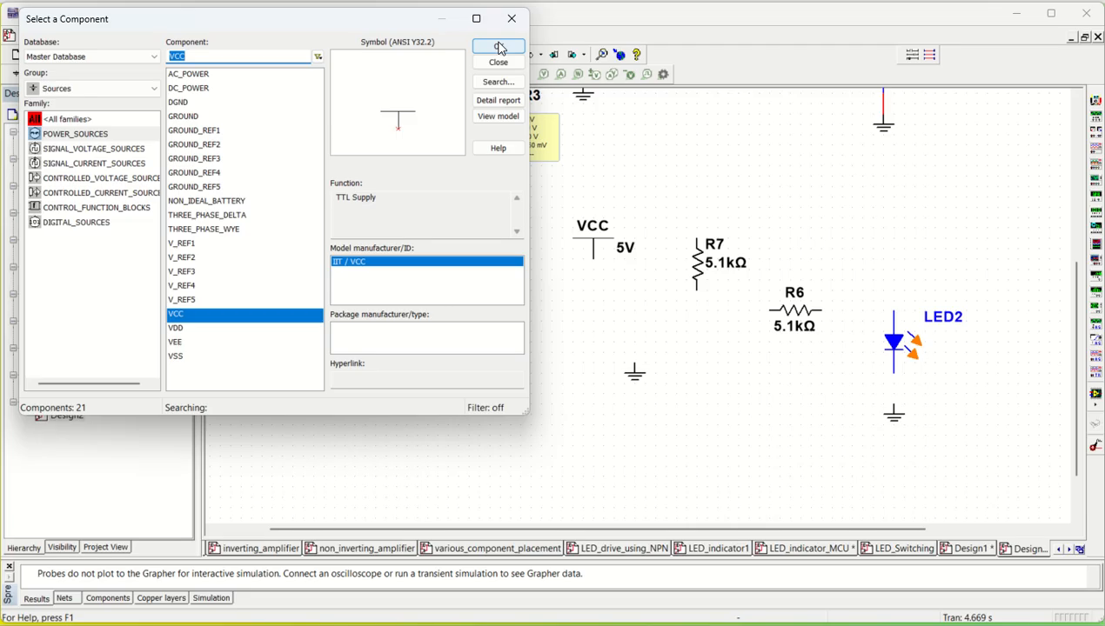
- Place two VDD supply symbols, one below-left of VCC and one at the far left above R5, then close the dialog
click(183, 330)
click(499, 45)
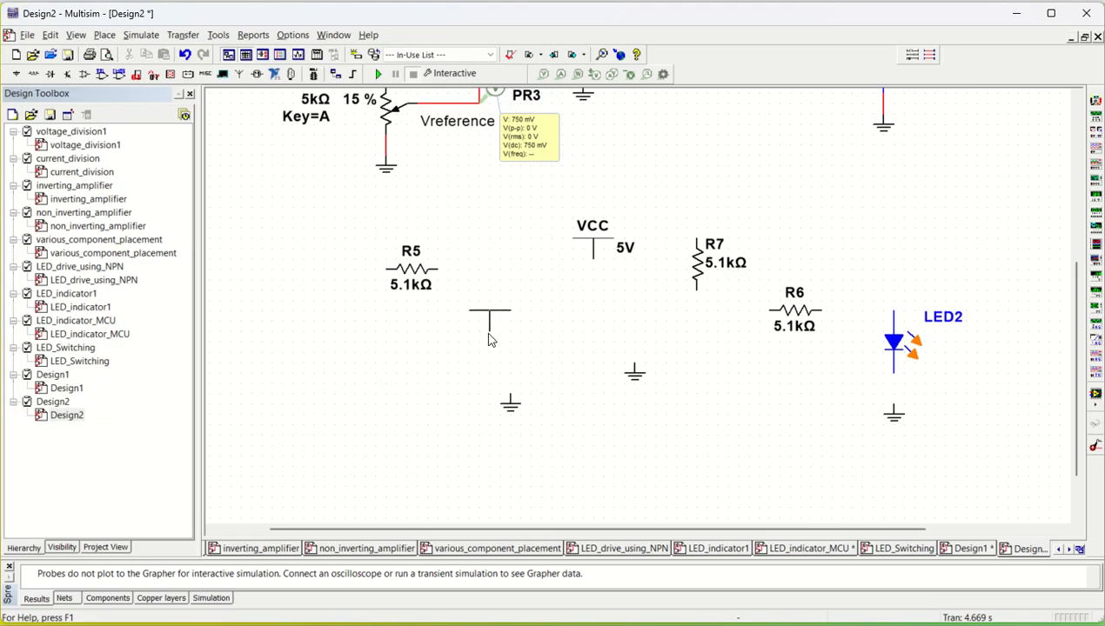
click(513, 342)
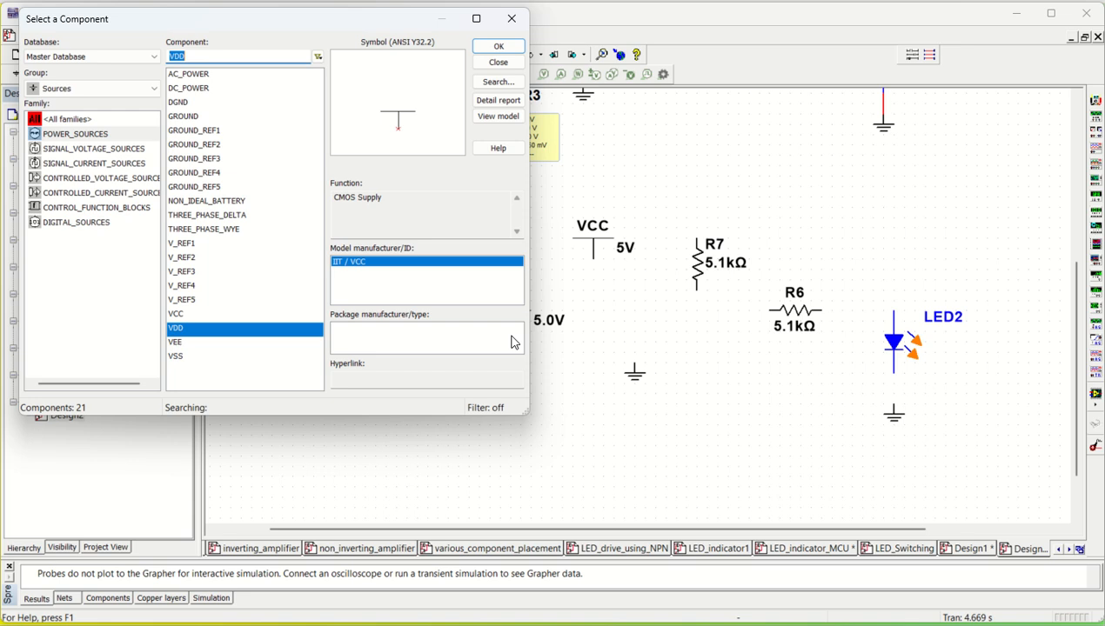
click(499, 62)
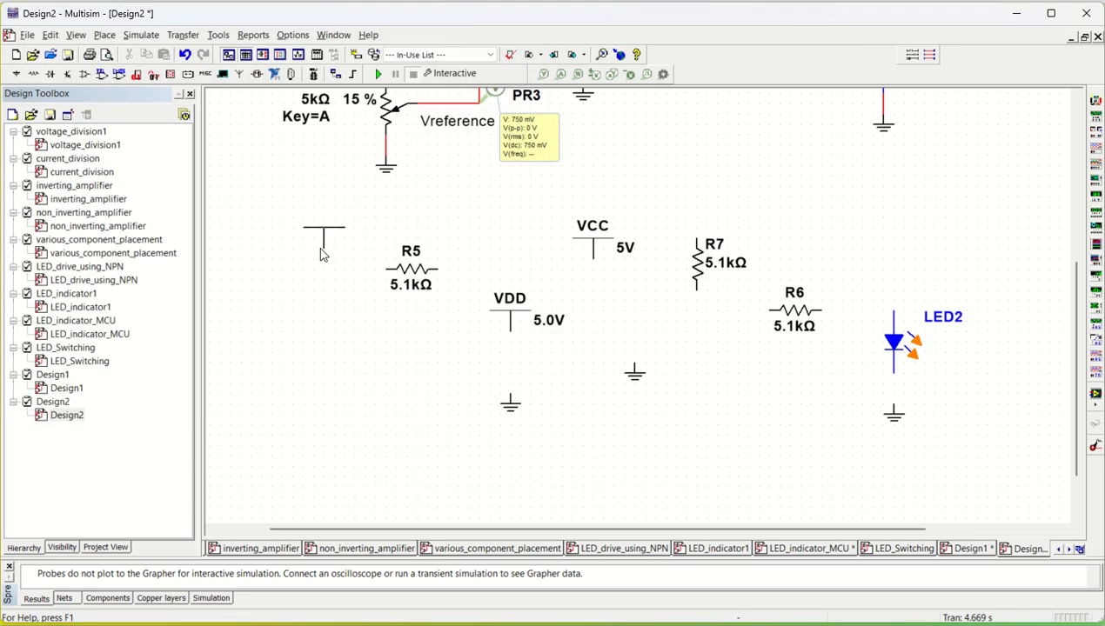
click(323, 250)
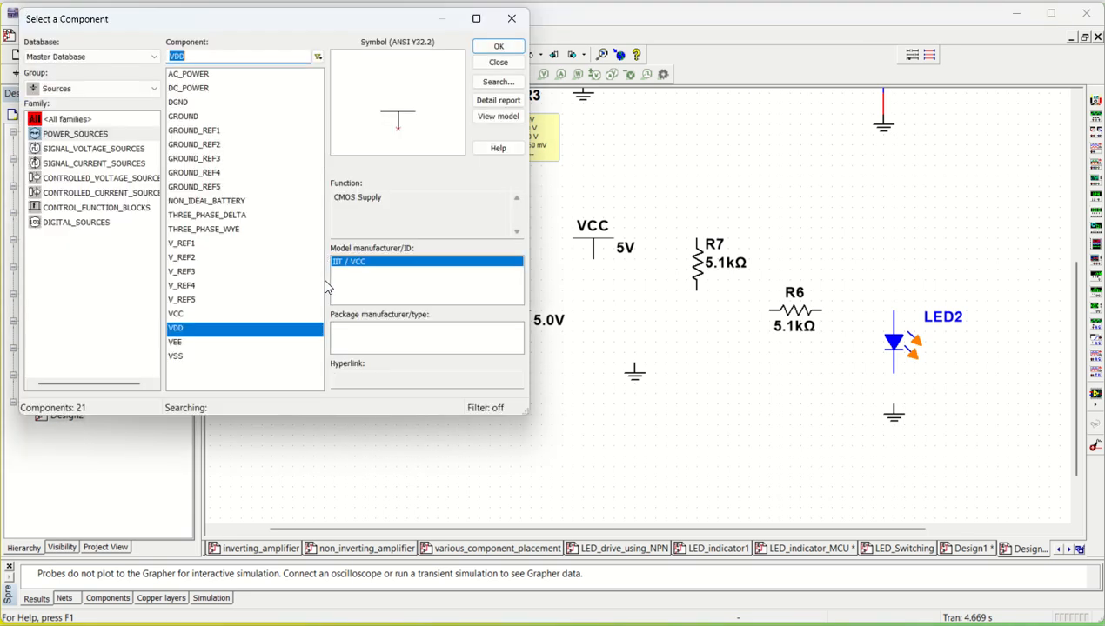
click(521, 18)
- Rename the far-left VDD supply's reference designator to VIN, merging the nets but keeping other connectors' names unchanged
double_click(324, 219)
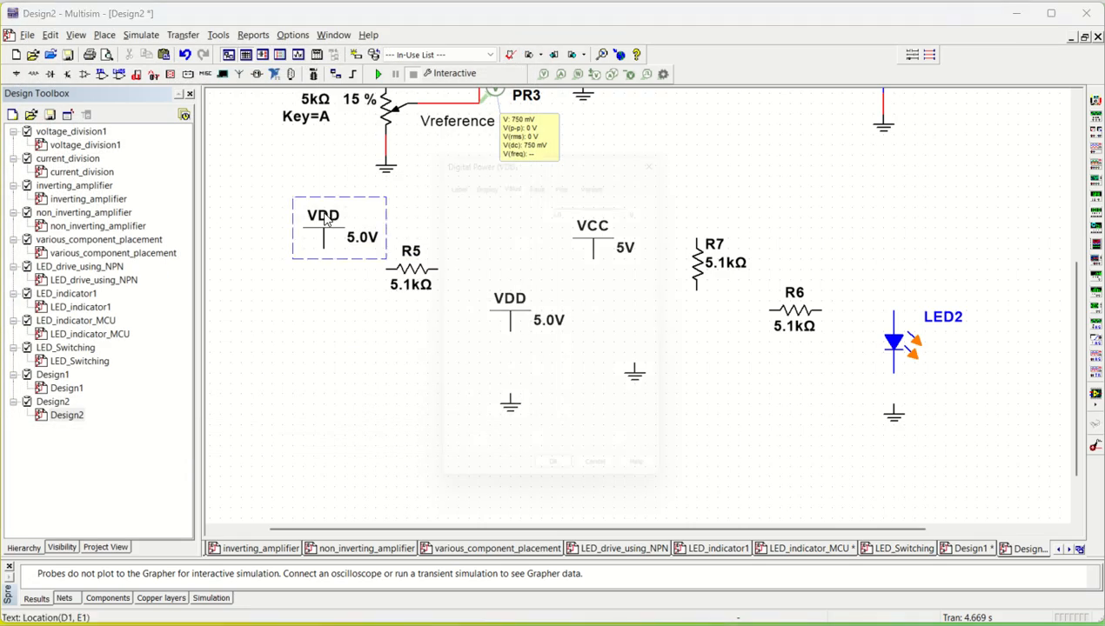
click(446, 167)
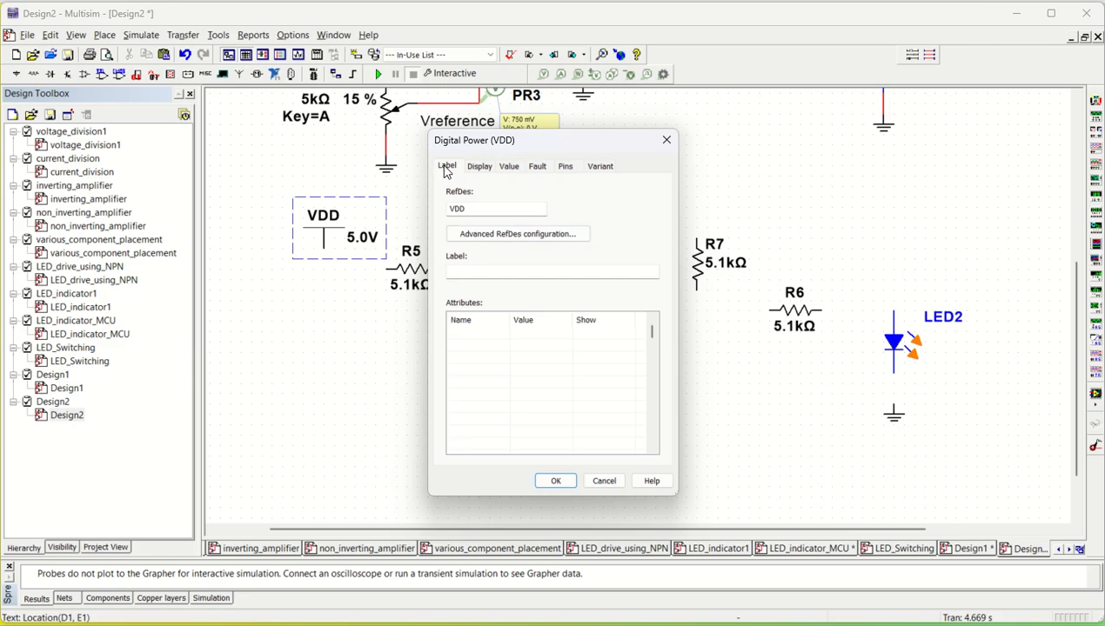
double_click(449, 209)
text(VIN)
click(553, 481)
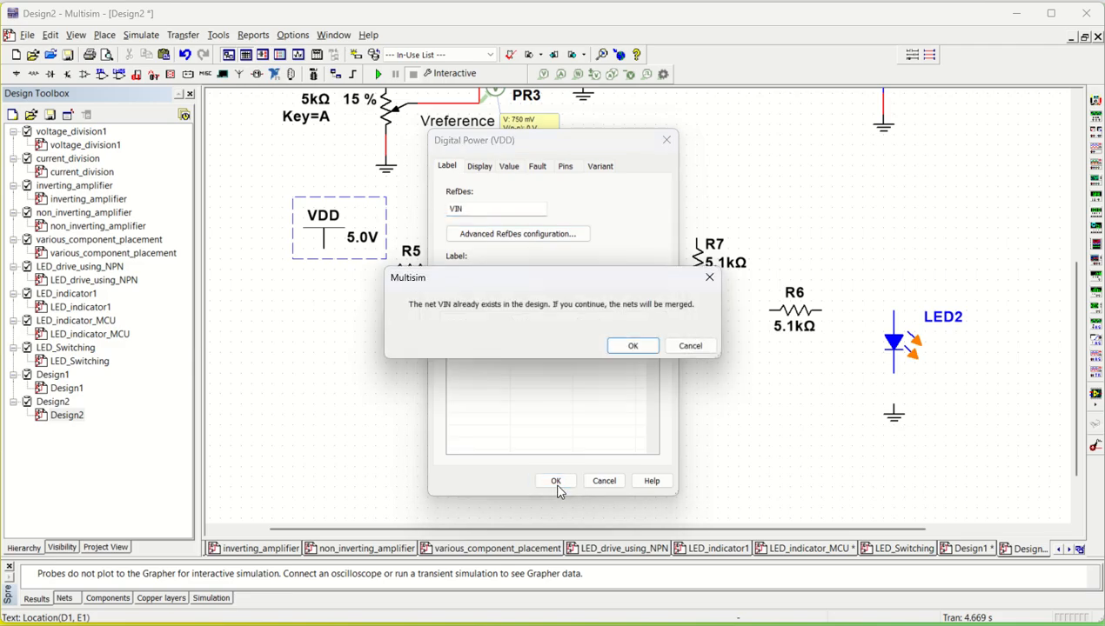
click(633, 347)
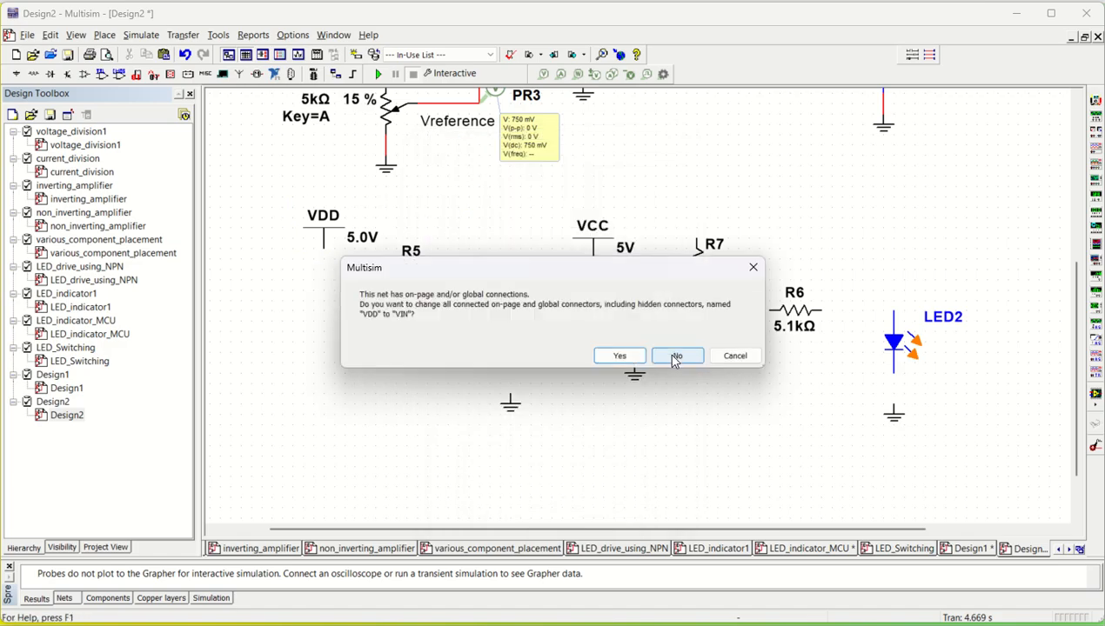
click(675, 357)
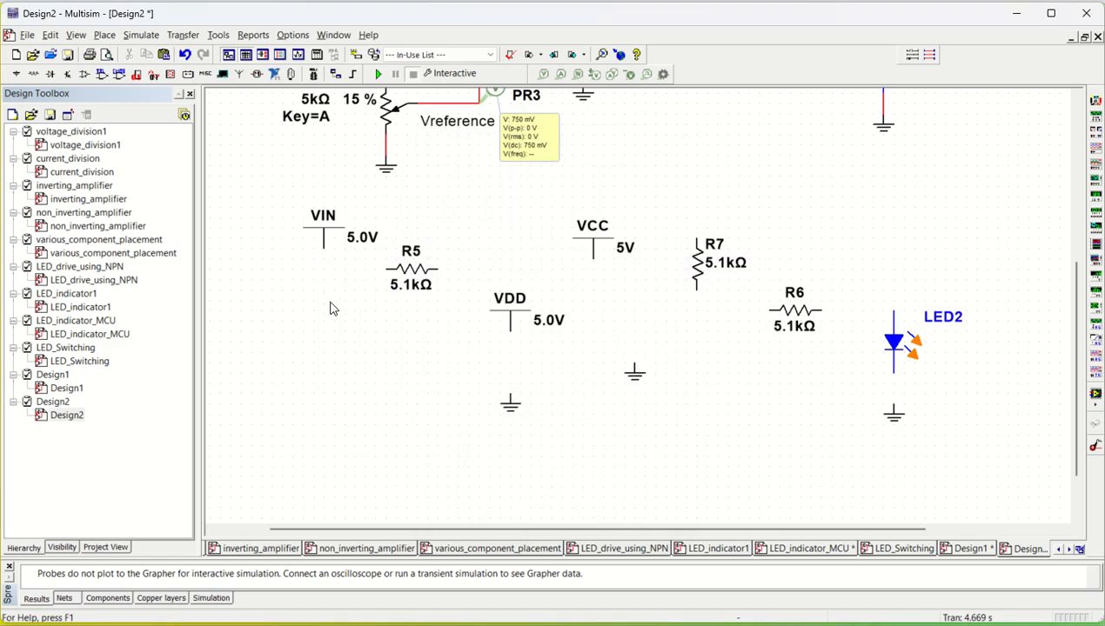
- Set the VIN supply's voltage to 1 V
double_click(359, 247)
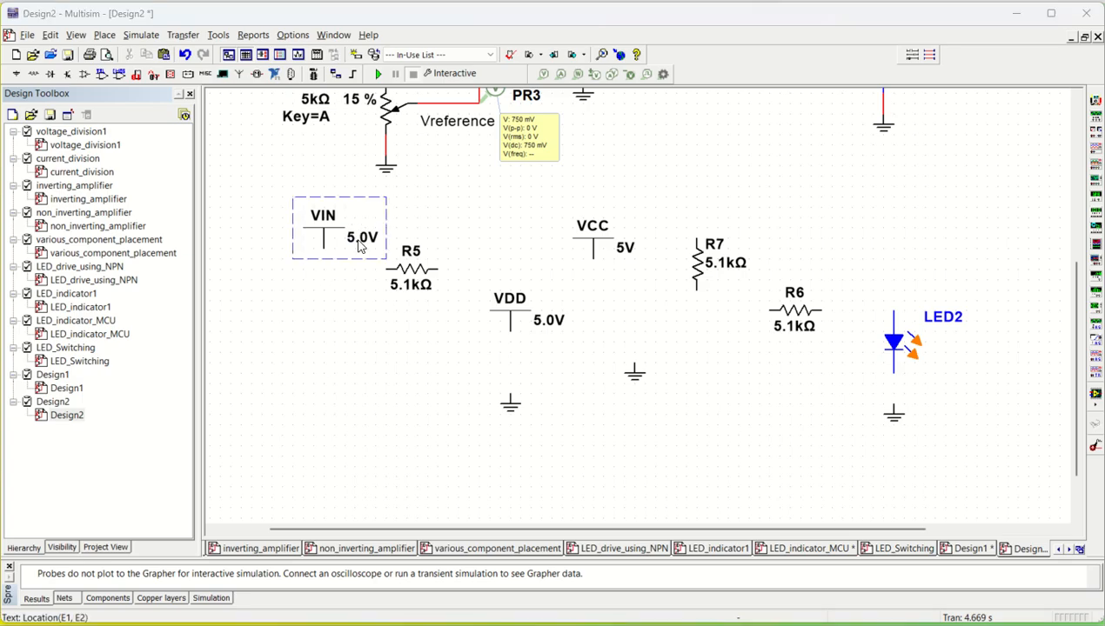
drag(581, 194, 503, 195)
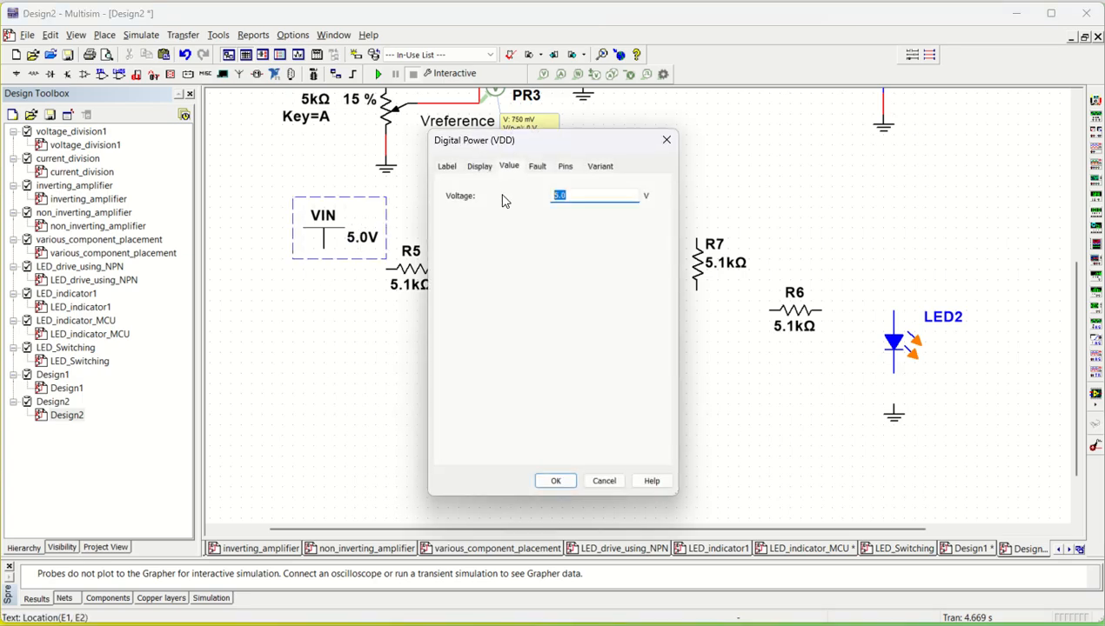
text(1)
click(555, 481)
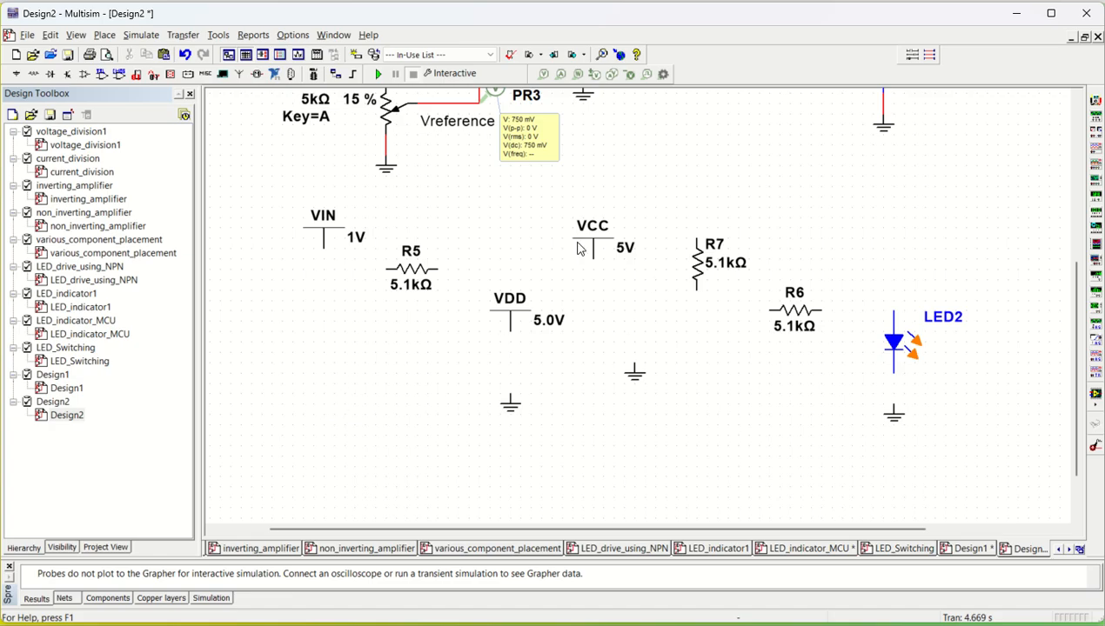
- Place section B of the LM339AJ comparator from the Analog group's COMPARATOR family beside VDD, then close the component dialog
click(104, 34)
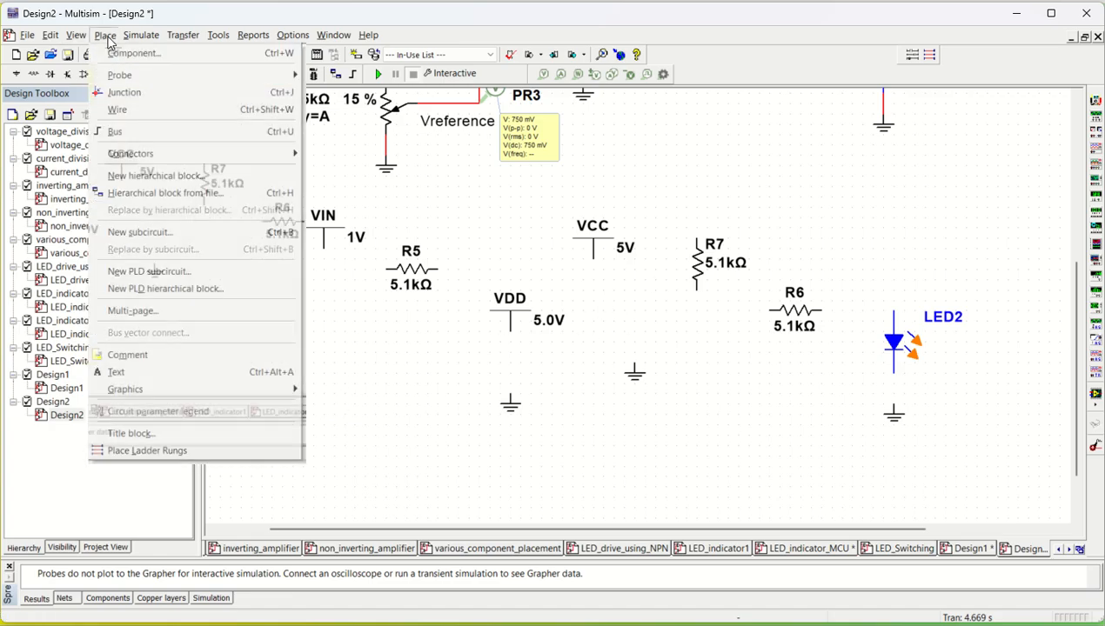
click(124, 54)
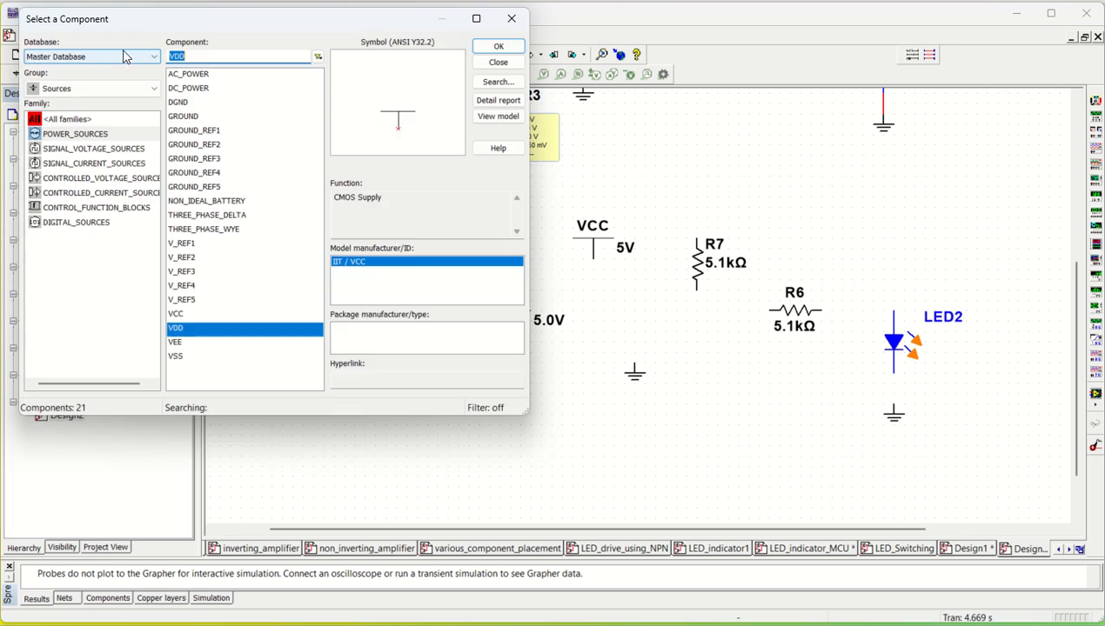
click(63, 90)
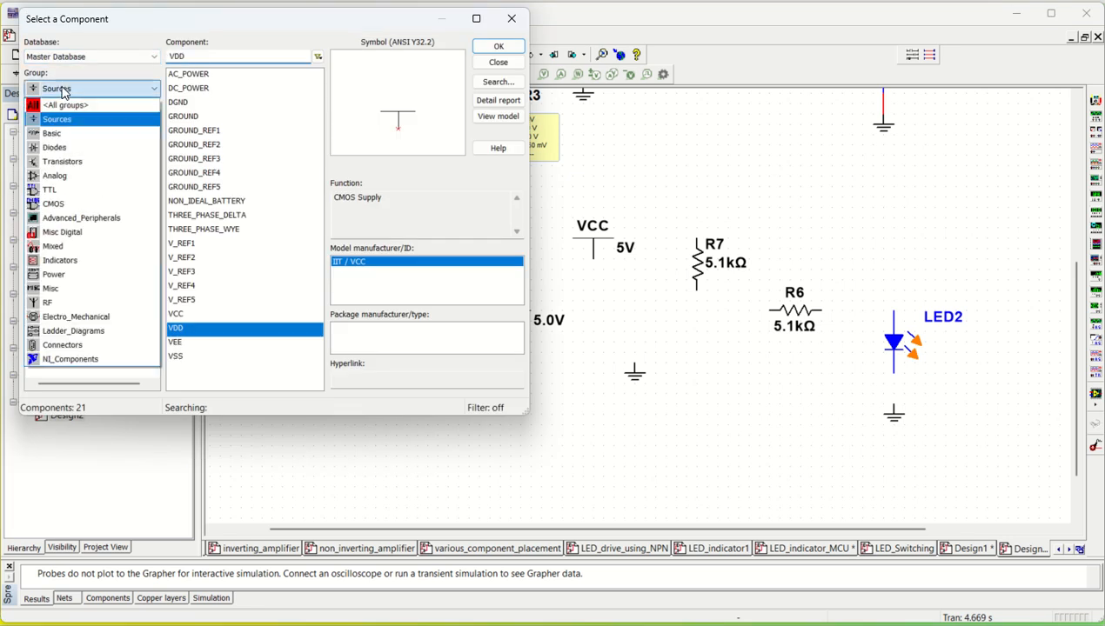
click(68, 178)
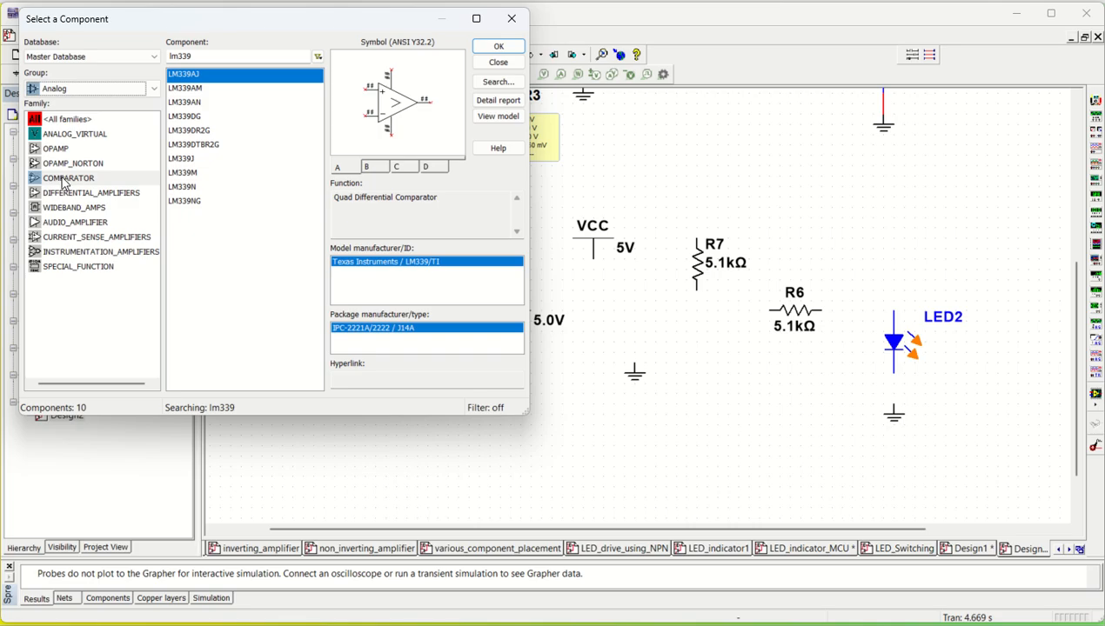
click(63, 182)
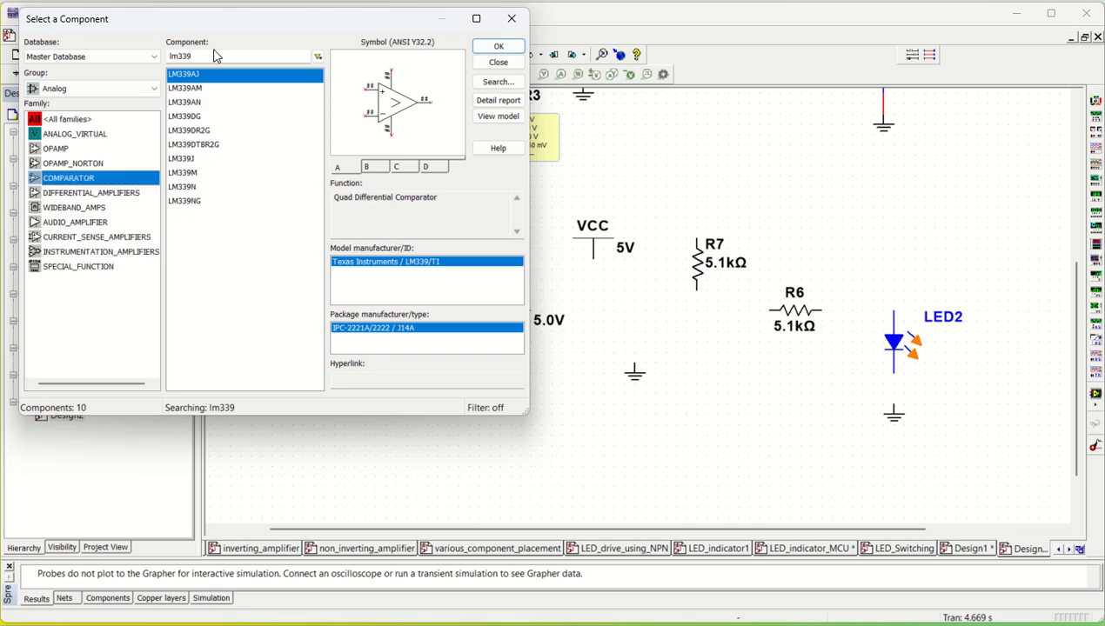
click(206, 265)
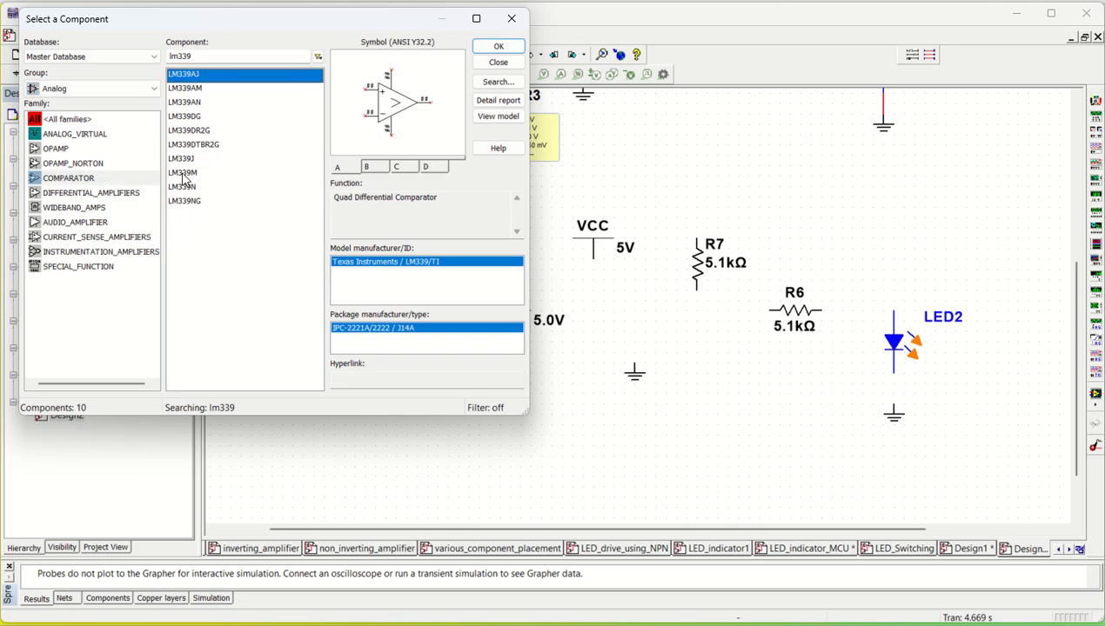
double_click(217, 56)
key(BackSpace)
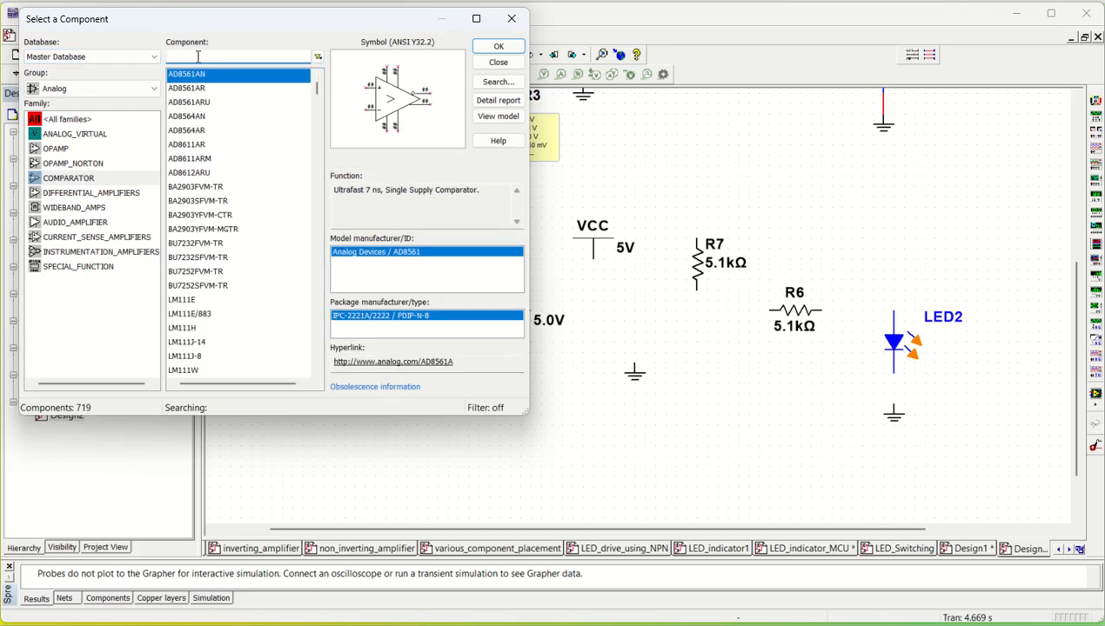
text(lm33)
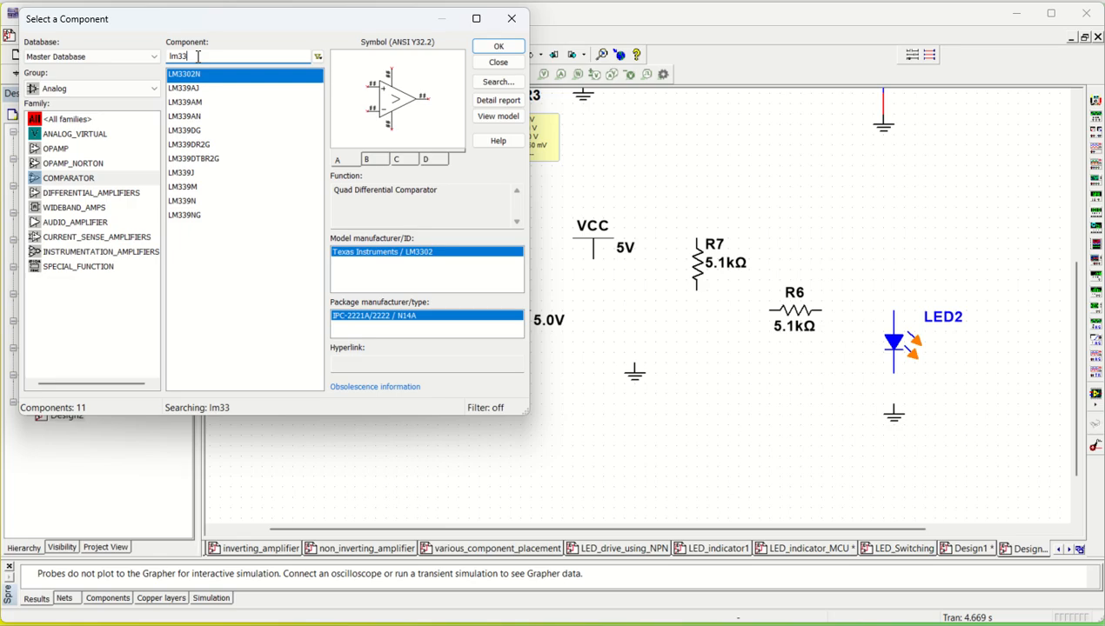
click(189, 90)
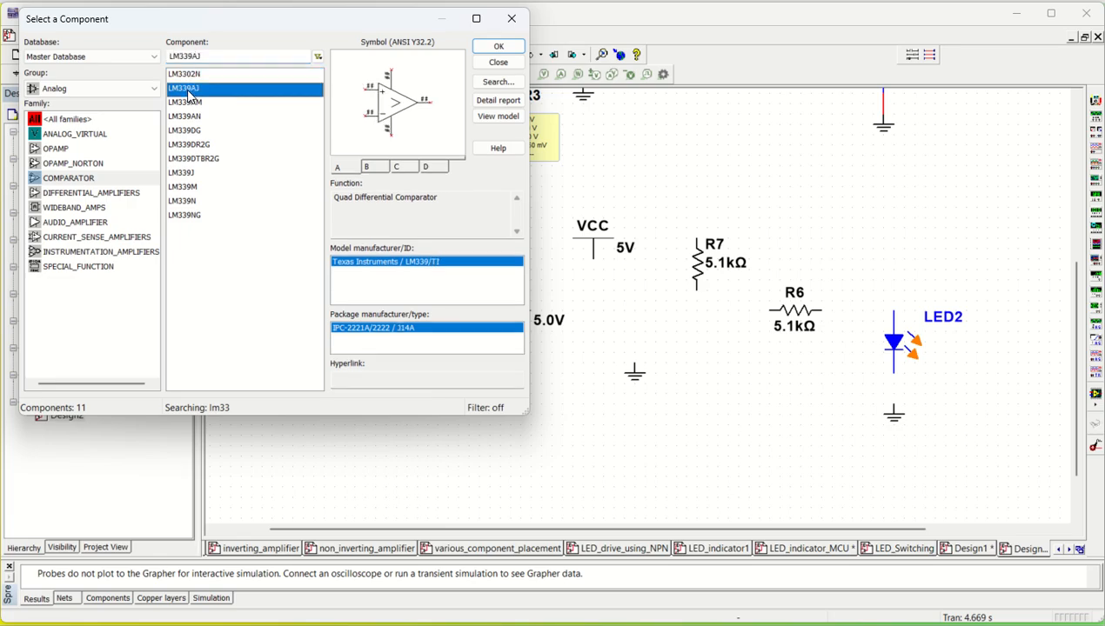
click(498, 46)
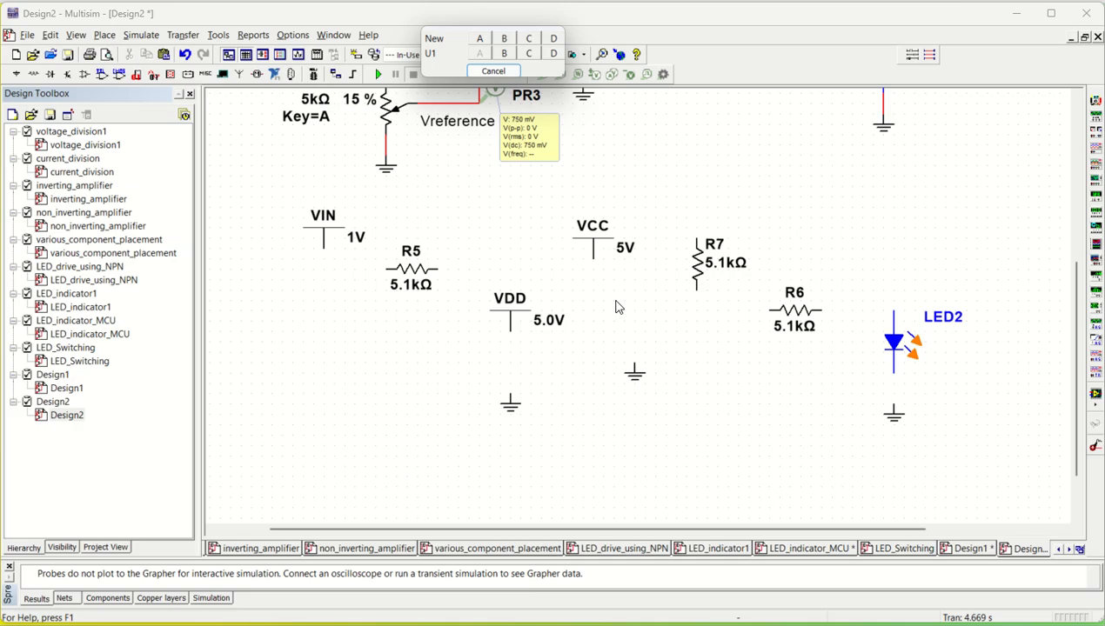
click(504, 53)
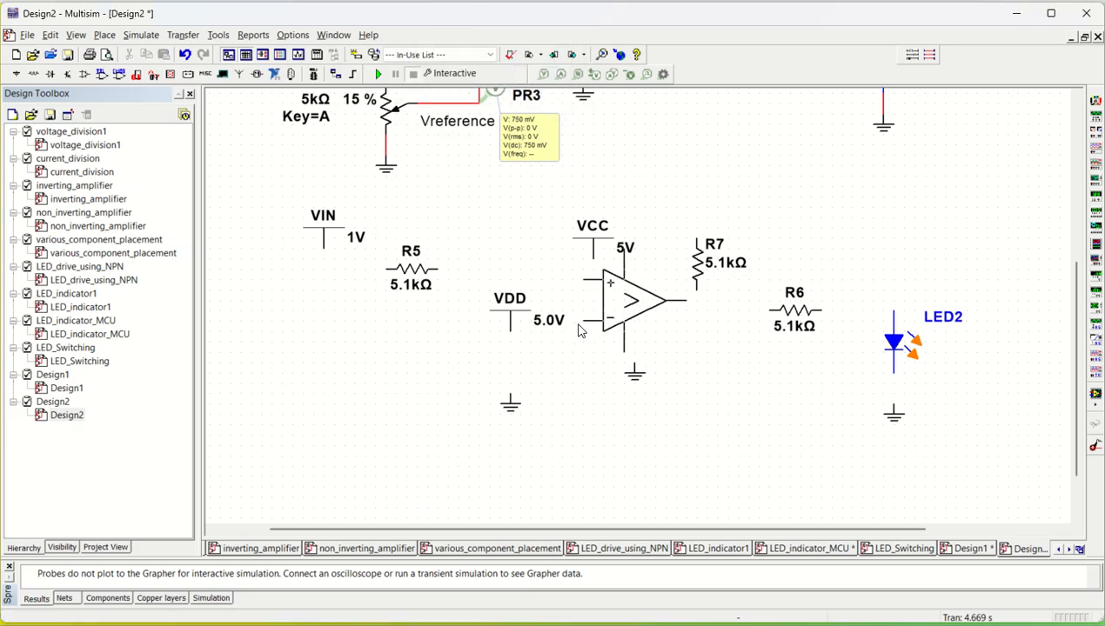
click(555, 342)
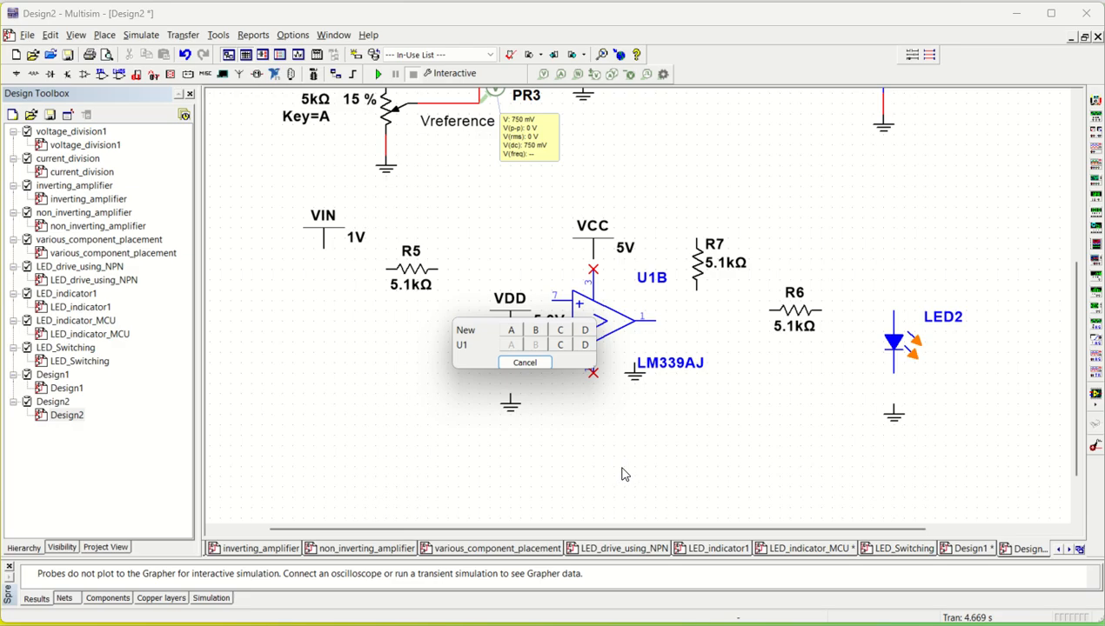
click(523, 363)
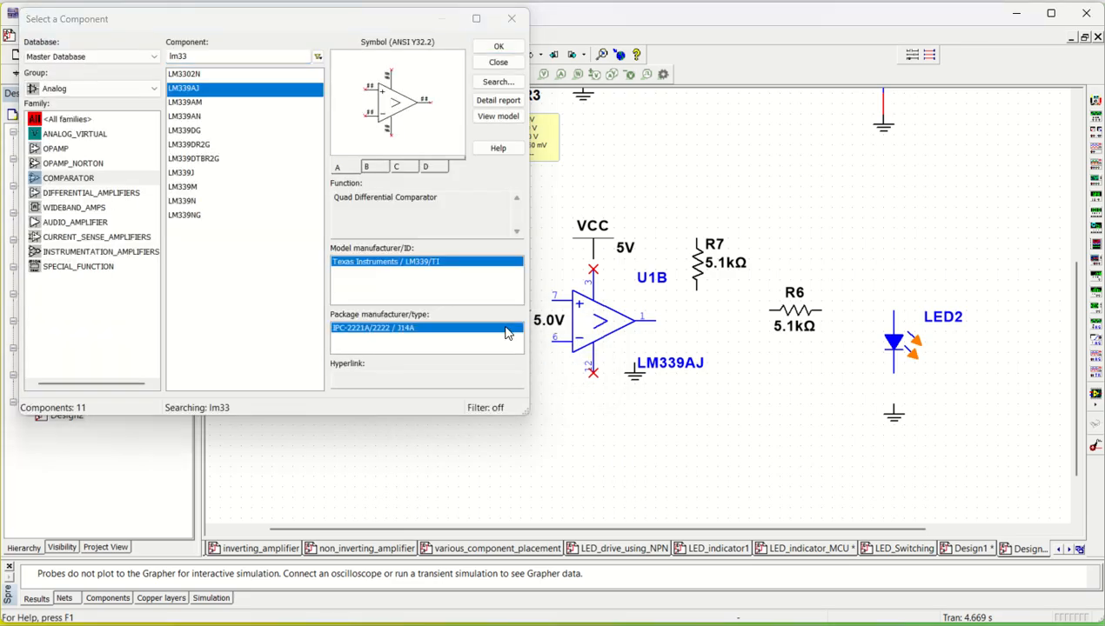
click(511, 16)
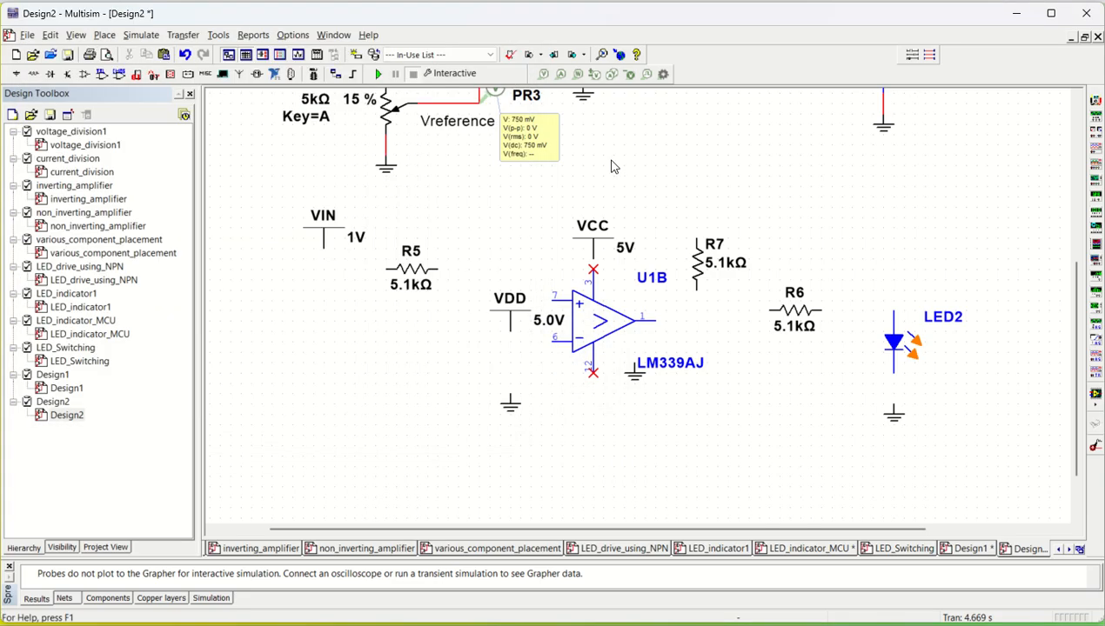
- Delete the ground symbol and the VCC supply that overlap the new U1B comparator
scroll(612, 166, up, 5)
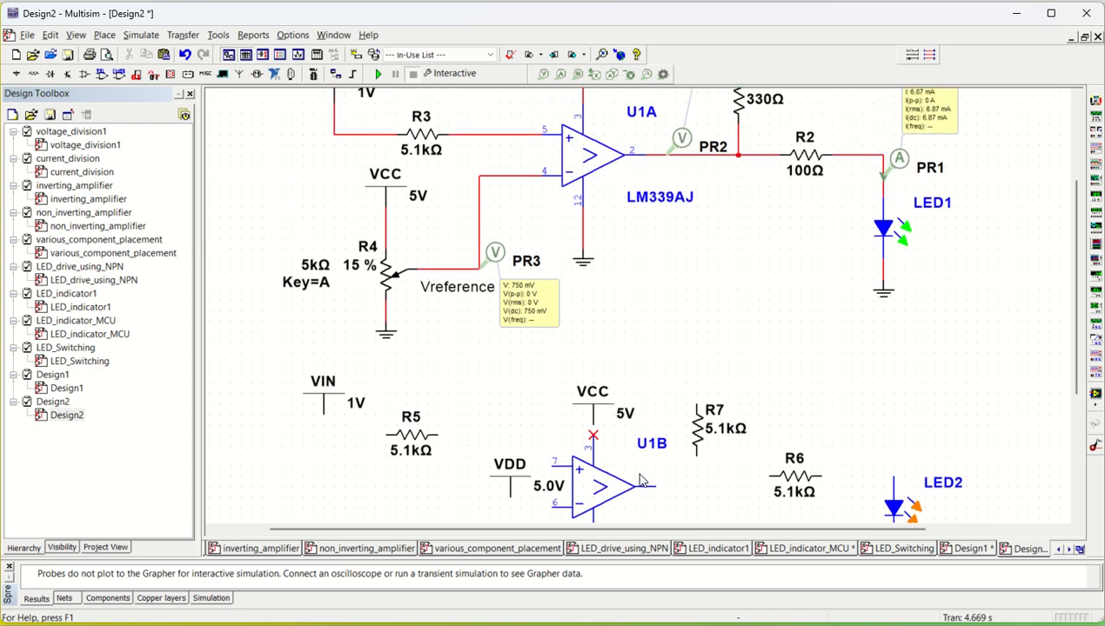
scroll(652, 483, down, 3)
scroll(651, 470, down, 2)
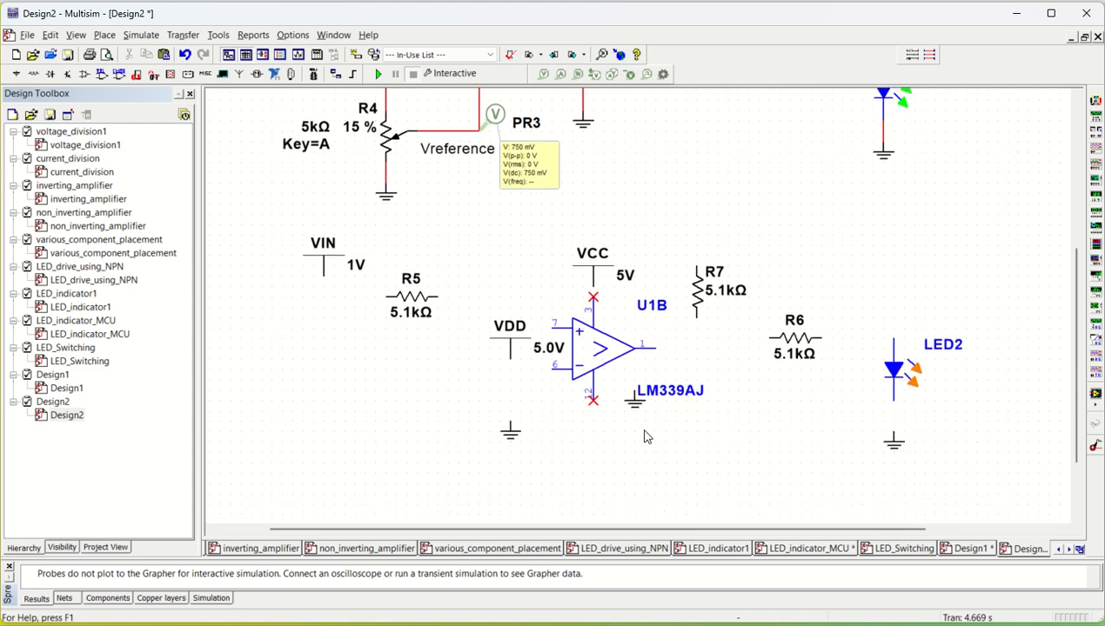
click(638, 409)
key(Delete)
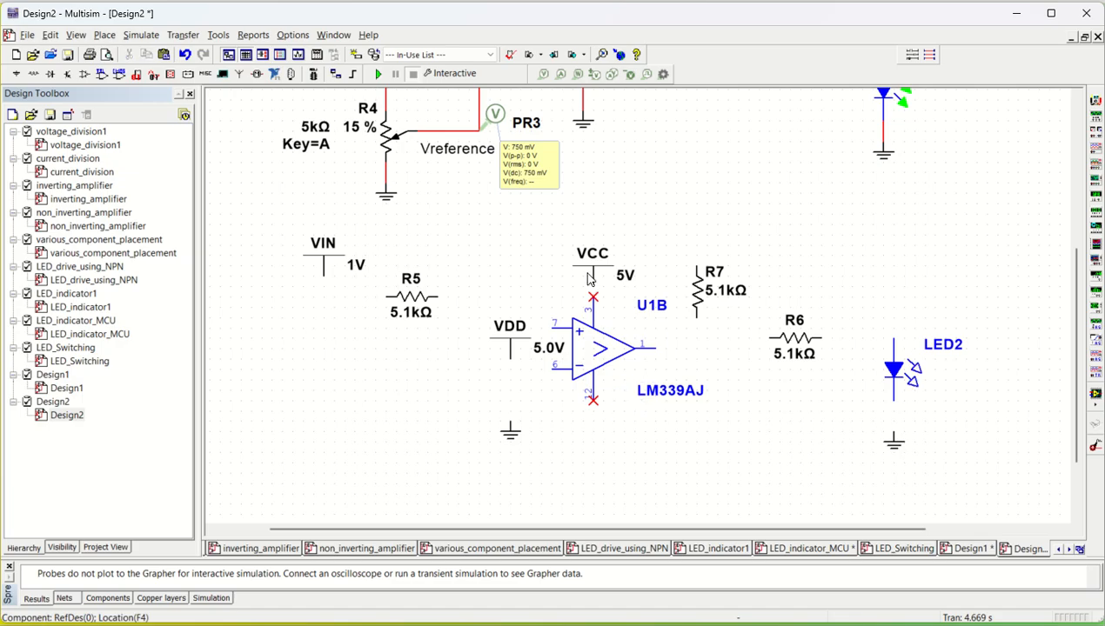
click(587, 277)
key(Delete)
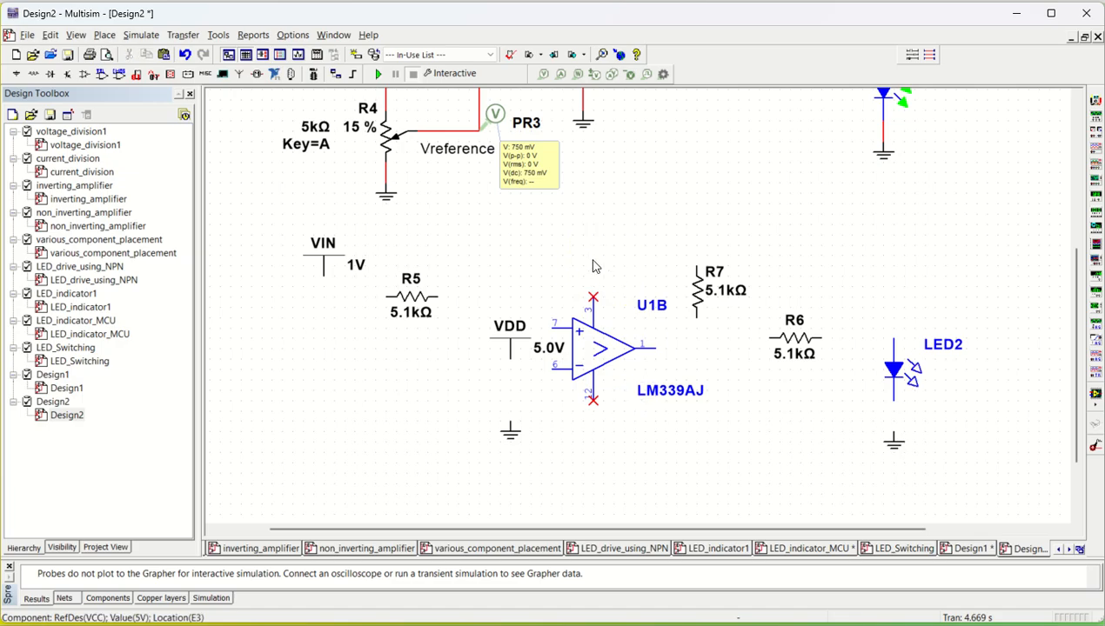
- Move the VDD supply down-left below R5 and paste a copy of the R4 potentiometer, R8, beneath it
click(512, 350)
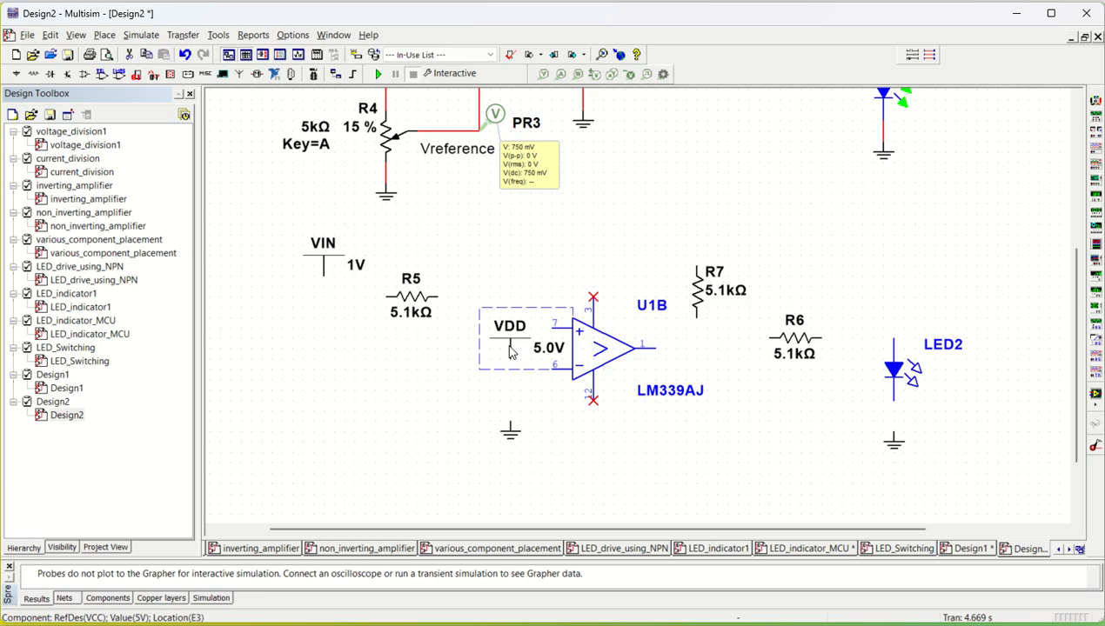
drag(511, 350, 429, 401)
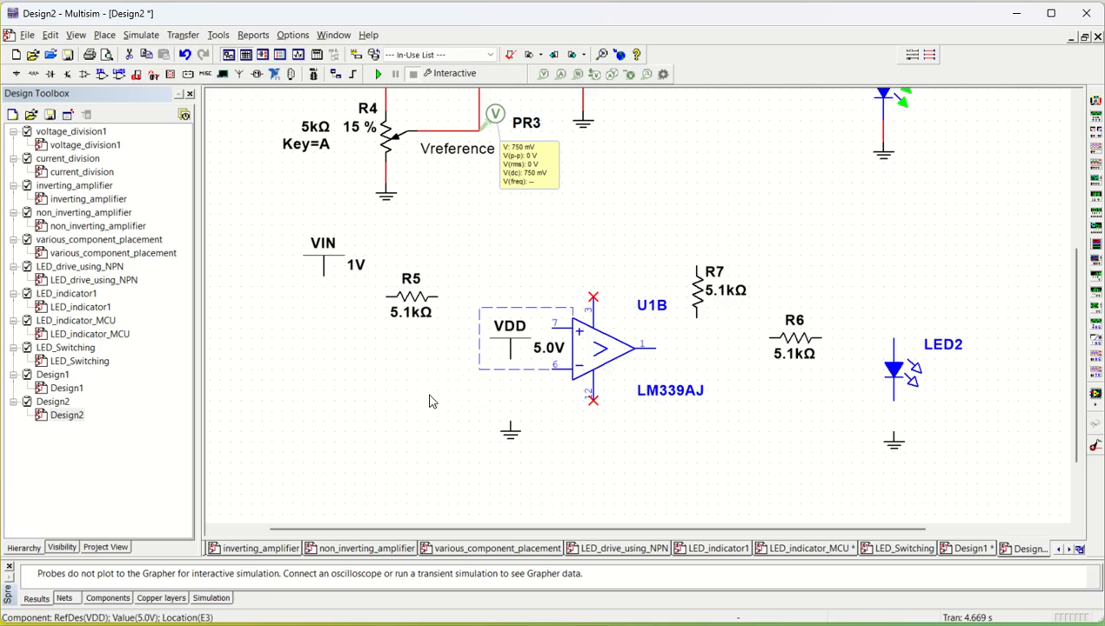
click(393, 146)
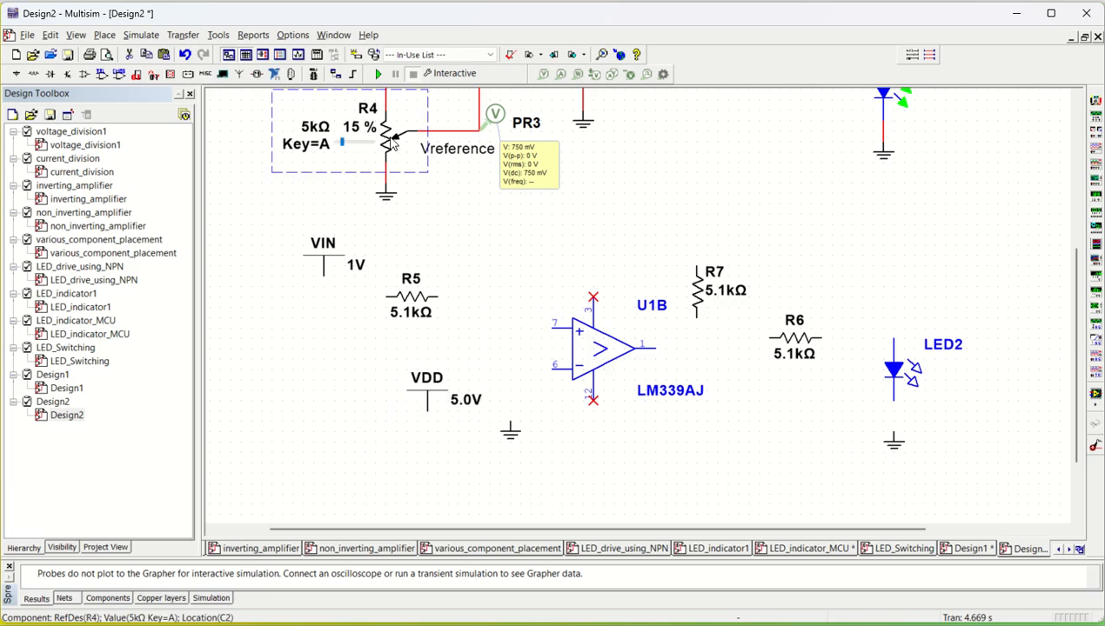
click(314, 461)
key(ctrl+v)
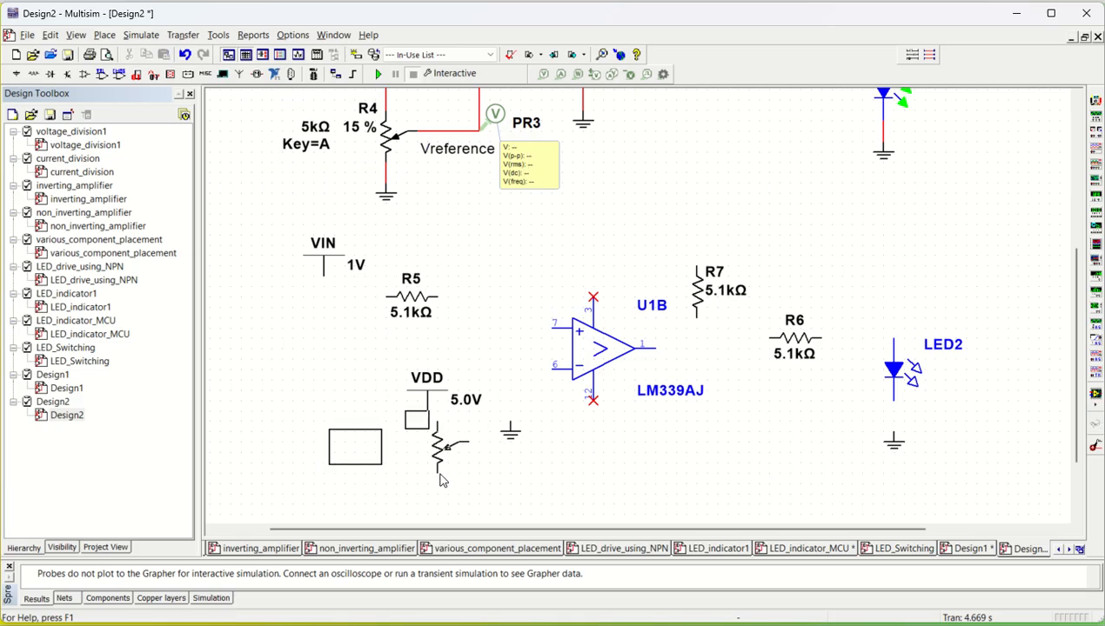
click(424, 479)
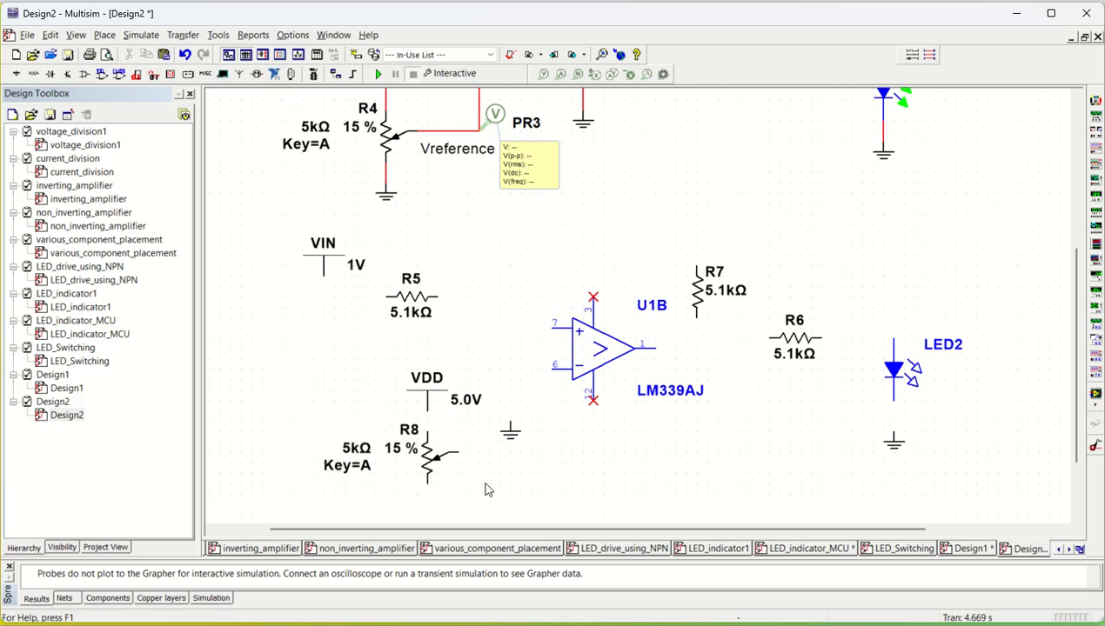
- Move a ground symbol to just below the R8 potentiometer
click(510, 435)
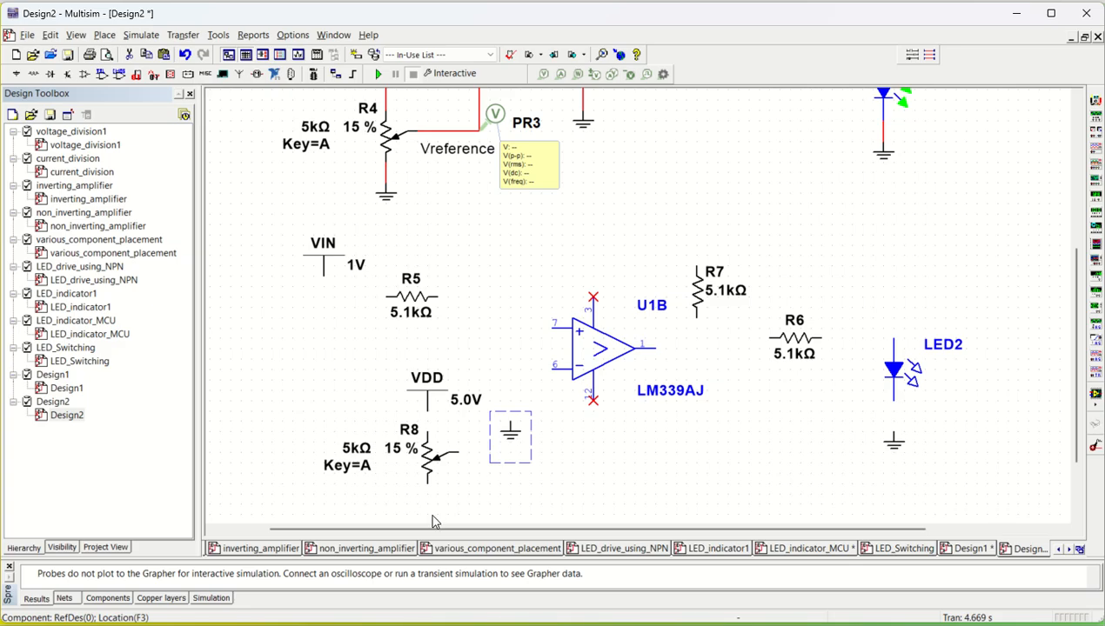
click(501, 433)
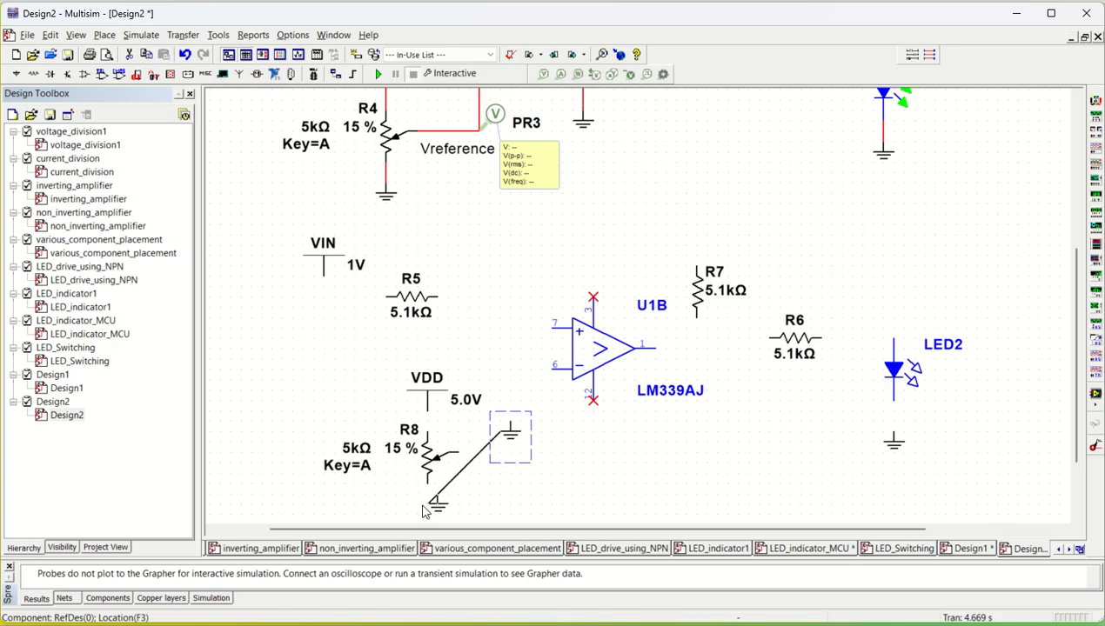
drag(419, 504, 419, 506)
click(538, 472)
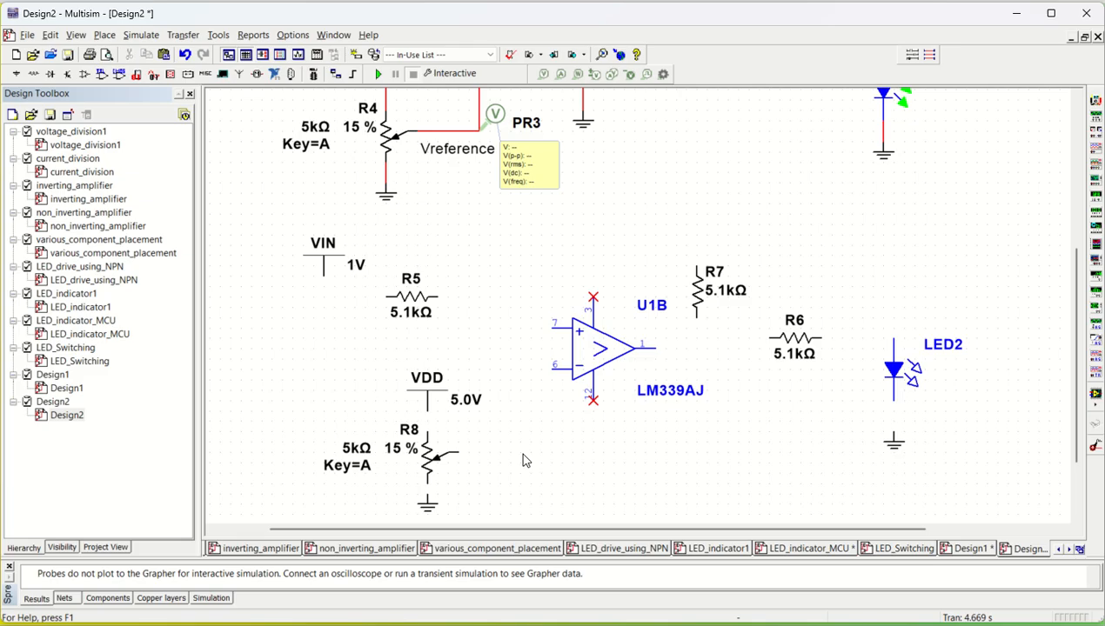
- Wire VIN to R5 and R5 to the non-inverting input (pin 7) of the U1B comparator
click(330, 301)
click(387, 297)
click(438, 298)
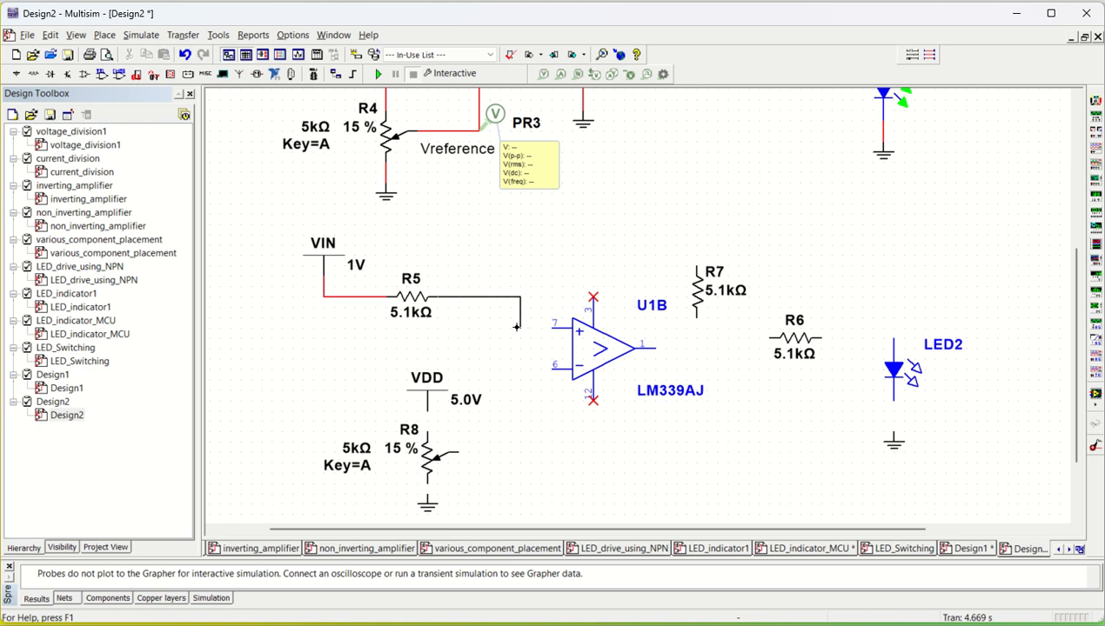
click(553, 324)
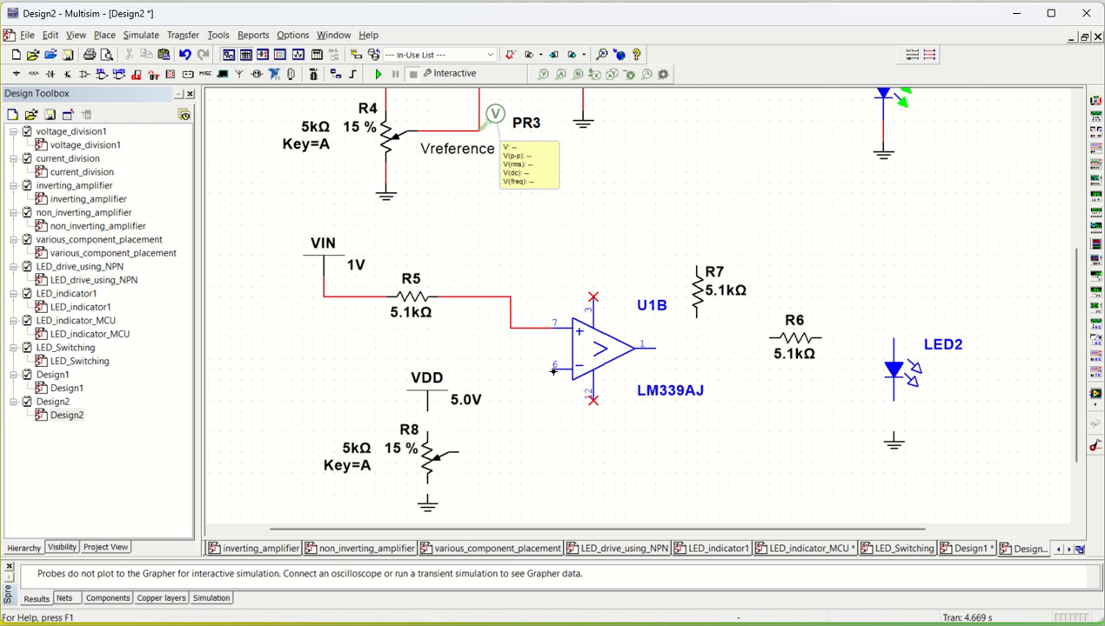
- Wire the U1B inverting input (pin 6) to the R8 wiper and connect VDD to R8's upper end
click(554, 371)
key(Escape)
click(462, 455)
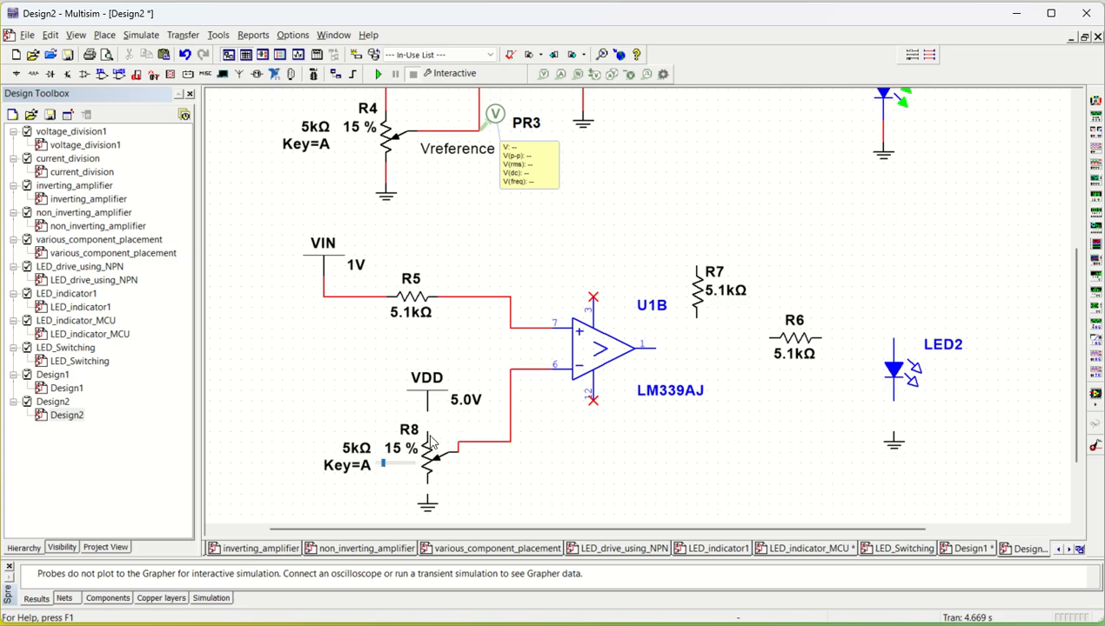
click(429, 432)
click(427, 410)
- Wire the U1B output to R7's lower end, align R6 with the output, and wire R6 to that junction
click(678, 347)
click(696, 322)
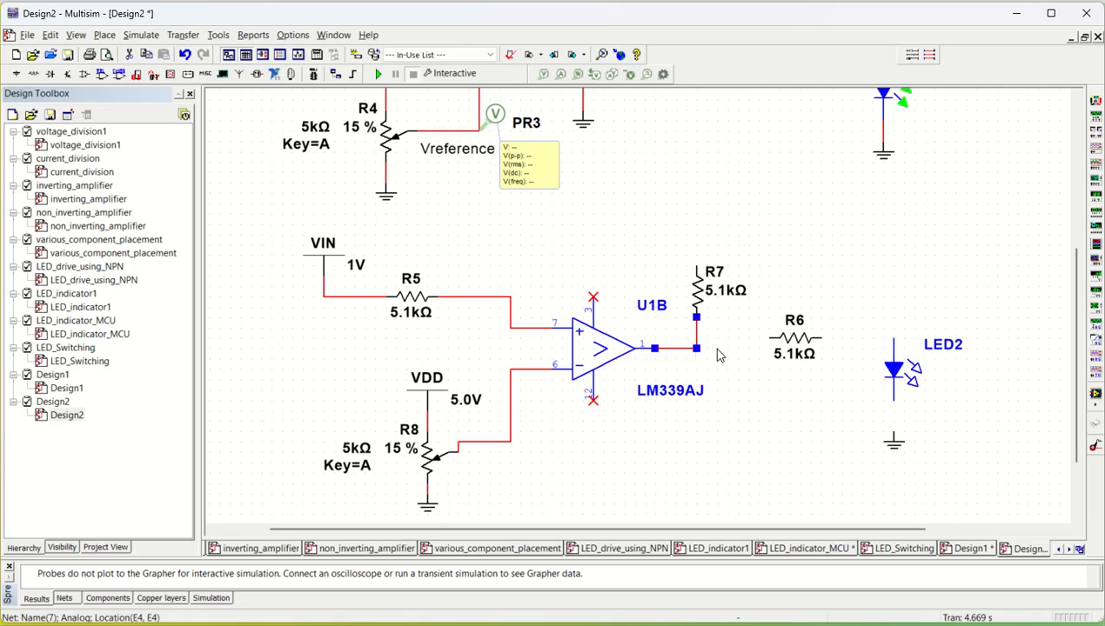
click(774, 347)
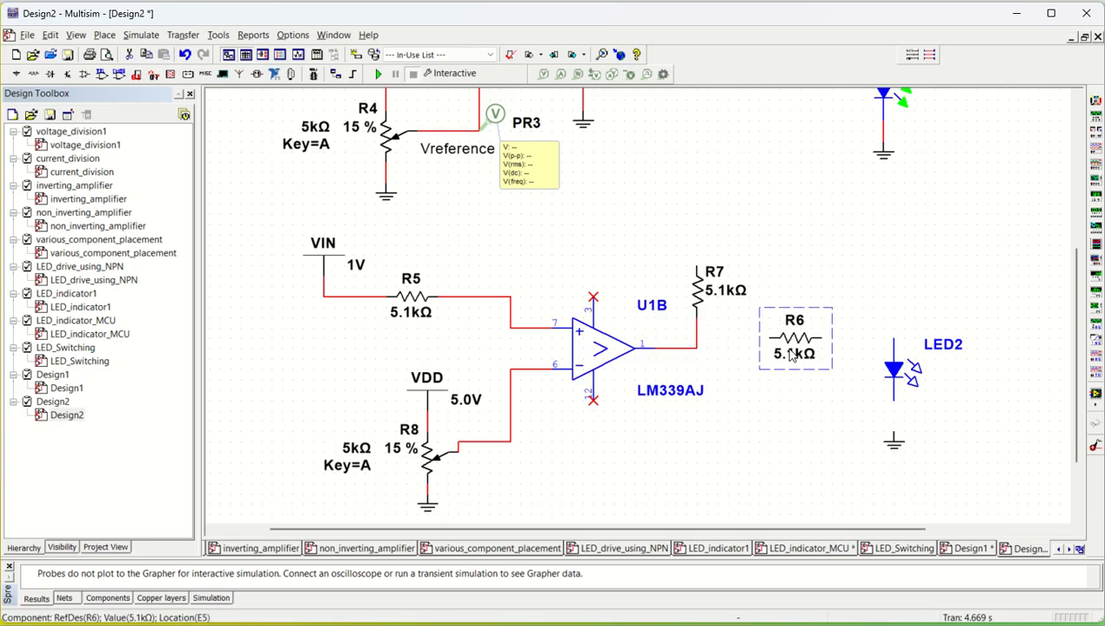
drag(772, 345, 776, 355)
click(766, 348)
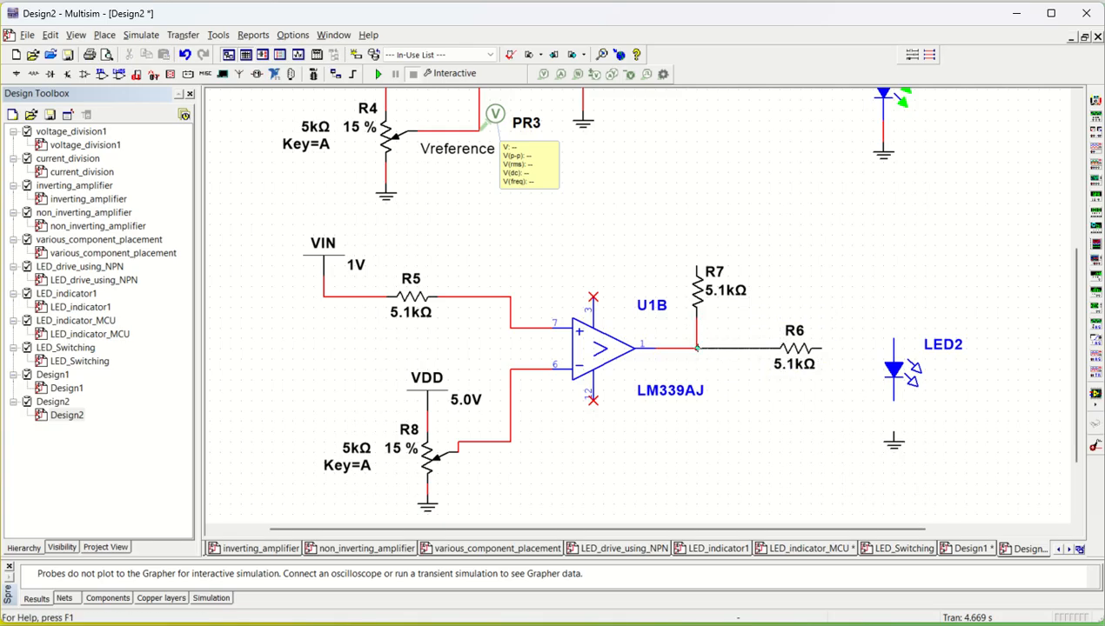
click(696, 348)
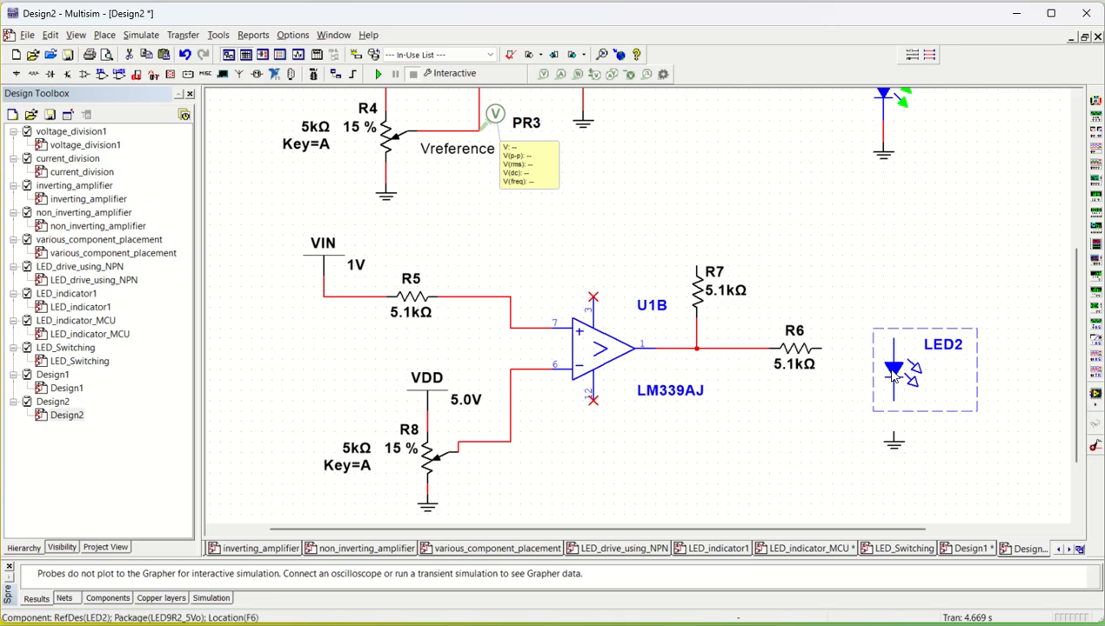
- Move LED2 down and wire R6's right end to the LED2 anode
drag(890, 381, 893, 396)
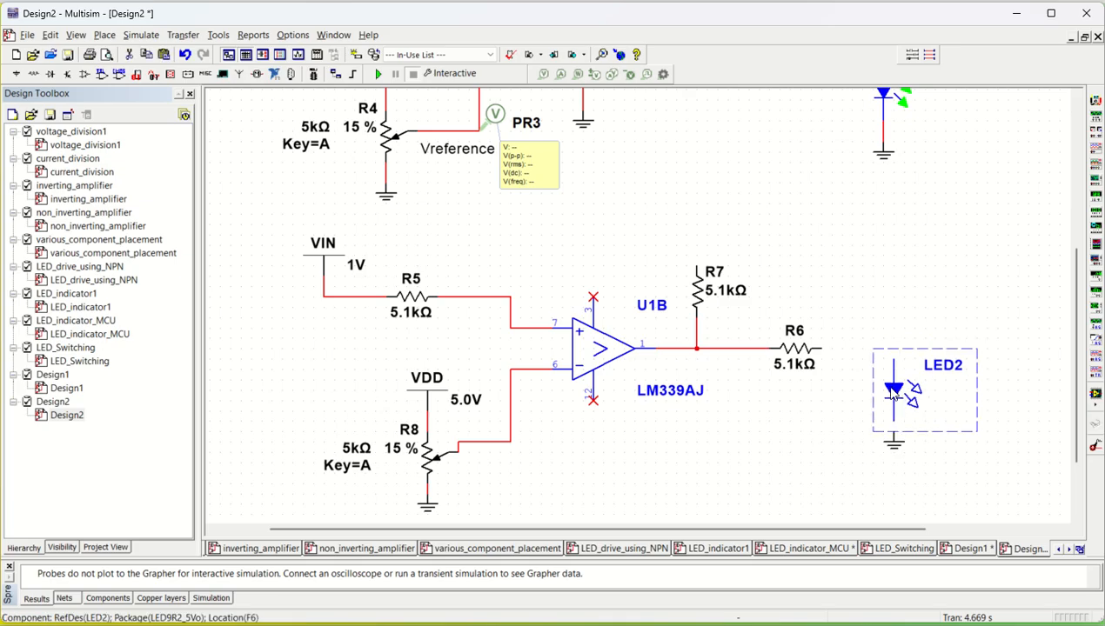
click(824, 347)
click(893, 361)
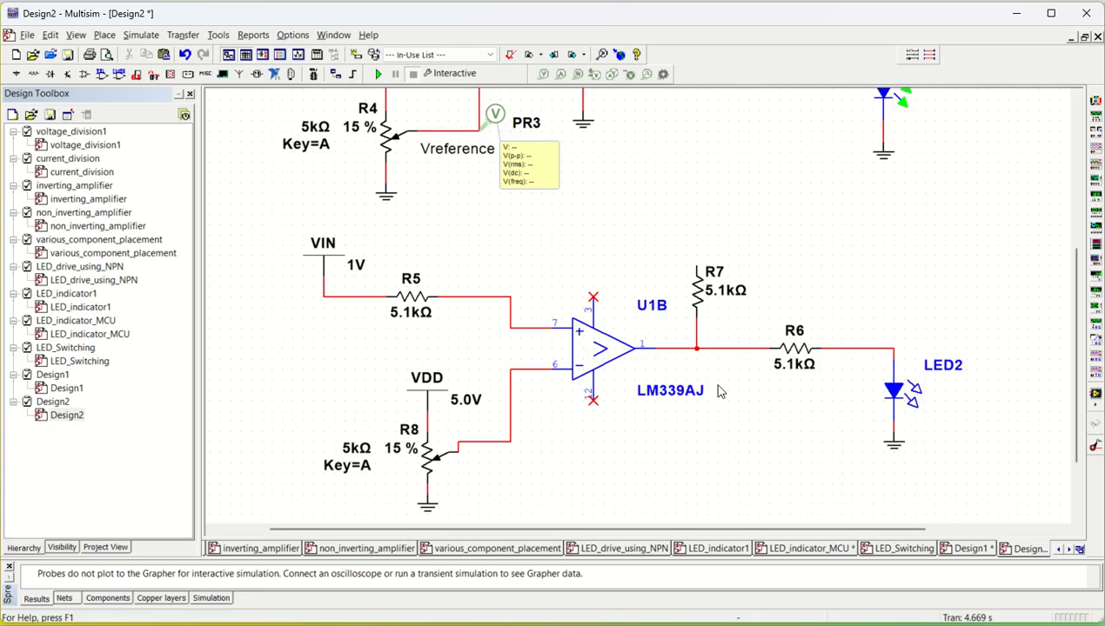
- Copy the 5V VCC1 supply from the first circuit and paste it above R7
scroll(719, 392, up, 5)
scroll(710, 387, down, 6)
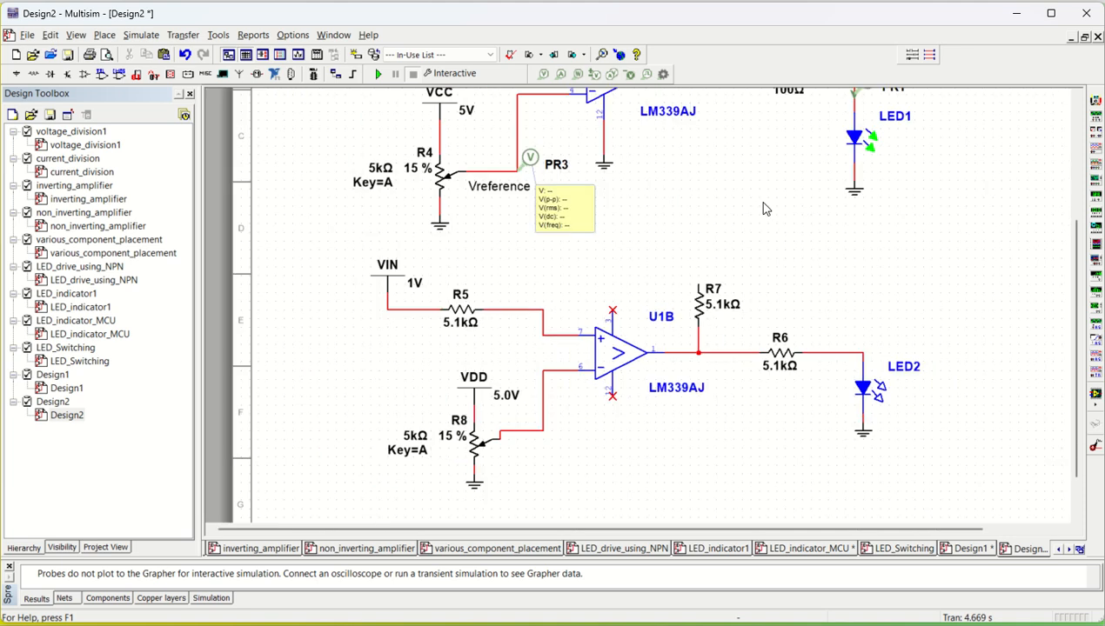
scroll(763, 209, up, 3)
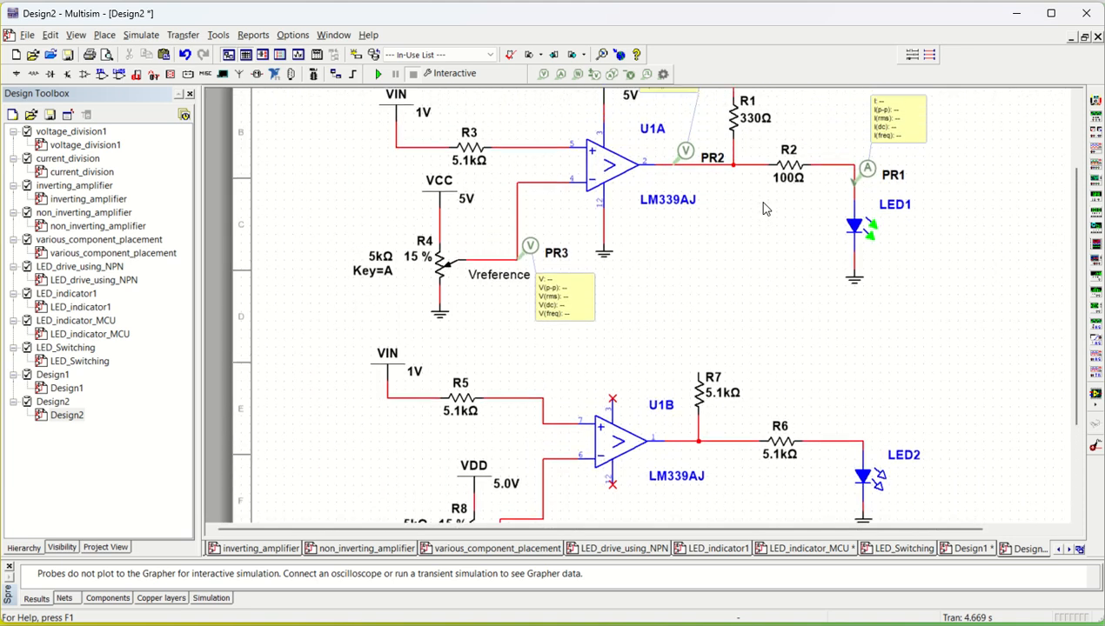
scroll(764, 209, up, 1)
click(738, 146)
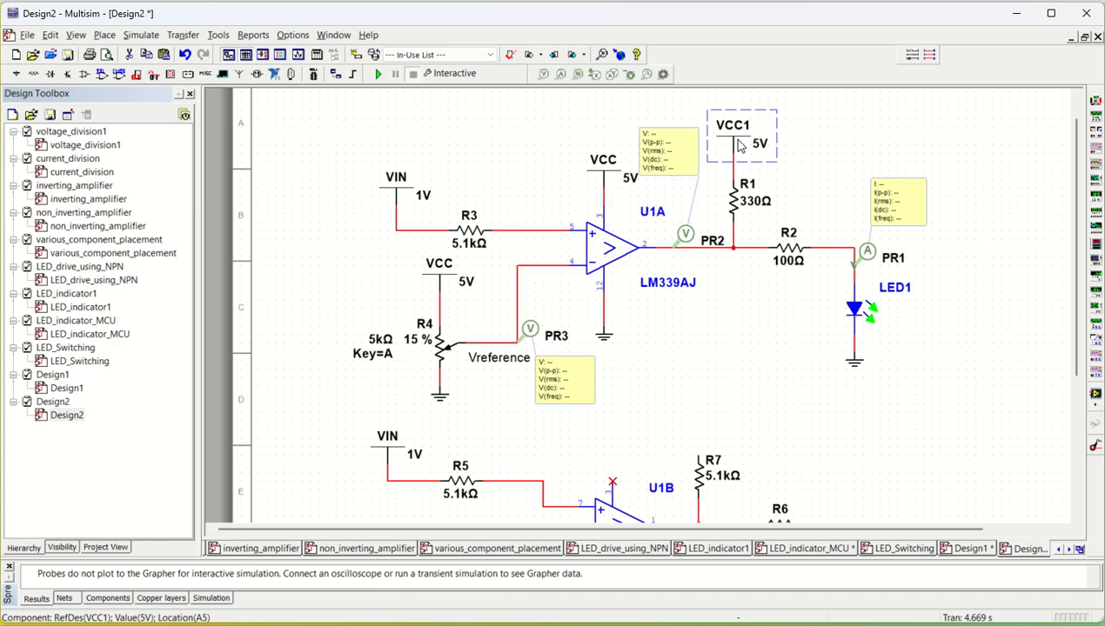
key(ctrl+c)
key(ctrl+v)
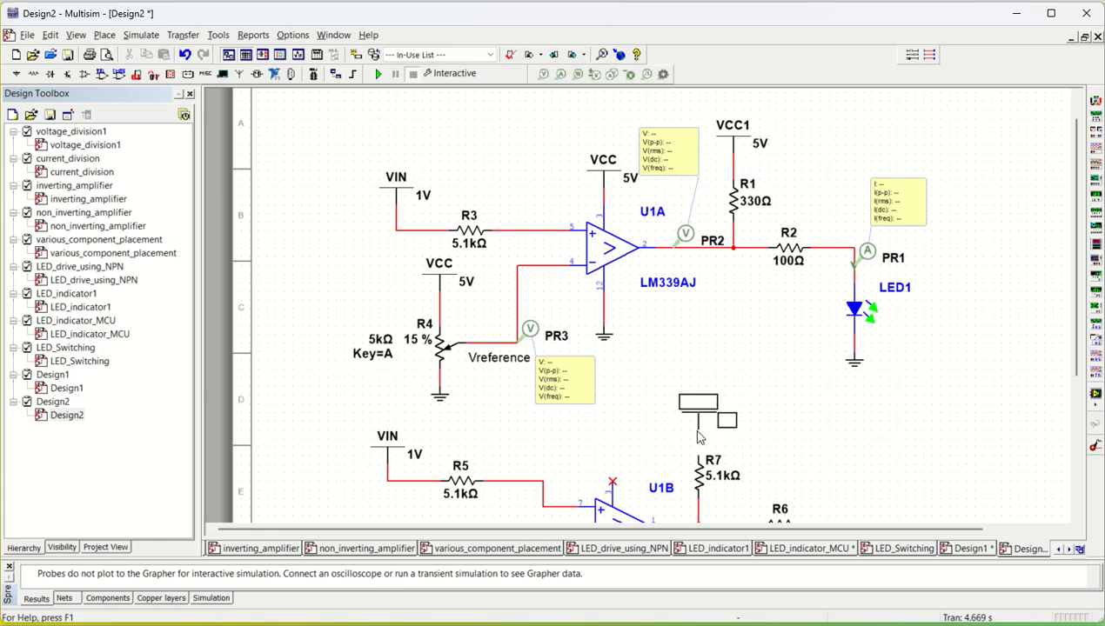
click(697, 452)
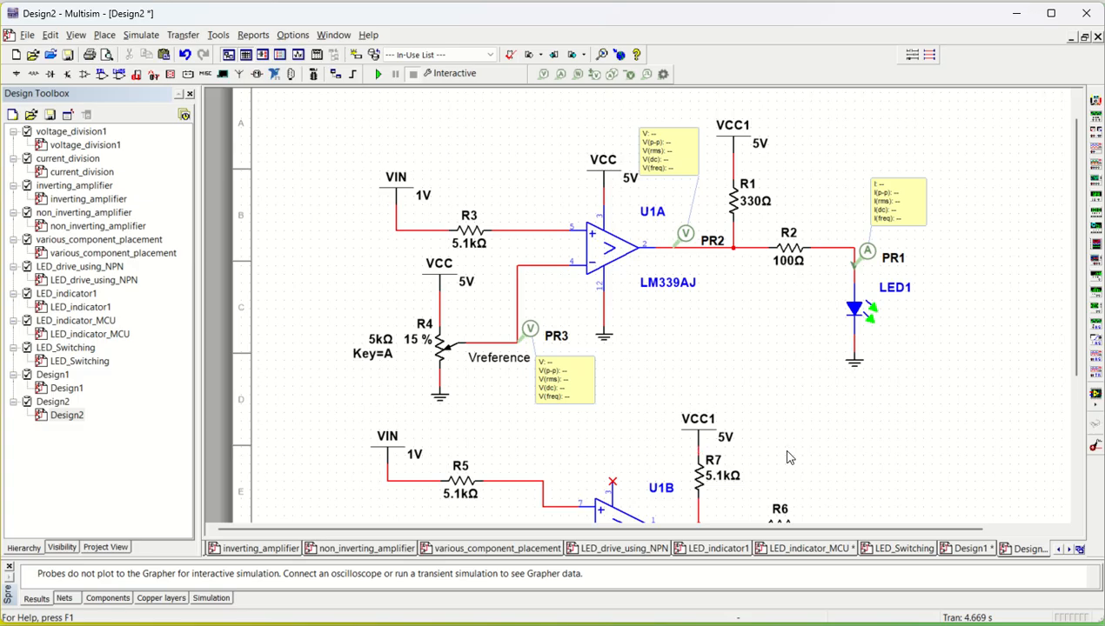
- Tidy the second stage by lowering the R8 wiper wire segment and moving R5 down in line with pin 7
scroll(788, 457, down, 5)
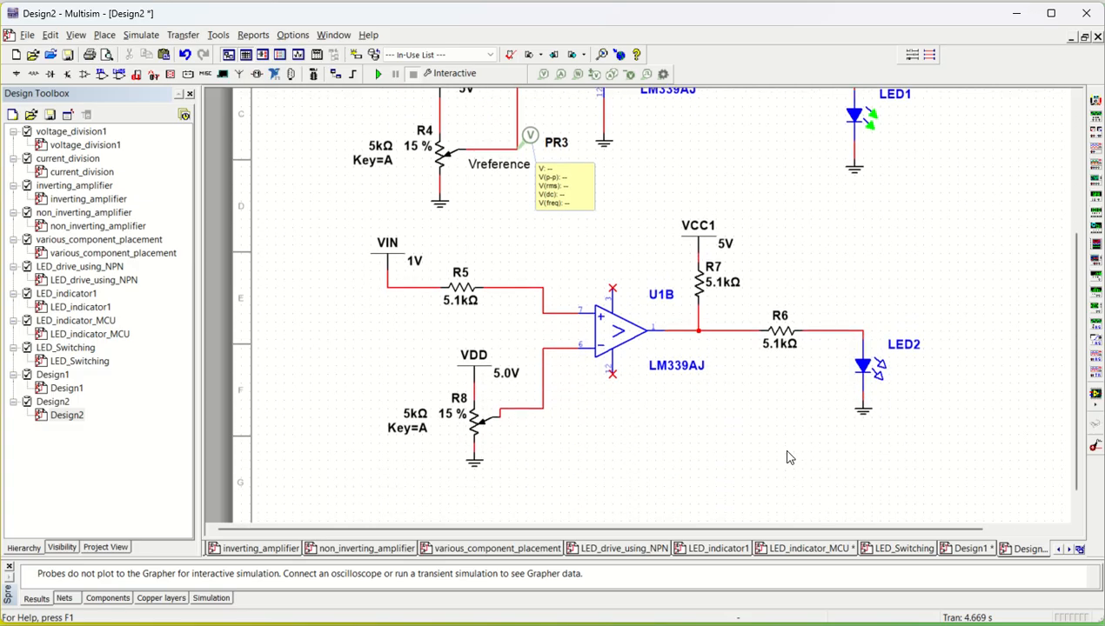
scroll(787, 457, down, 1)
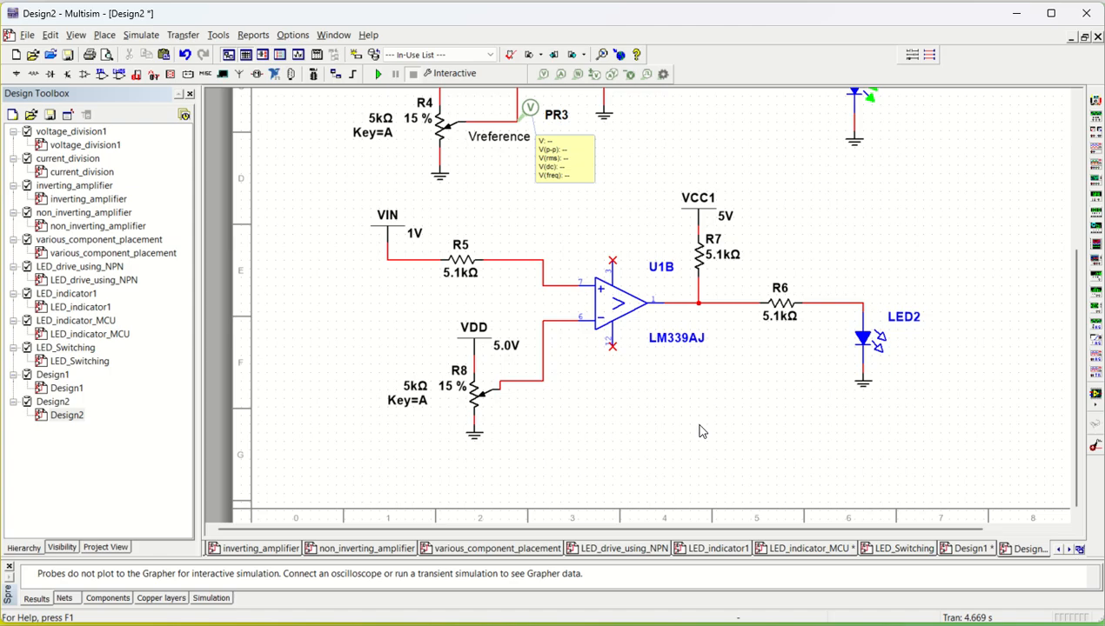
click(453, 279)
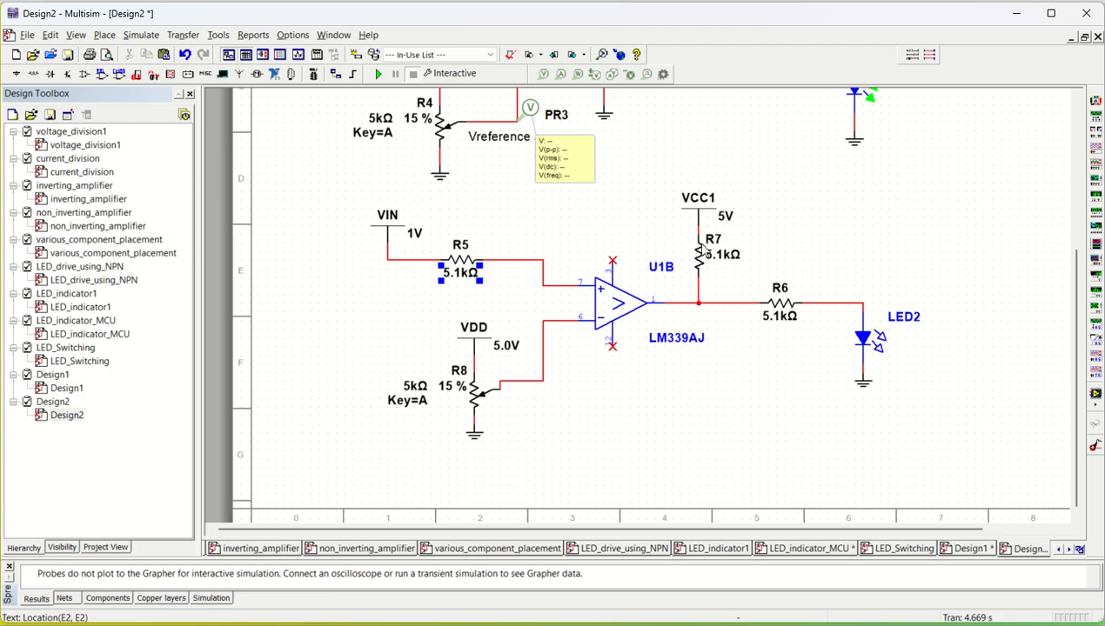
click(755, 388)
click(521, 381)
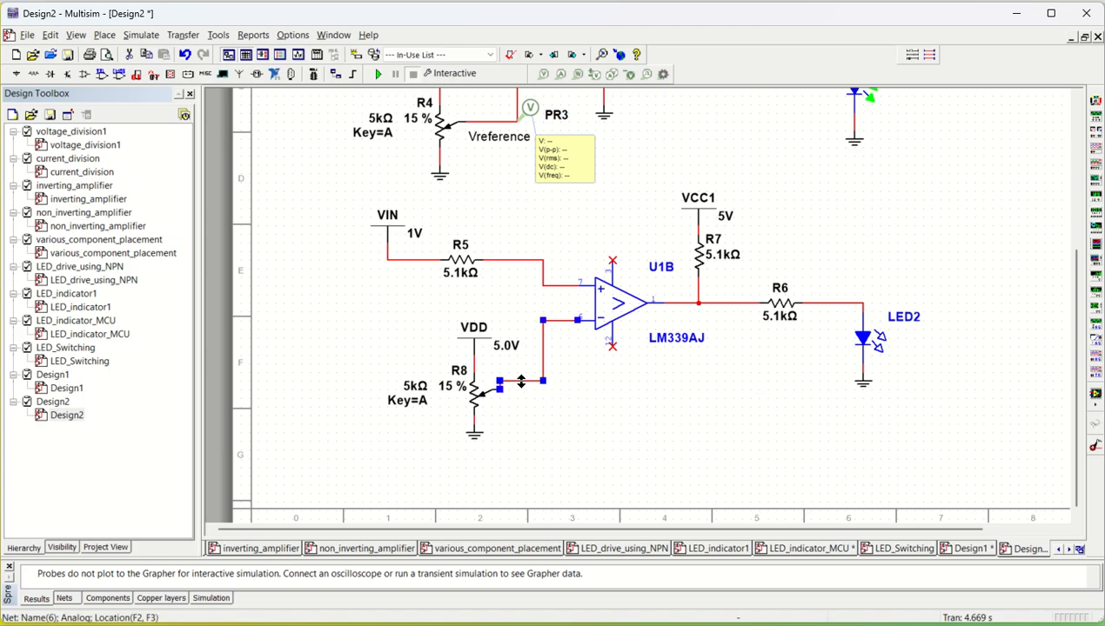
drag(521, 381, 521, 389)
click(562, 426)
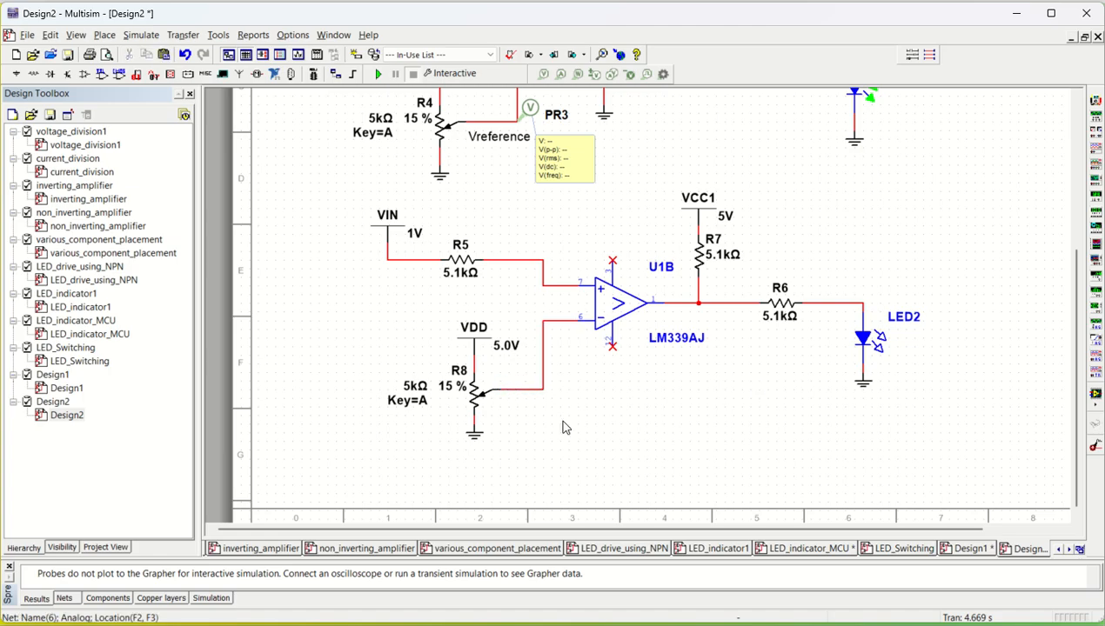
click(465, 263)
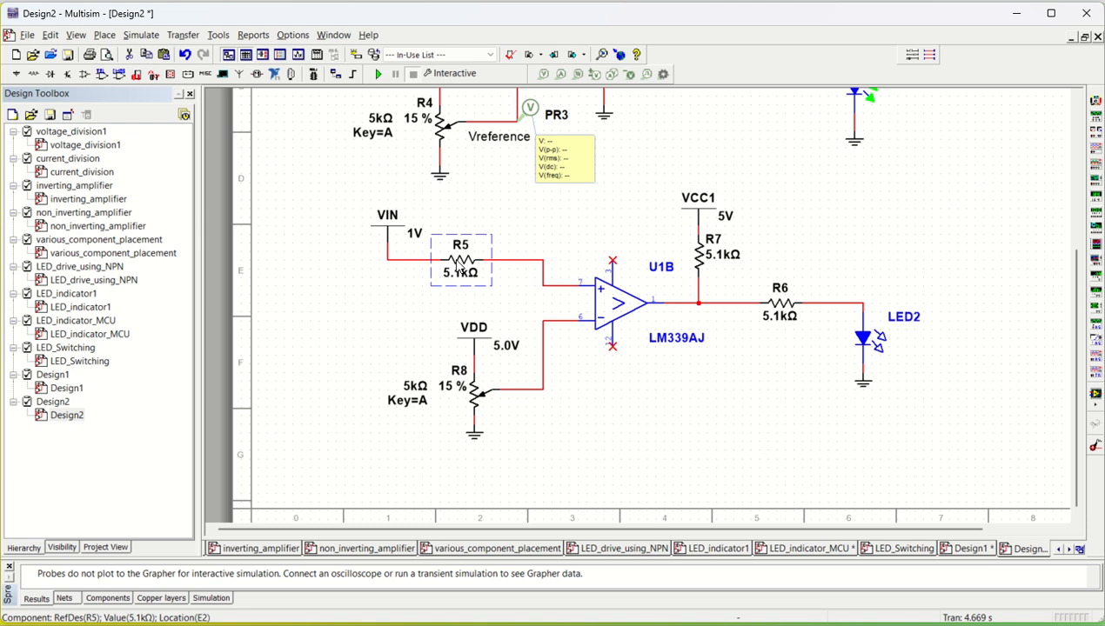
drag(455, 259, 457, 285)
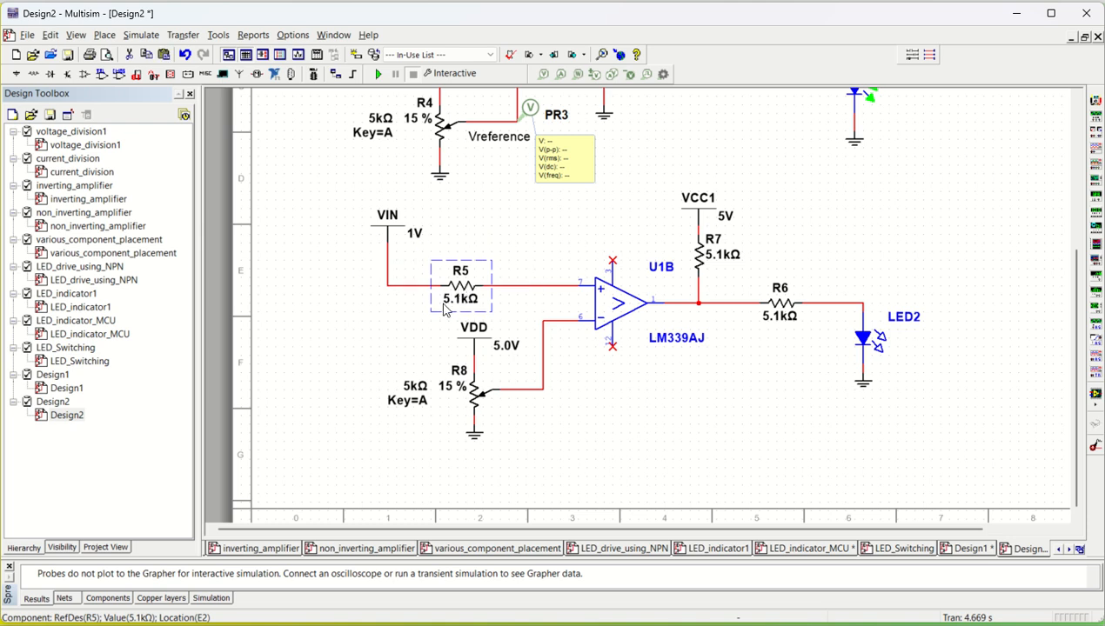
click(390, 343)
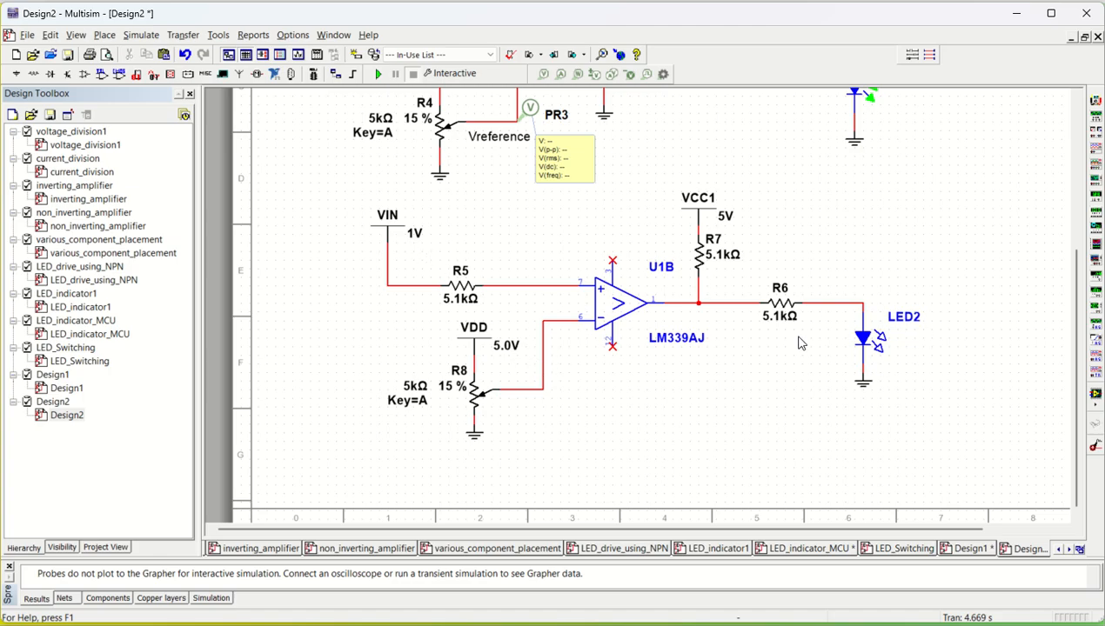
mouse_move(452, 388)
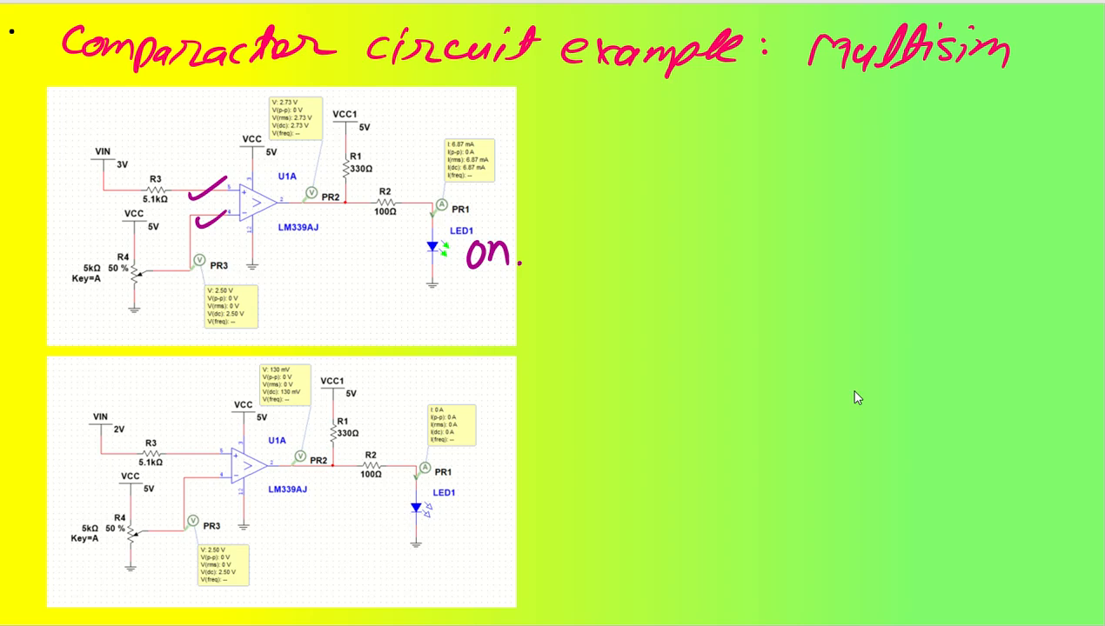
mouse_move(703, 132)
mouse_down()
mouse_move(681, 165)
mouse_move(701, 161)
mouse_up()
mouse_move(728, 134)
mouse_down()
mouse_move(733, 159)
mouse_move(755, 159)
mouse_up()
mouse_move(759, 133)
mouse_down()
mouse_move(742, 165)
mouse_move(770, 157)
mouse_up()
mouse_move(810, 122)
mouse_down()
mouse_move(782, 158)
mouse_move(824, 148)
mouse_up()
mouse_move(764, 188)
mouse_down()
mouse_move(758, 213)
mouse_move(800, 179)
mouse_up()
drag(818, 178, 816, 180)
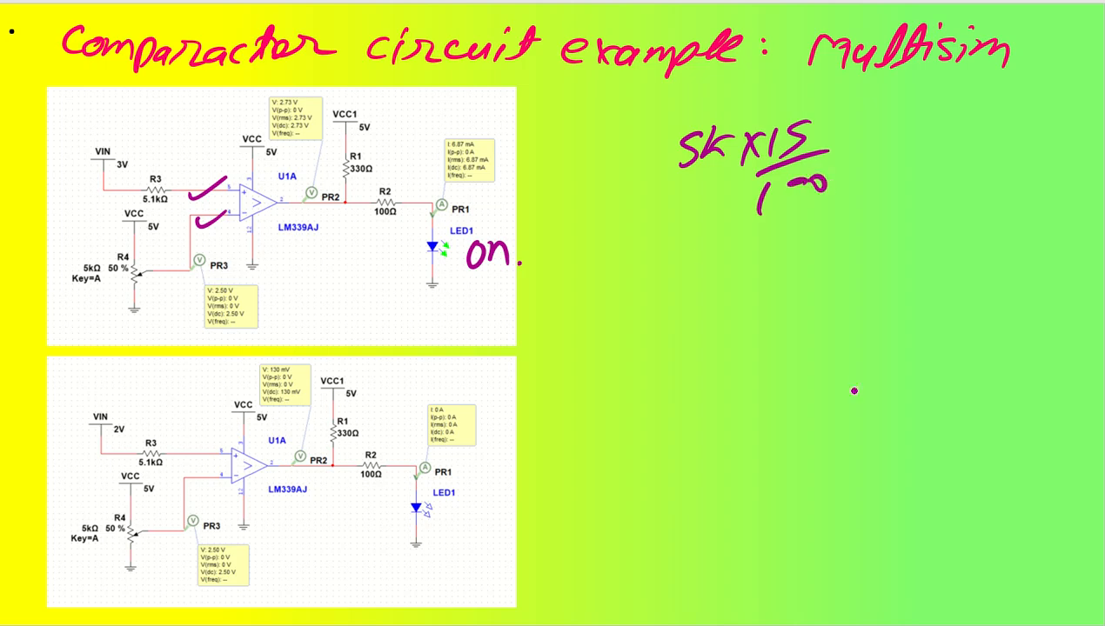
click(833, 193)
drag(727, 236, 694, 257)
drag(771, 235, 773, 258)
drag(809, 224, 793, 254)
drag(822, 228, 821, 229)
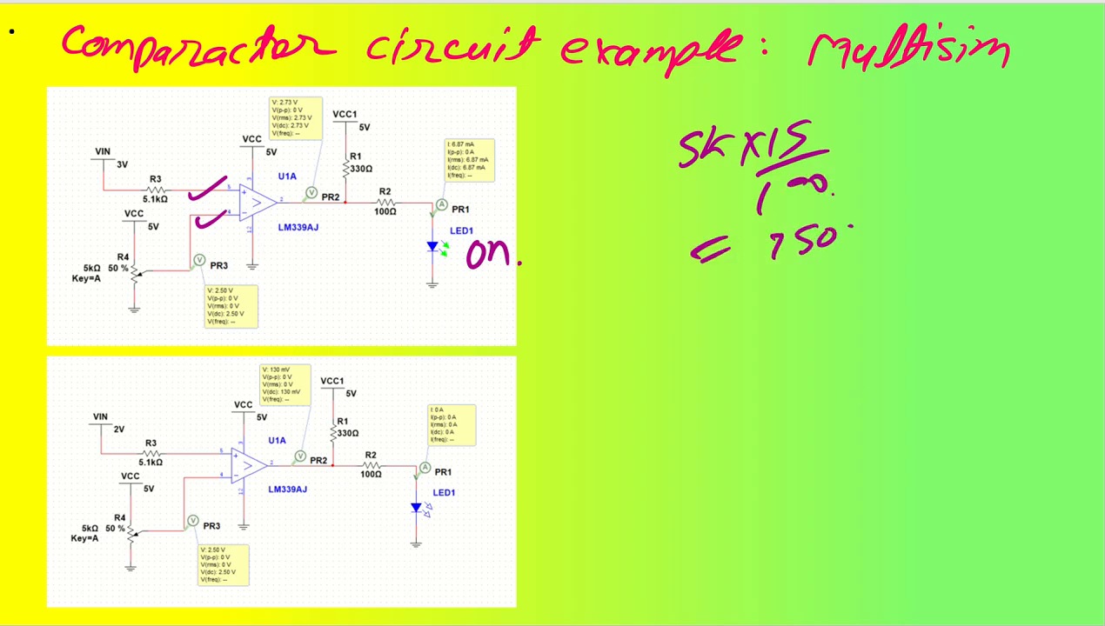
drag(894, 207, 919, 198)
click(924, 230)
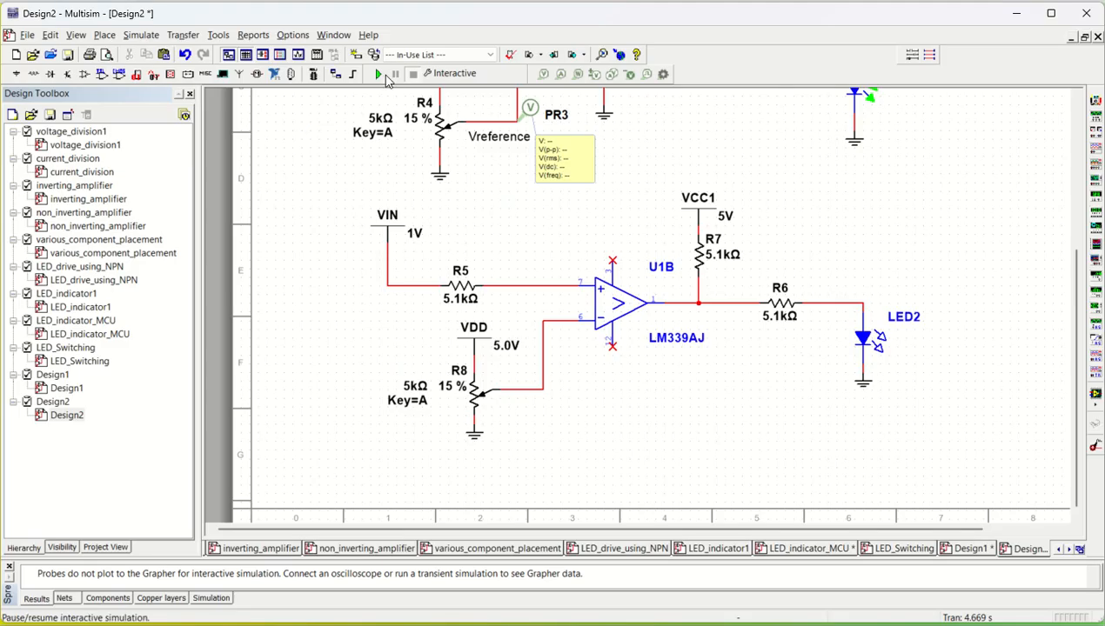
- Run the interactive simulation and stop it
click(380, 75)
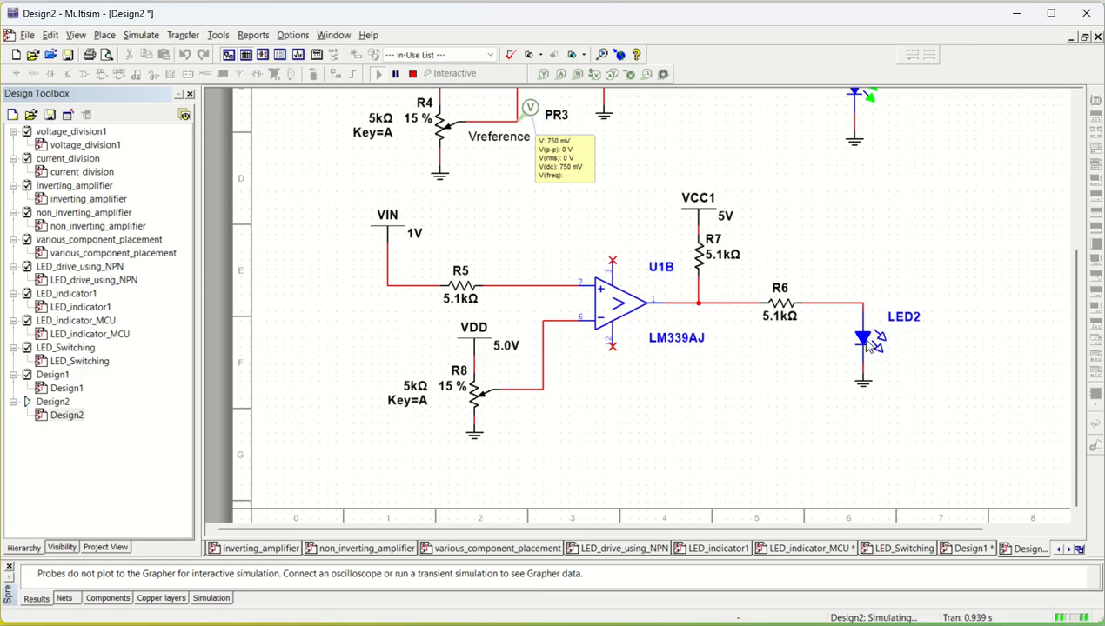
click(413, 73)
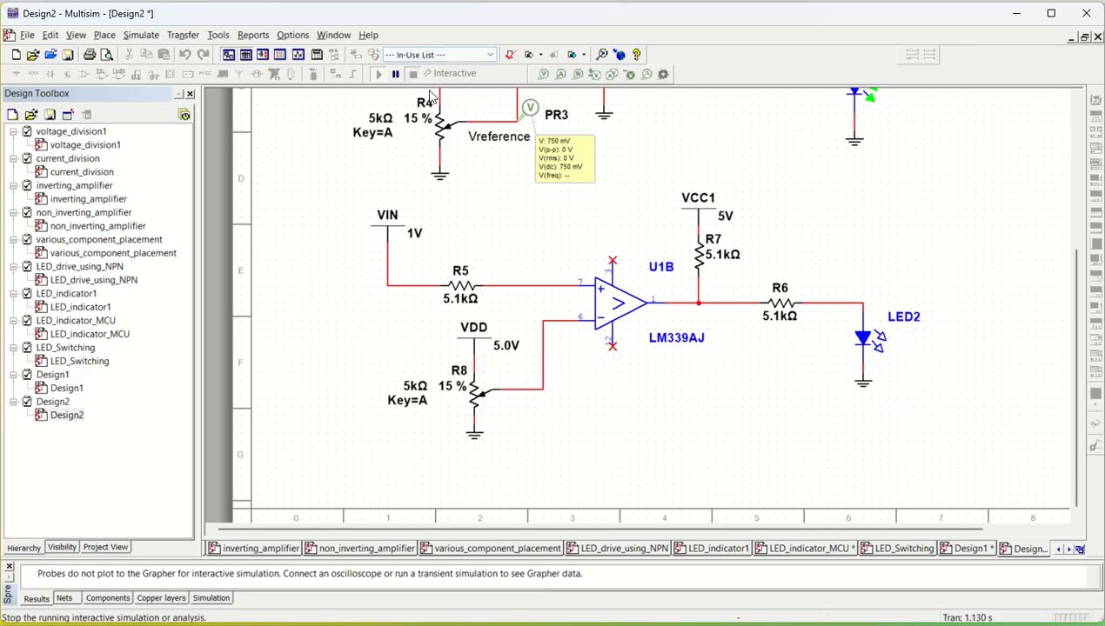
- Select LED2 together with its ground and move them down below R6
drag(959, 427, 822, 309)
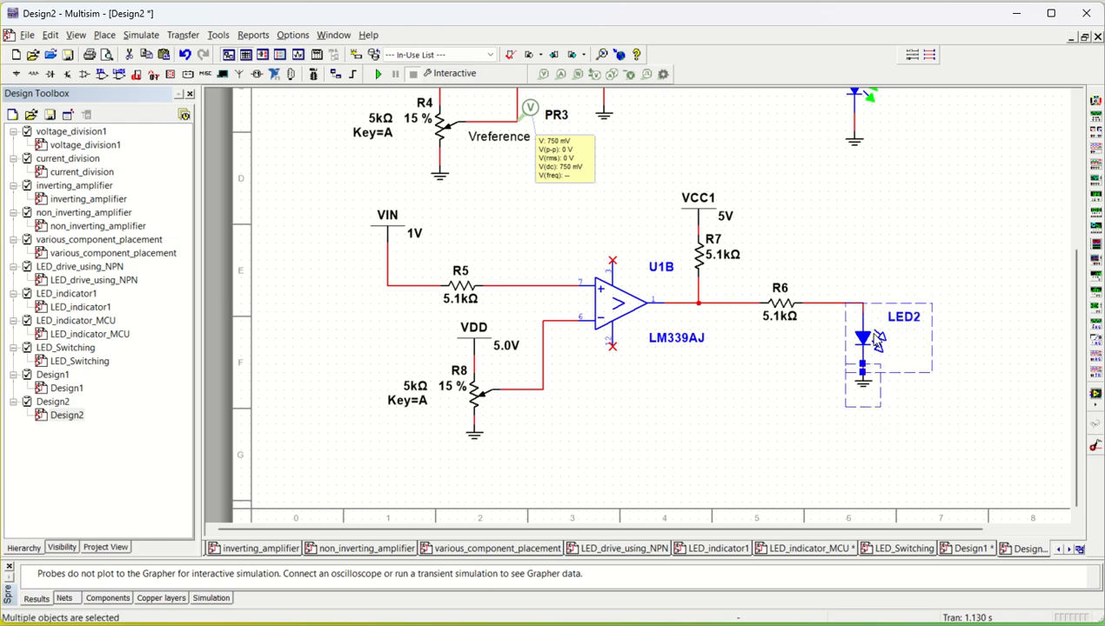
drag(867, 343, 868, 380)
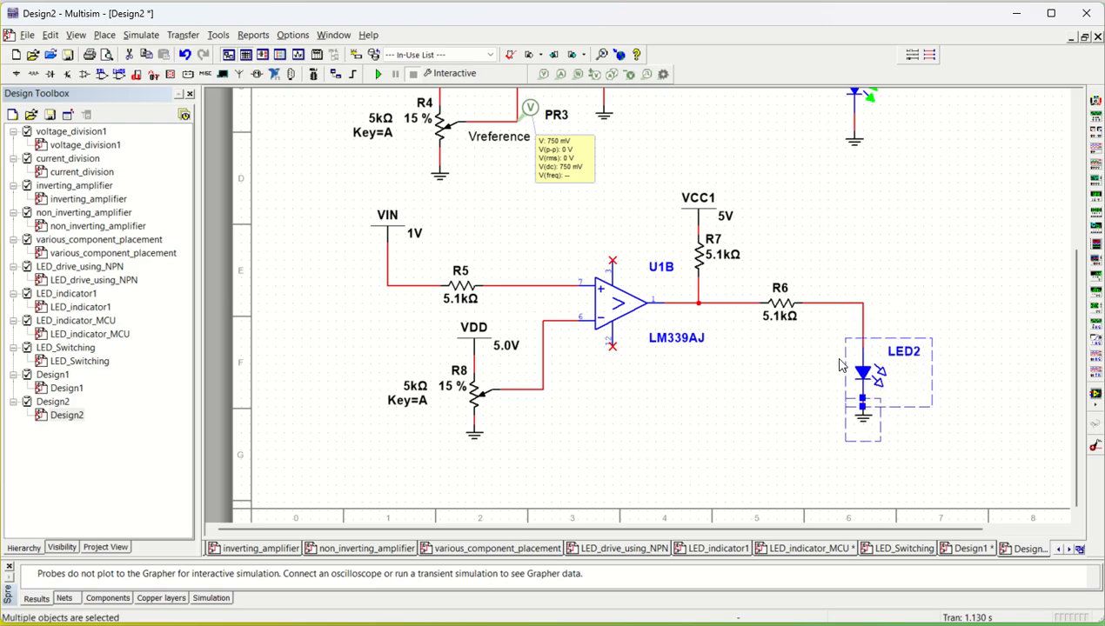
click(839, 359)
- Place a current probe on the R6–LED2 wire and a voltage probe on the R8 wiper–inverting input wire
click(560, 74)
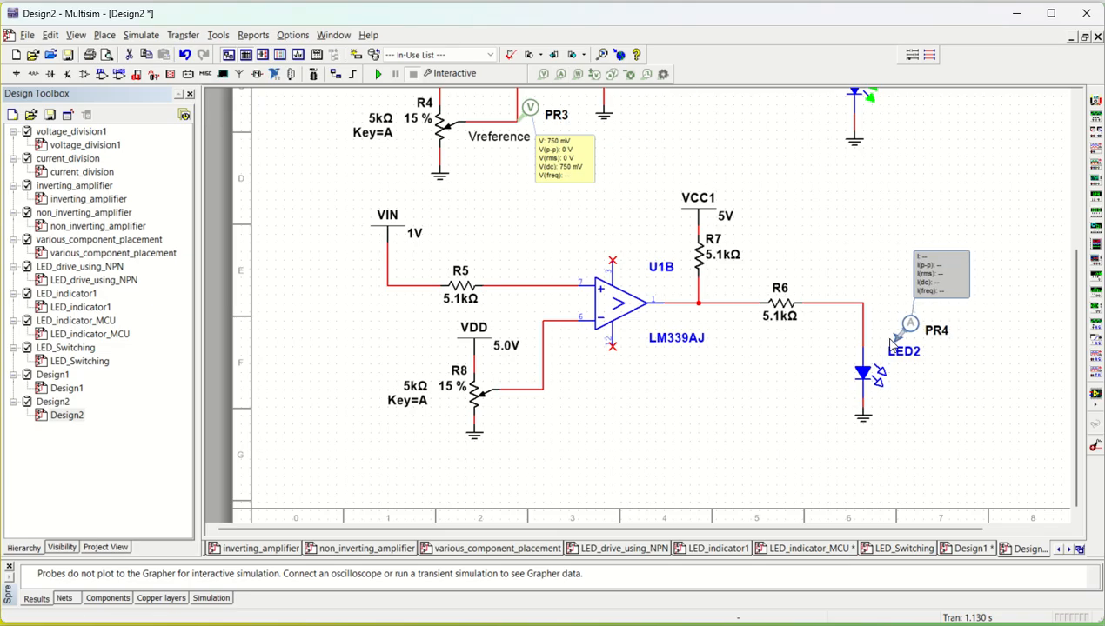
click(863, 324)
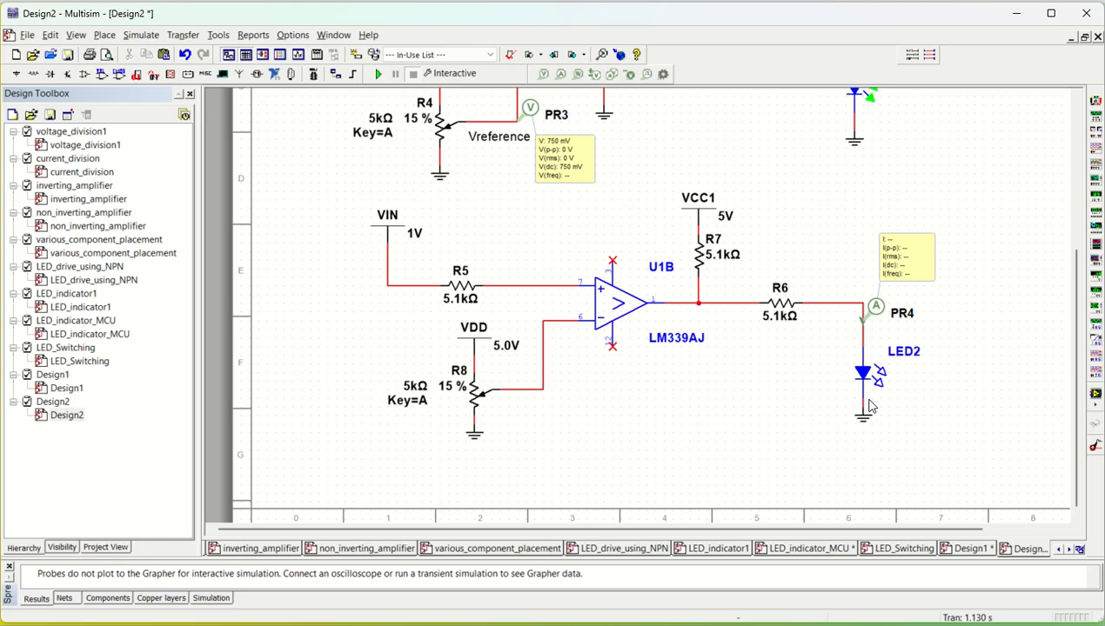
click(544, 75)
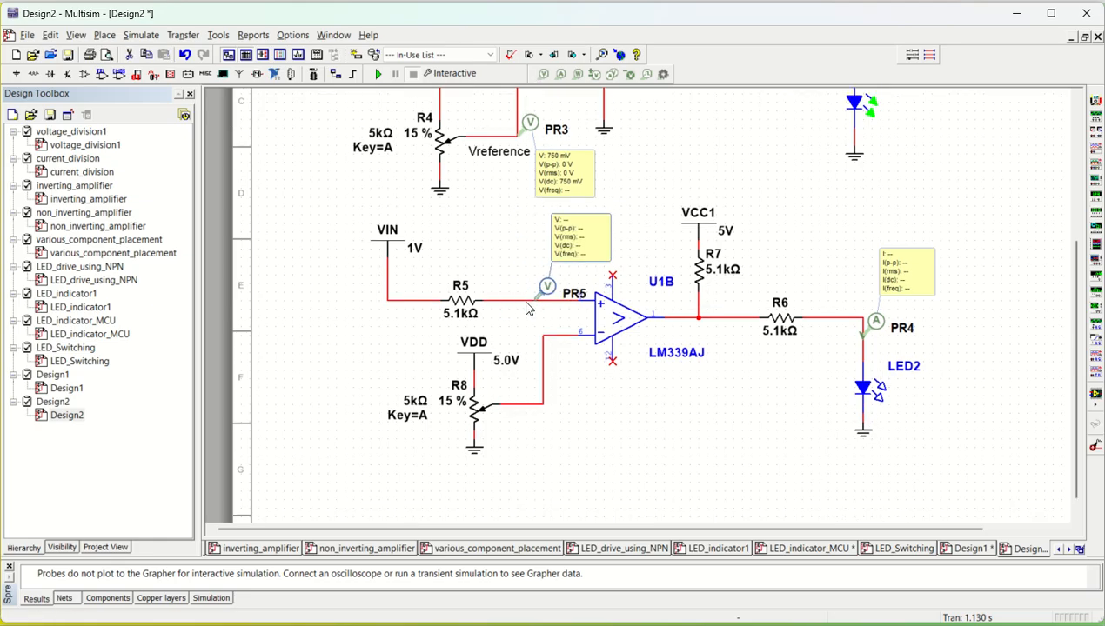
click(545, 407)
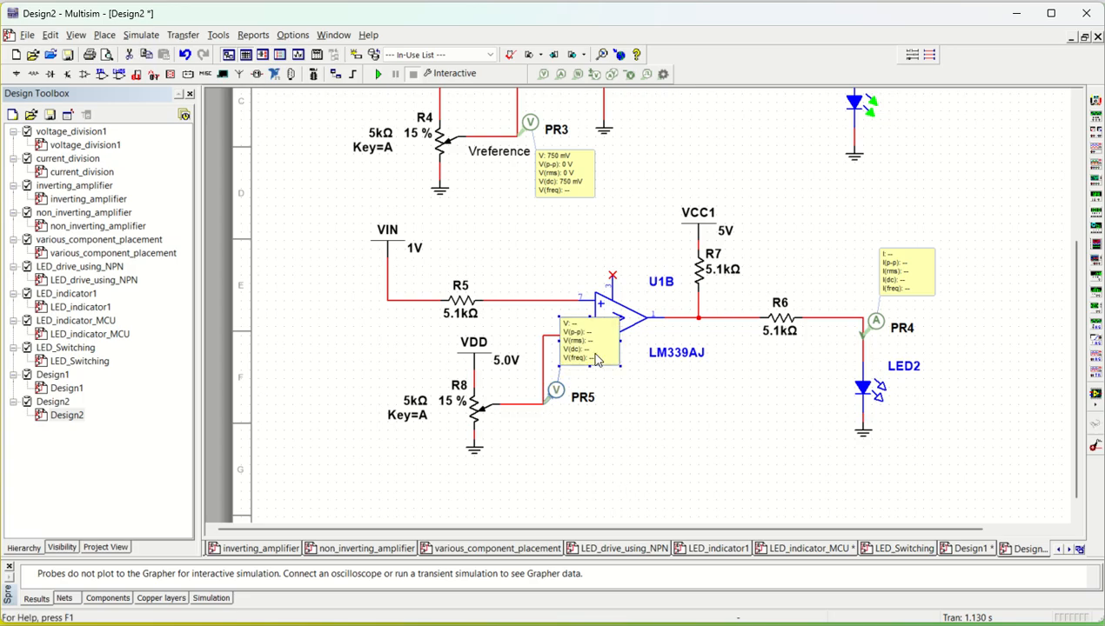
- Move PR5's measurement readout box down below its probe
drag(594, 360, 604, 454)
click(651, 454)
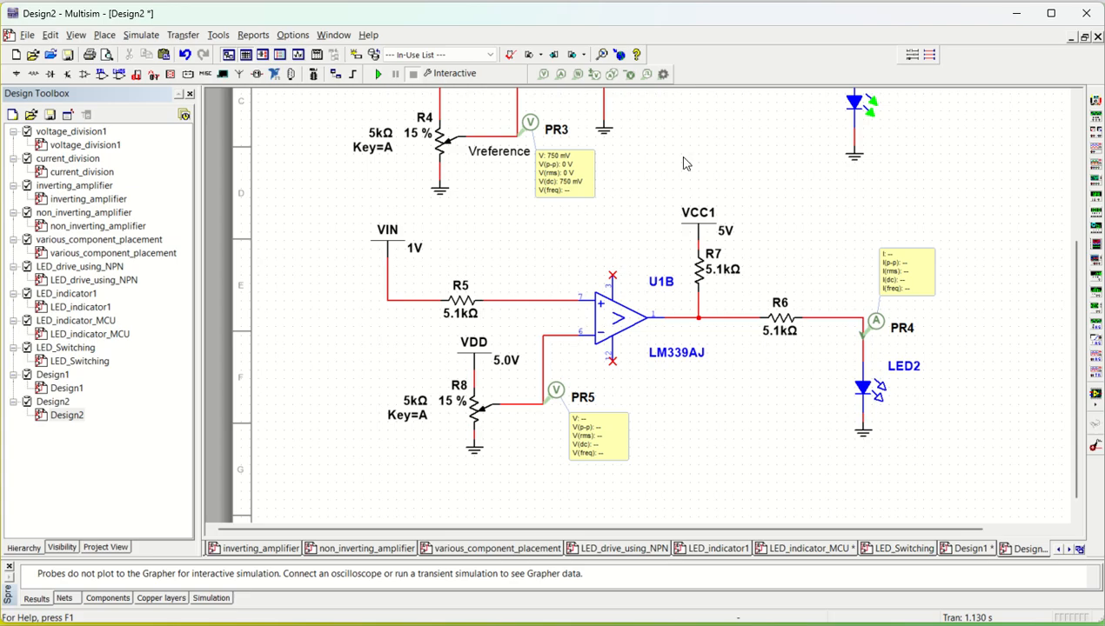
- Run the interactive simulation and stop it
click(377, 76)
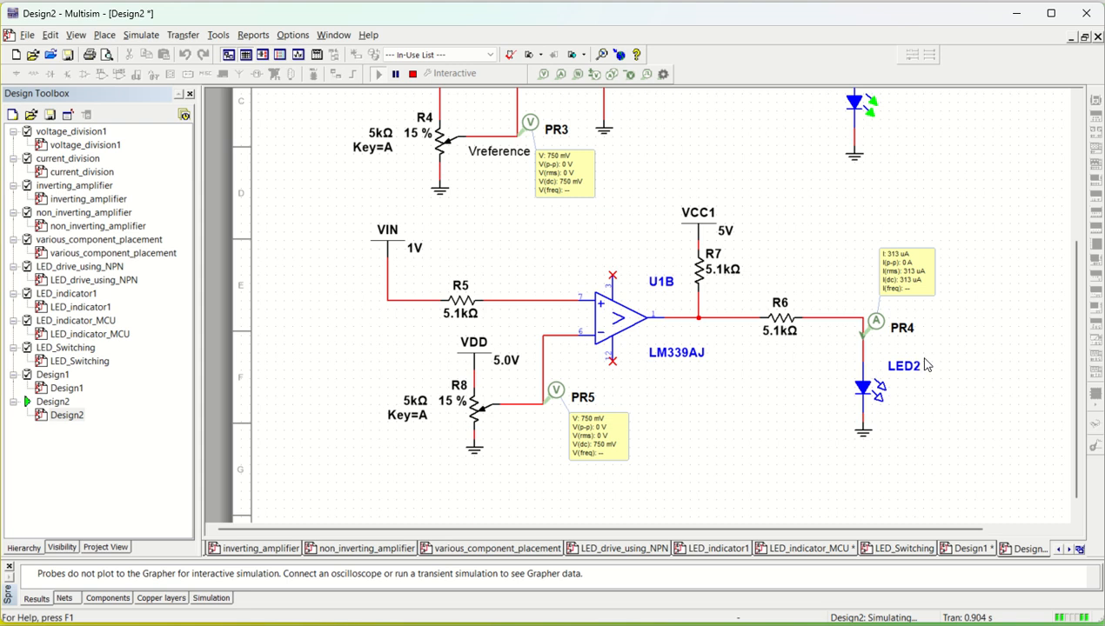
click(413, 74)
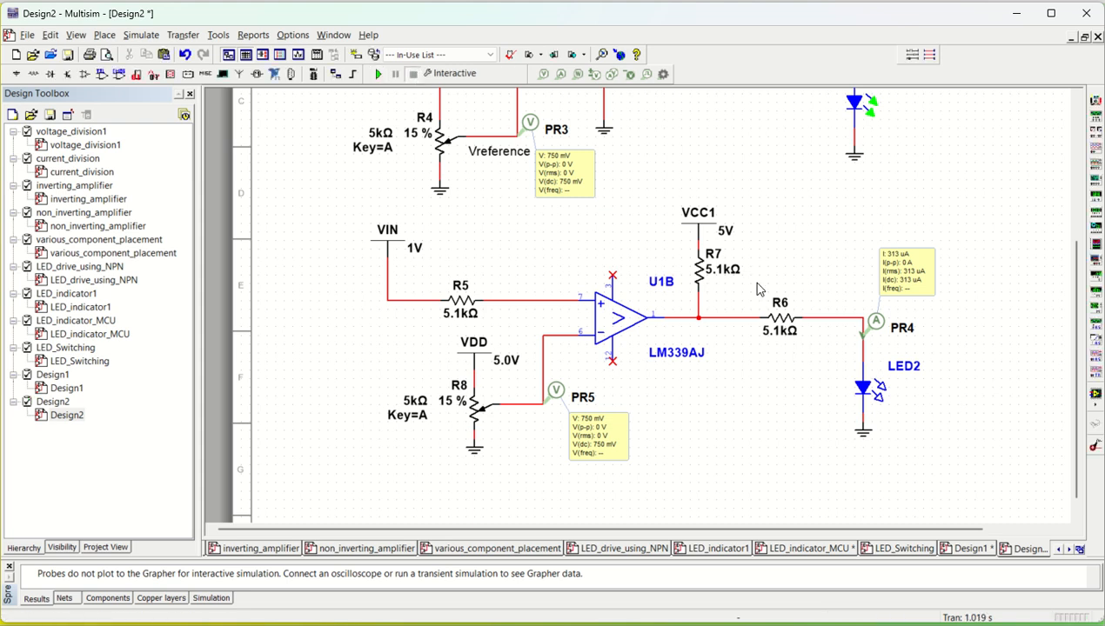
- Set resistor R6 to 100 Ω and resistor R7 to 180 Ω
double_click(781, 340)
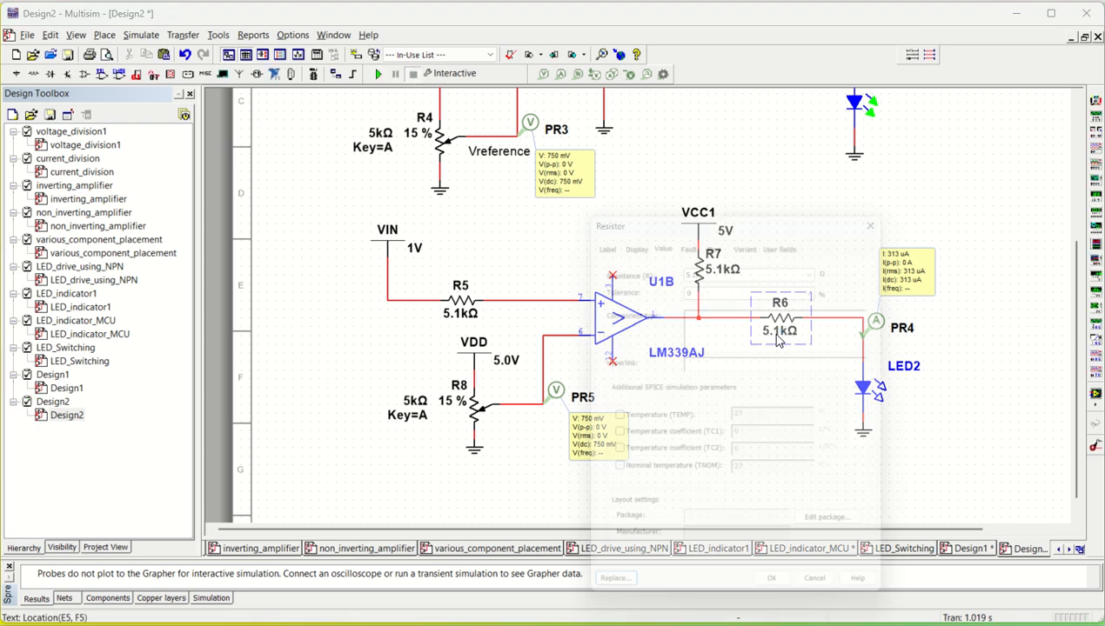
text(1)
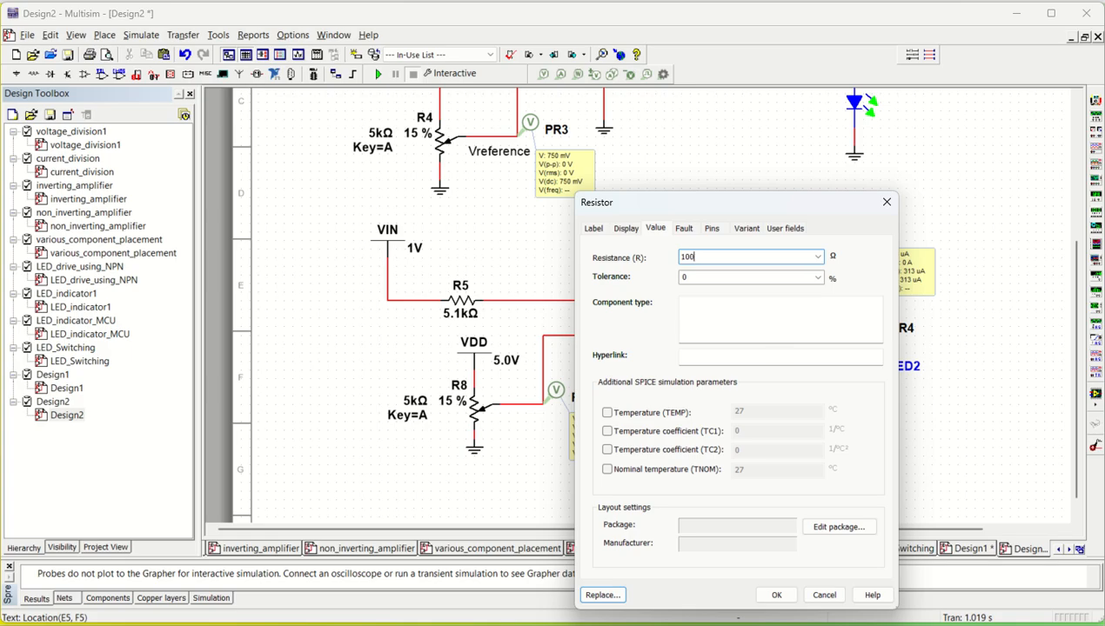
text(00)
key(Return)
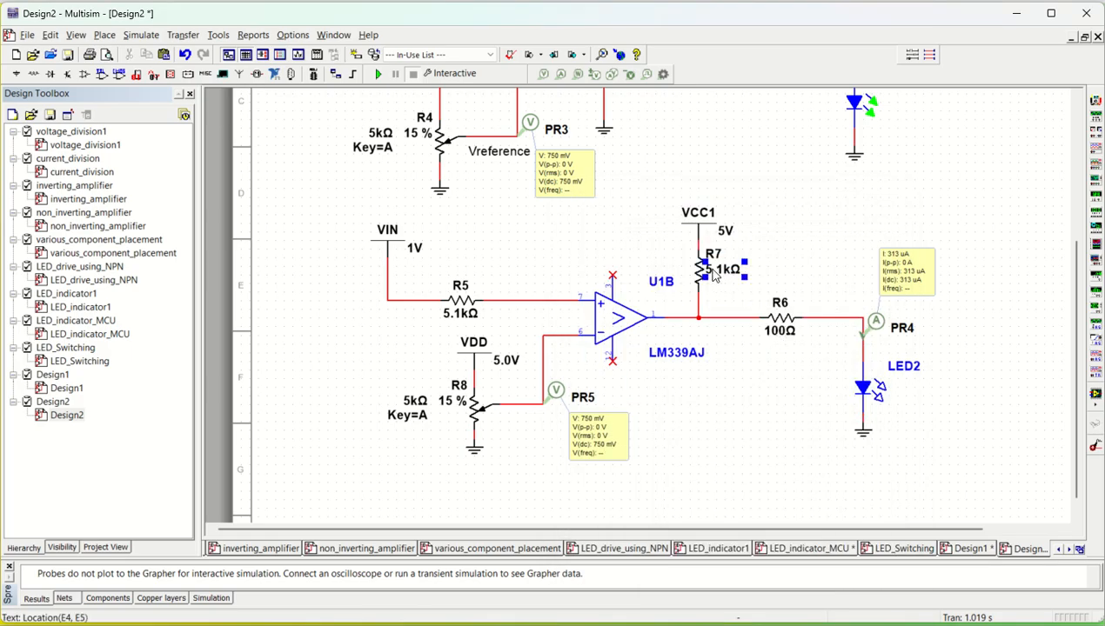
double_click(713, 275)
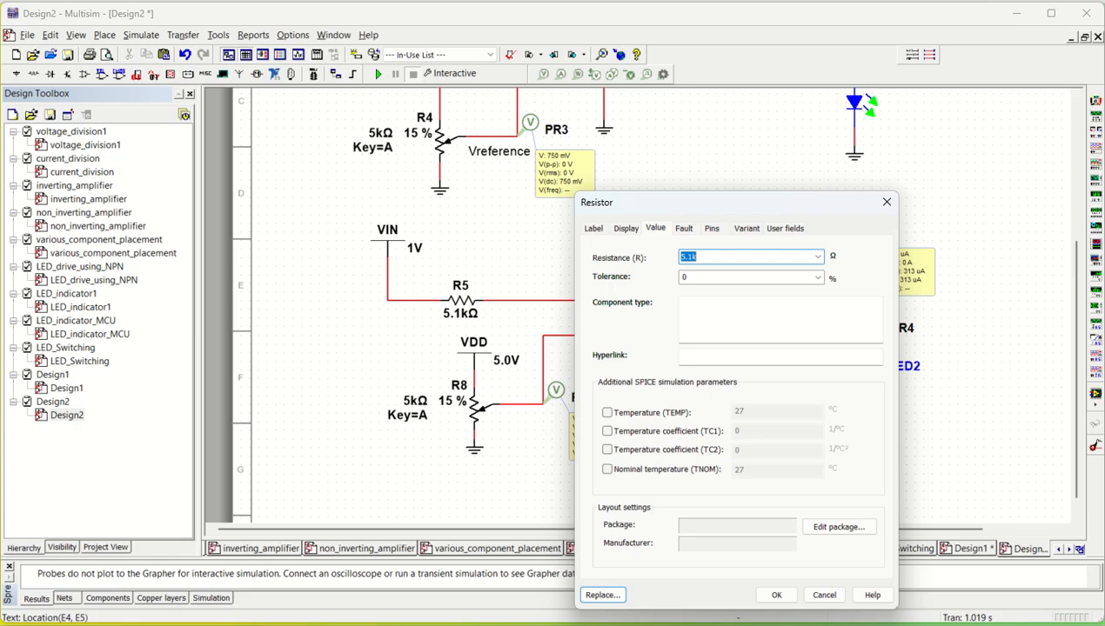
text(180)
click(777, 595)
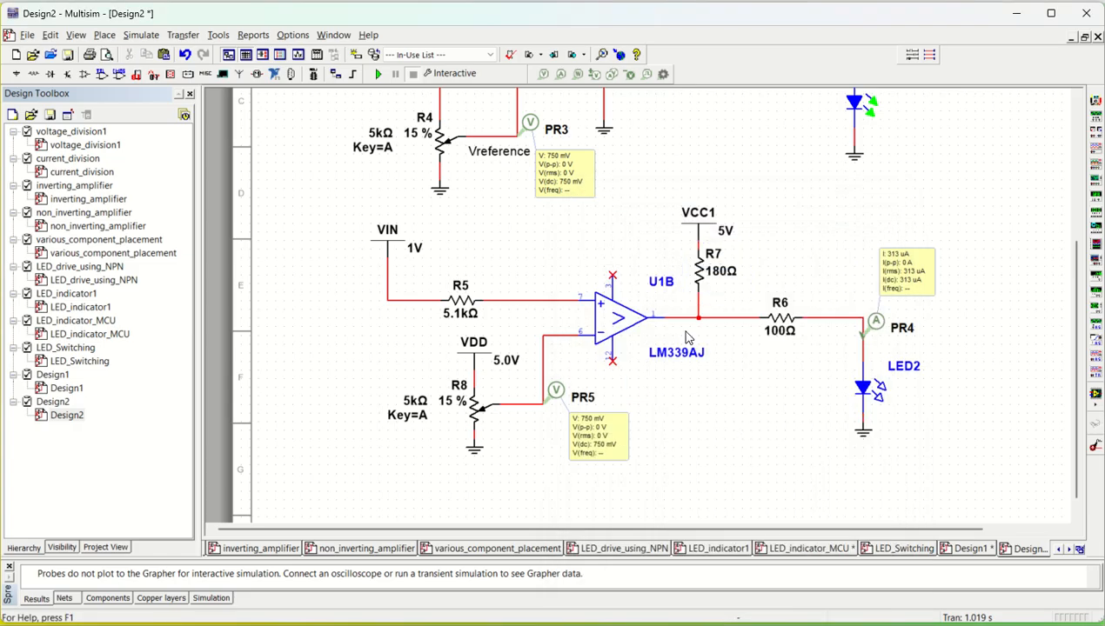
- Run the simulation, raise potentiometer R8's wiper to 55 %, and stop the simulation
click(376, 75)
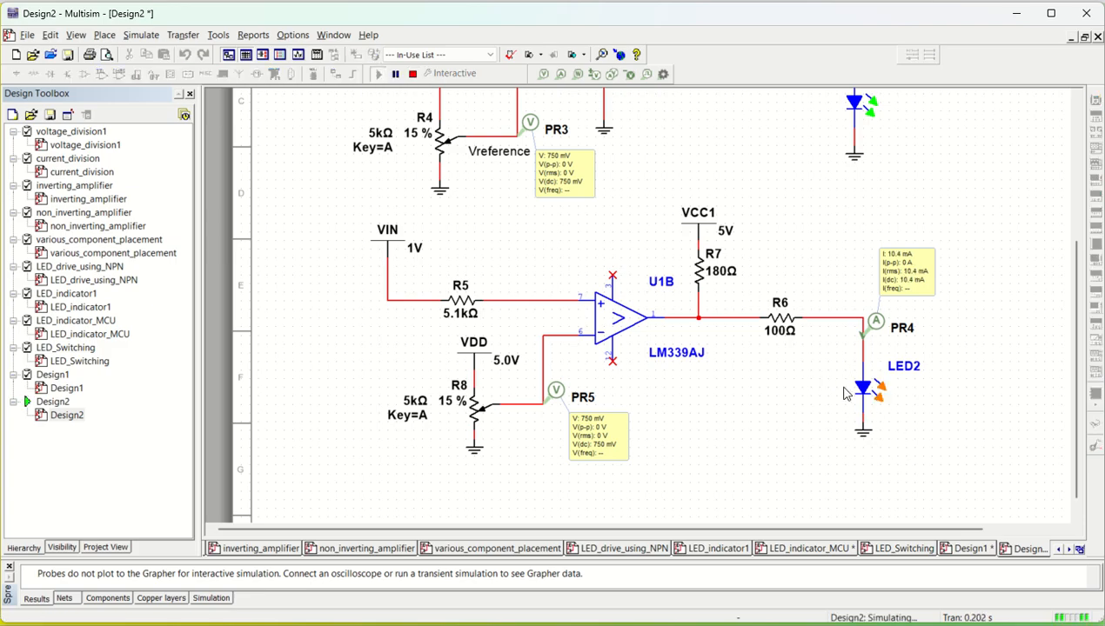
mouse_move(475, 409)
mouse_move(356, 417)
drag(349, 417, 363, 417)
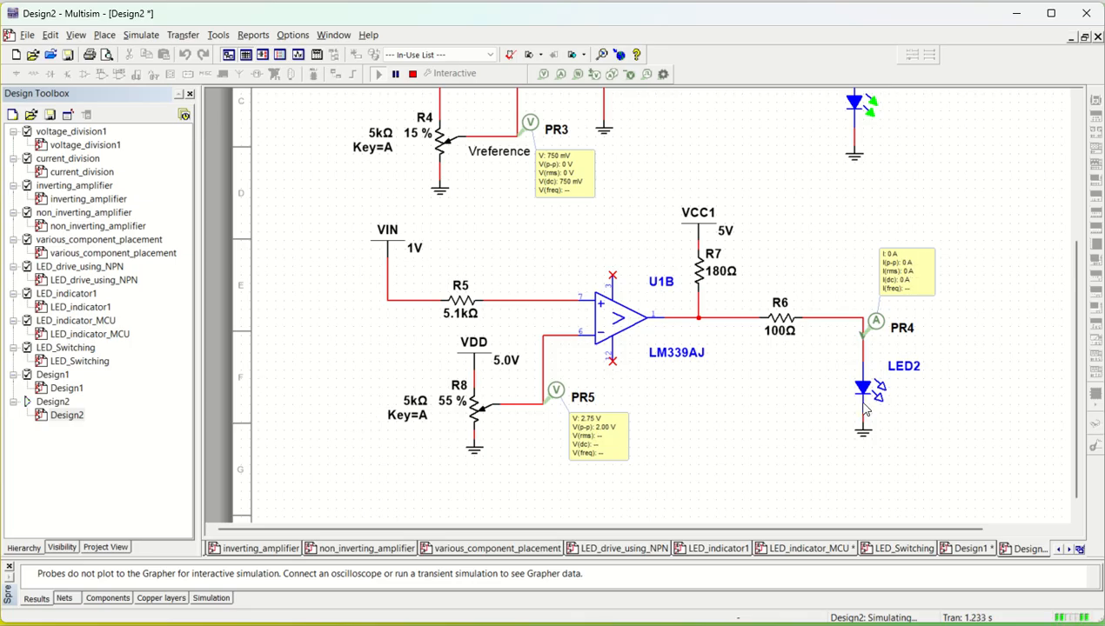
click(413, 74)
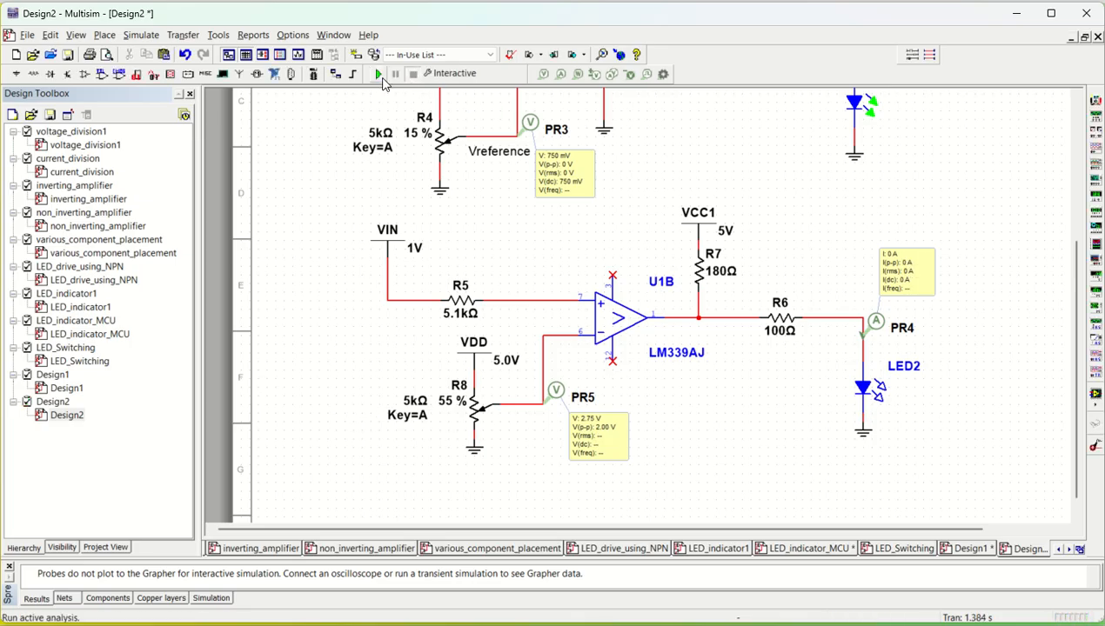
- Run the simulation again and stop it
click(379, 76)
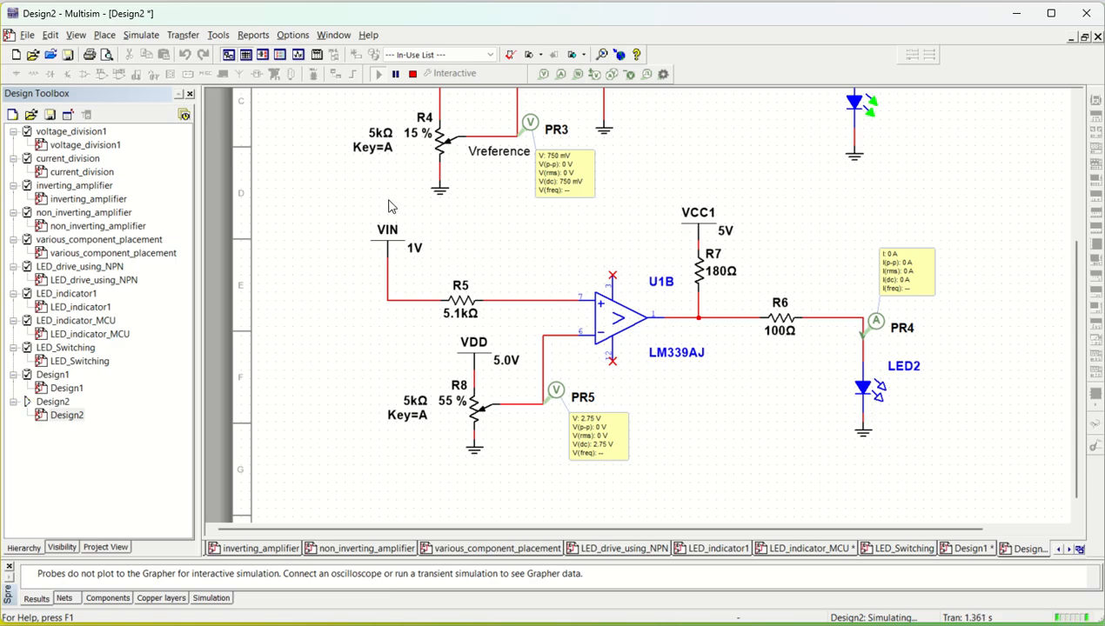
mouse_move(402, 394)
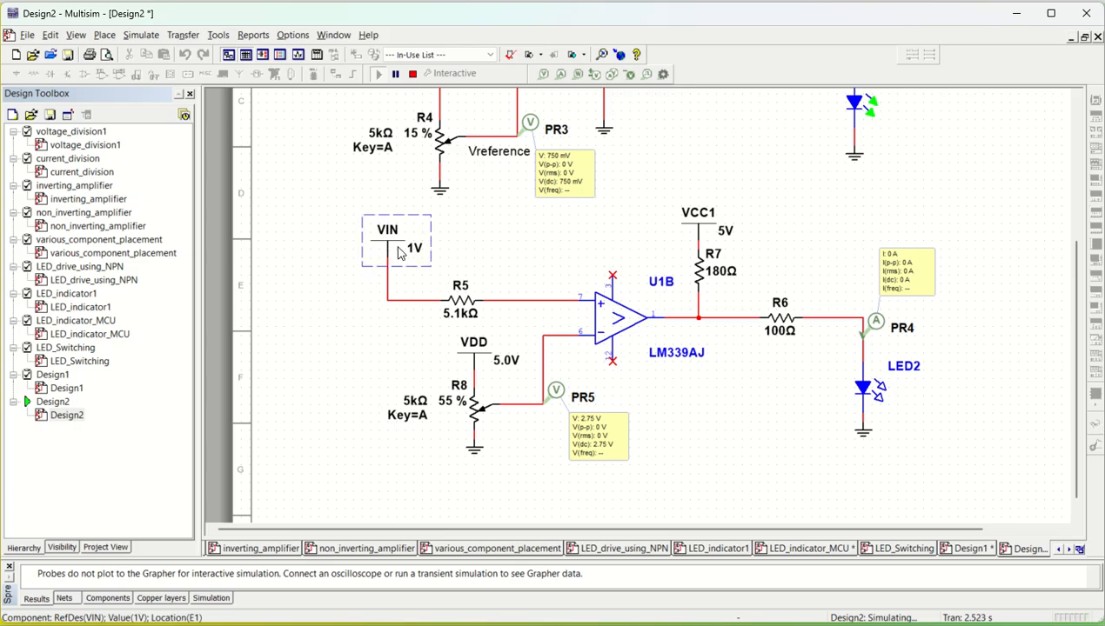
click(413, 73)
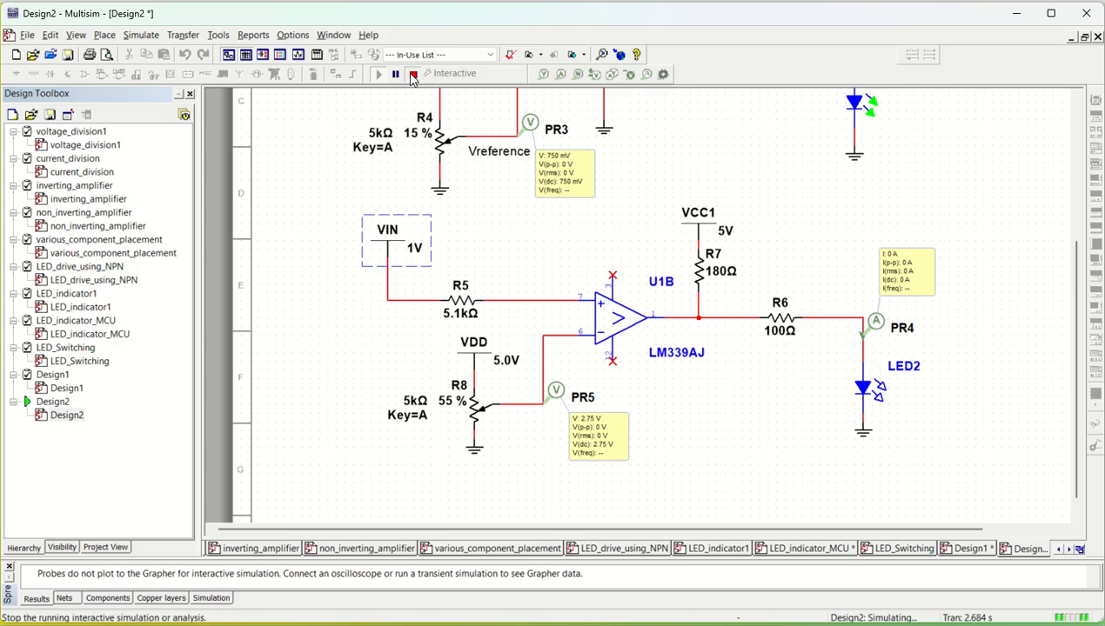
- Replace the VIN source with a PULSE_VOLTAGE signal source placed left of R5
click(394, 253)
key(Delete)
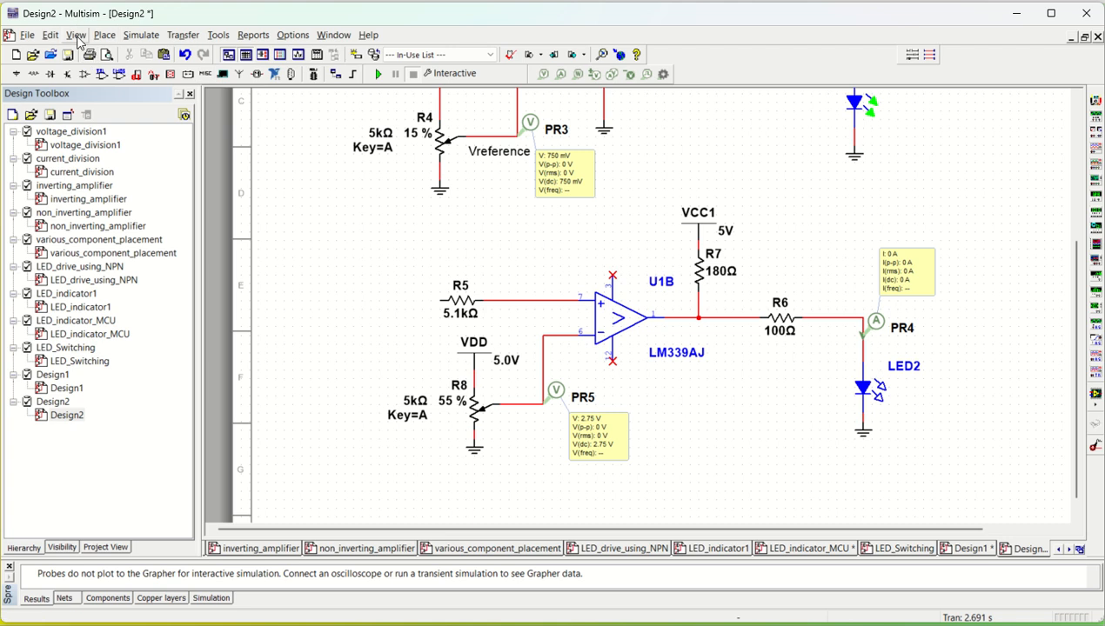
click(104, 38)
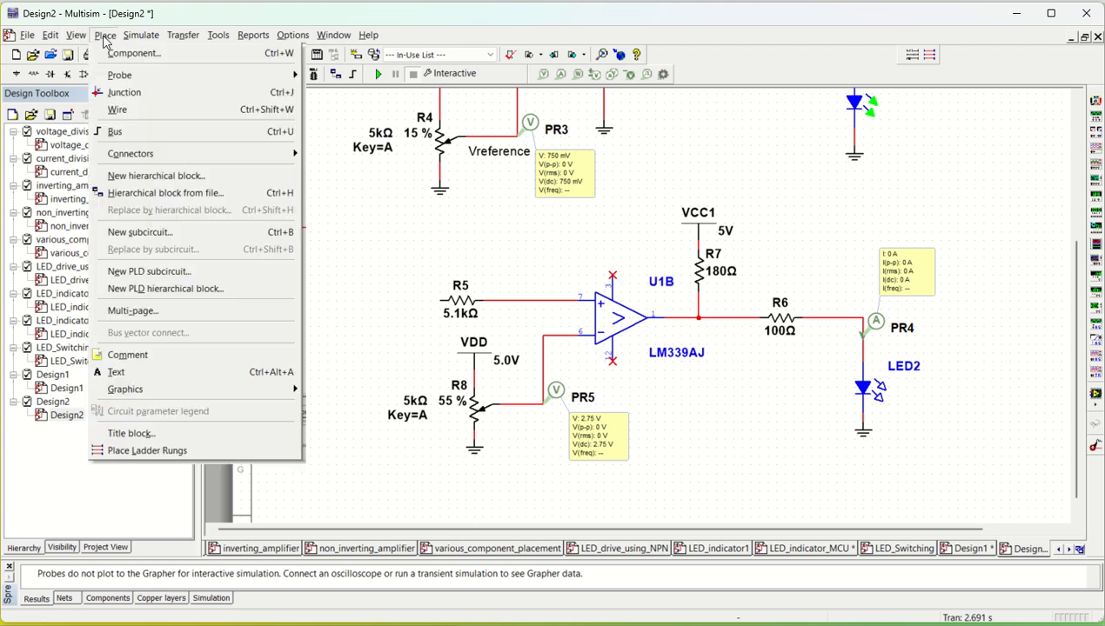
click(122, 58)
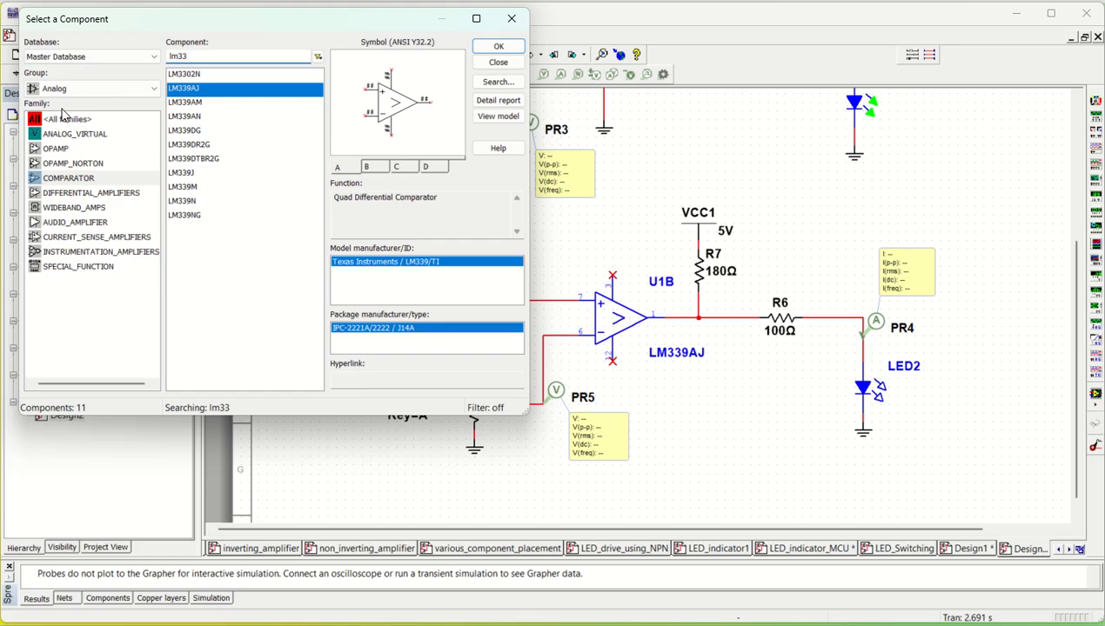
click(78, 90)
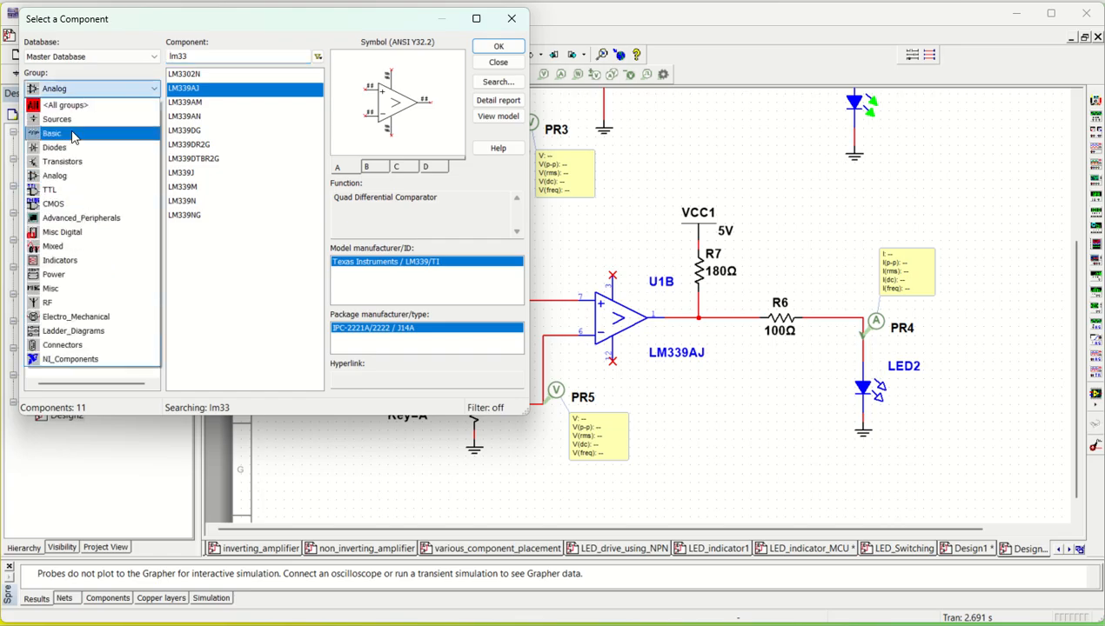
click(62, 120)
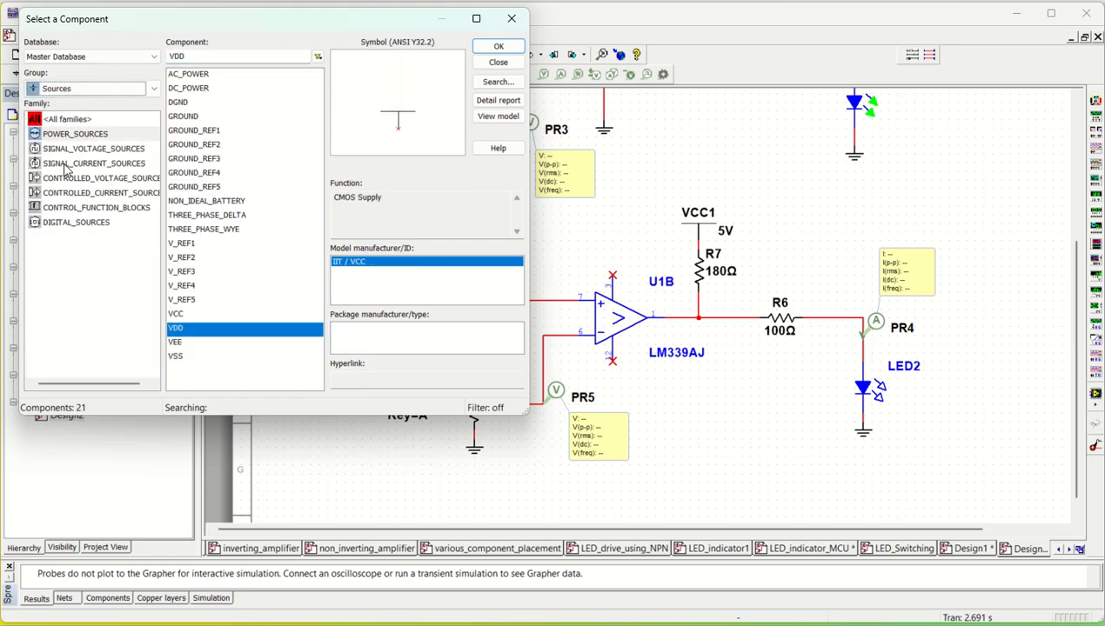
click(65, 150)
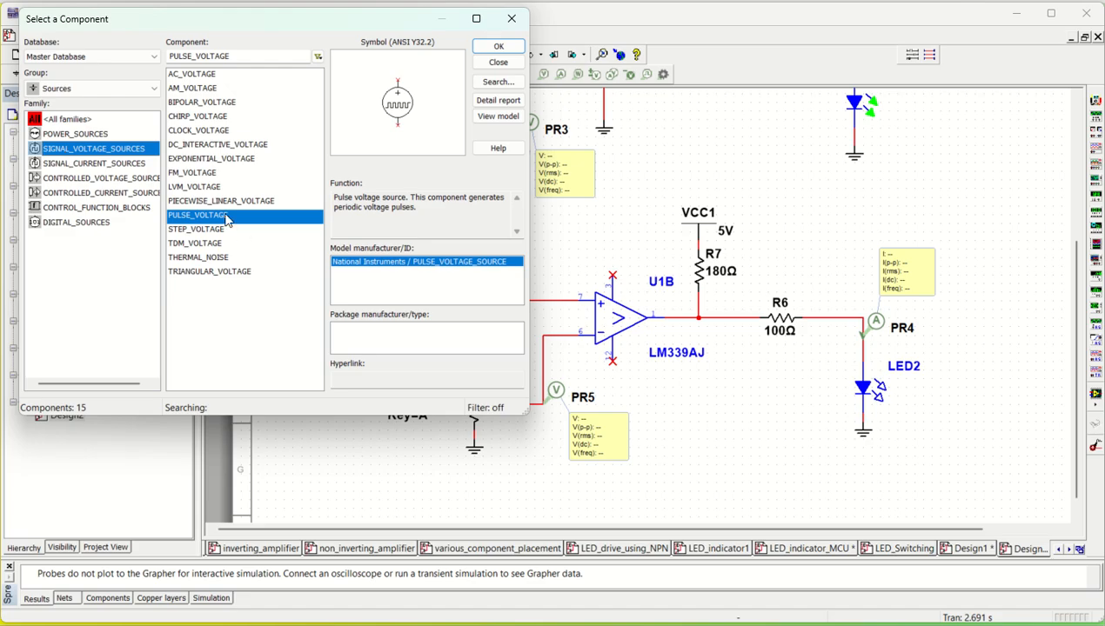
click(499, 46)
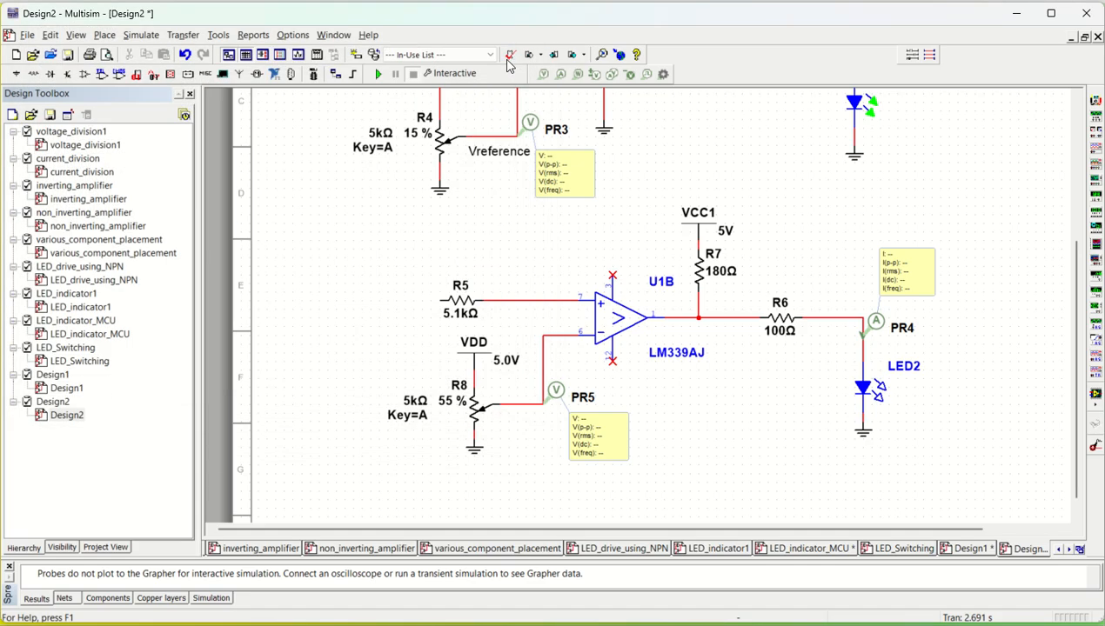
click(383, 372)
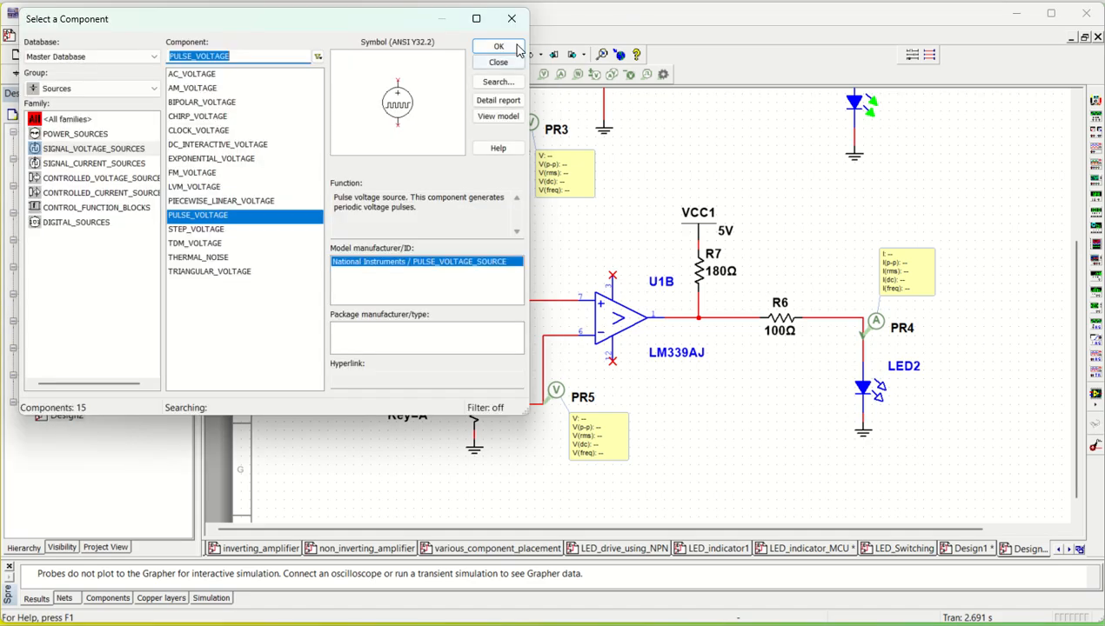
click(511, 19)
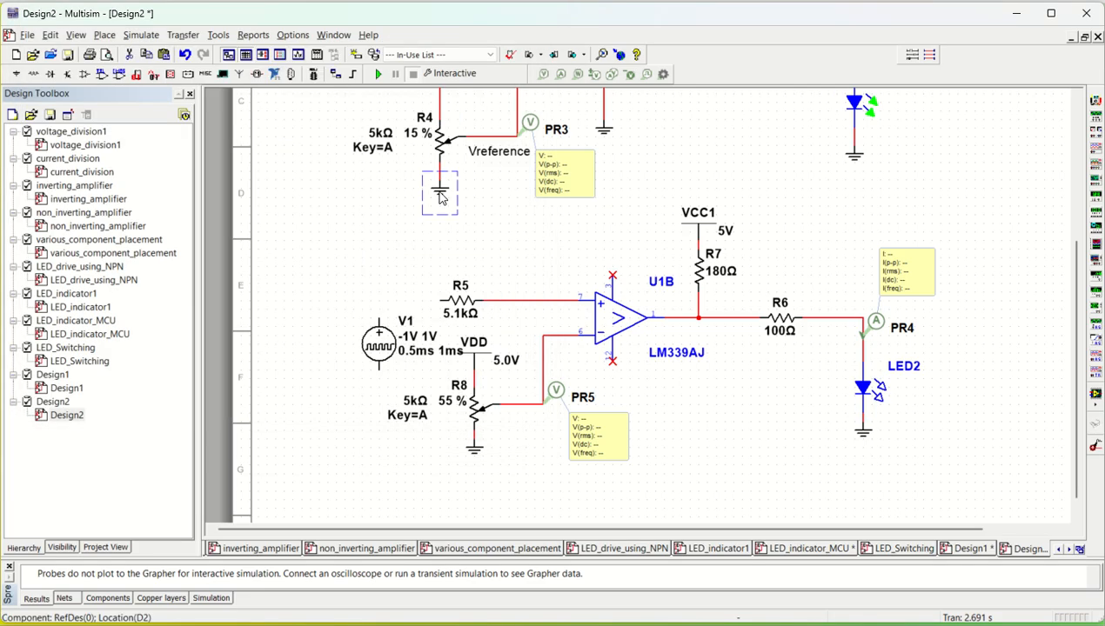
- Paste a ground below the pulse source V1 and wire V1's positive terminal to R5
click(292, 319)
key(ctrl+v)
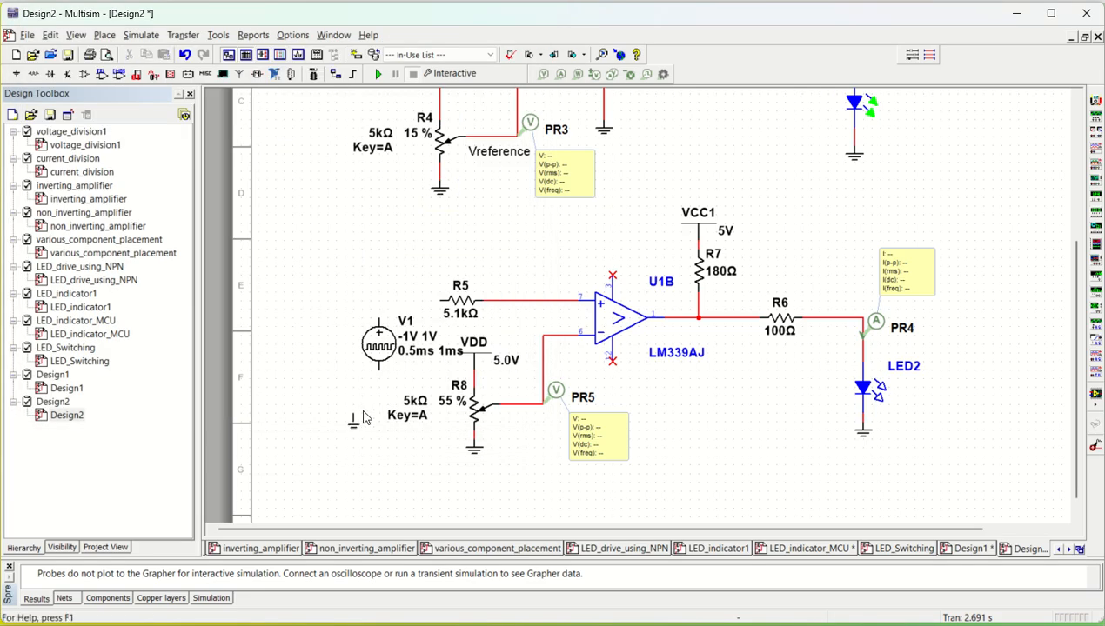
click(381, 384)
click(379, 318)
click(440, 300)
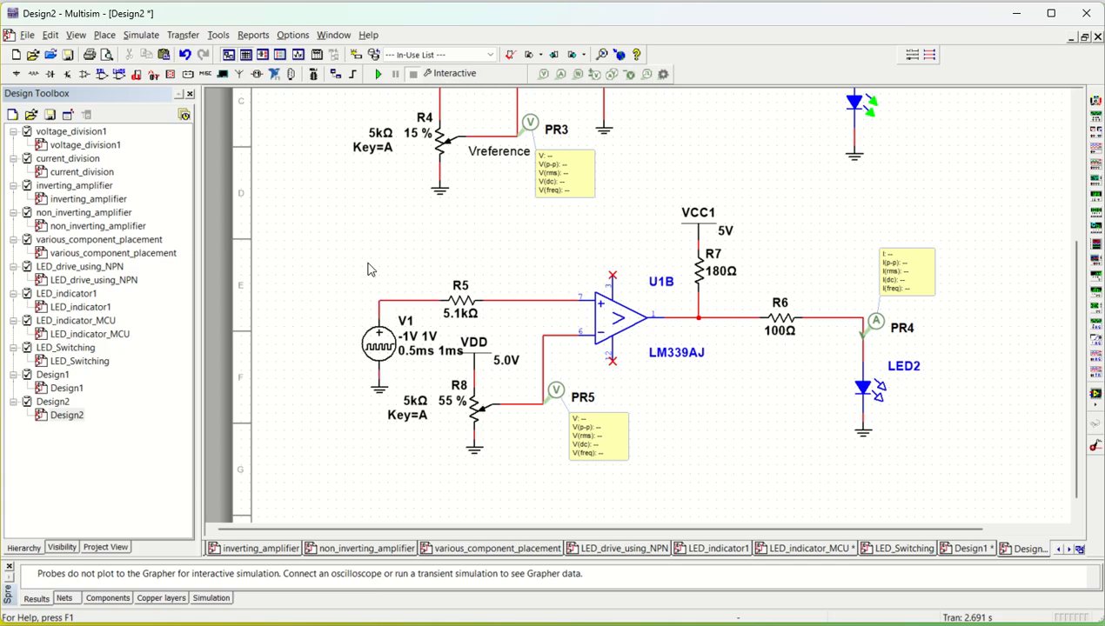
- Set V1's initial value to 0 V, pulsed value 2.2 V, pulse width 500 ms and period 1 s
mouse_move(475, 416)
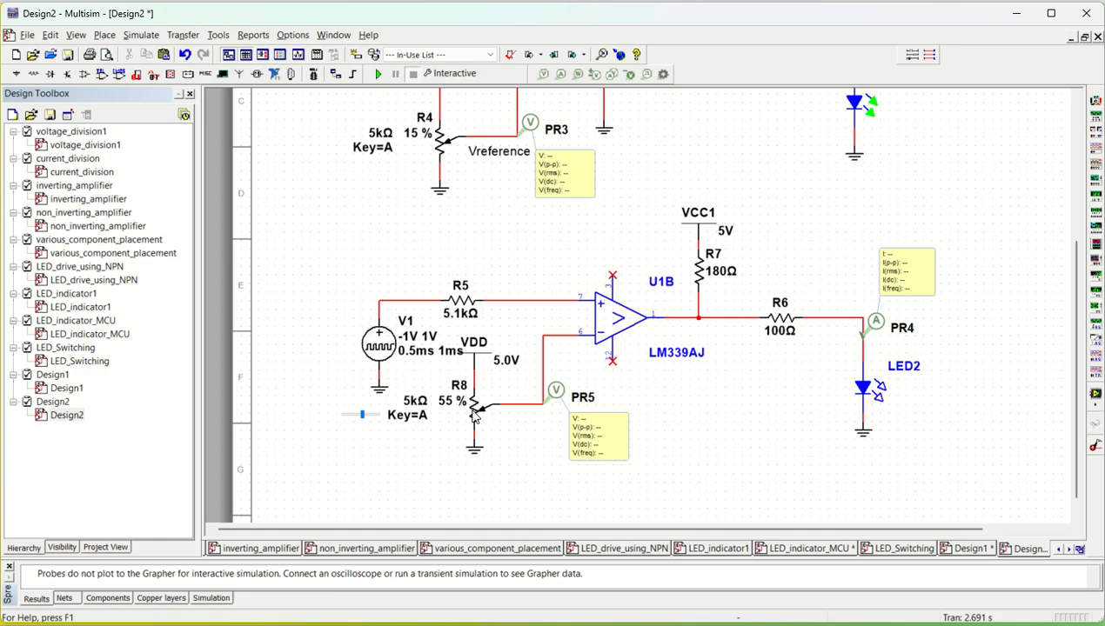
double_click(377, 350)
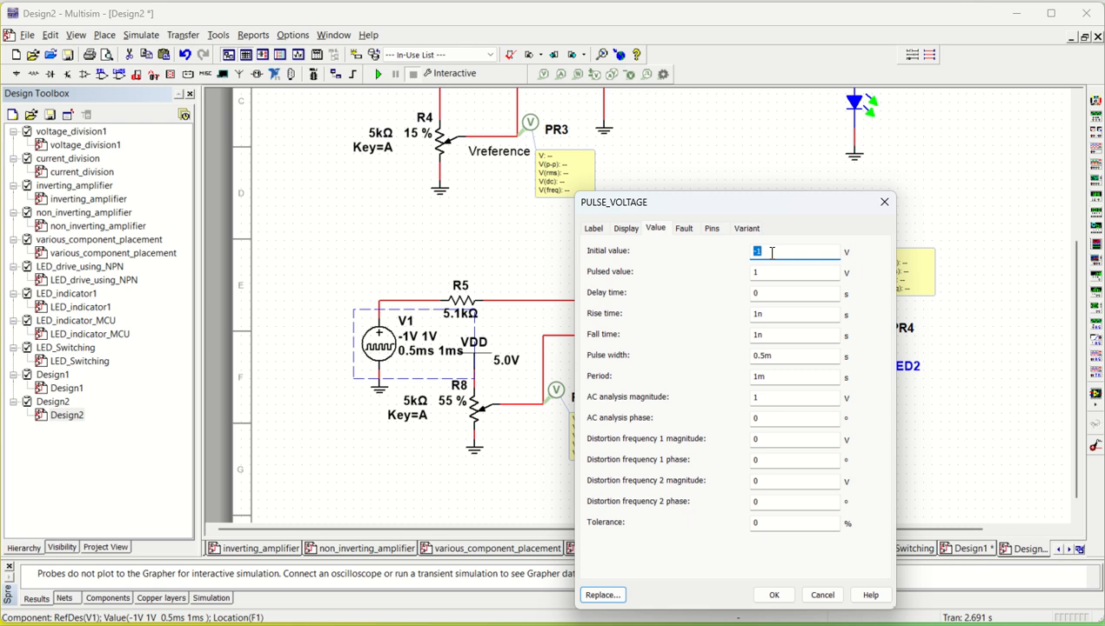
drag(770, 272, 743, 277)
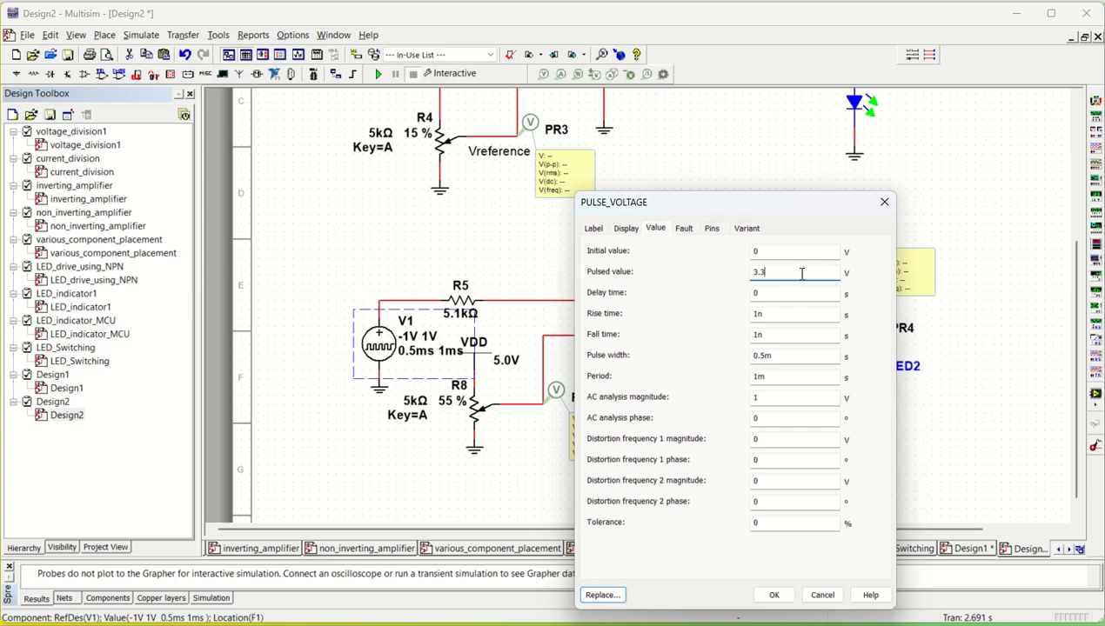
drag(771, 277, 739, 272)
text(2.2)
drag(782, 355, 744, 355)
text(500)
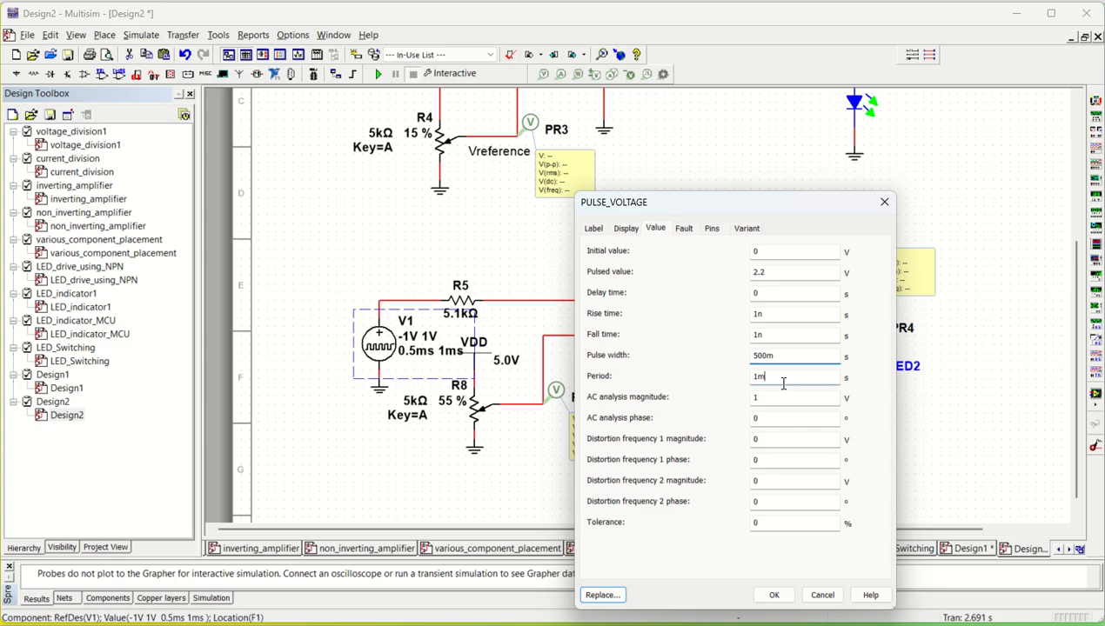
drag(783, 377, 740, 379)
text(1)
click(774, 595)
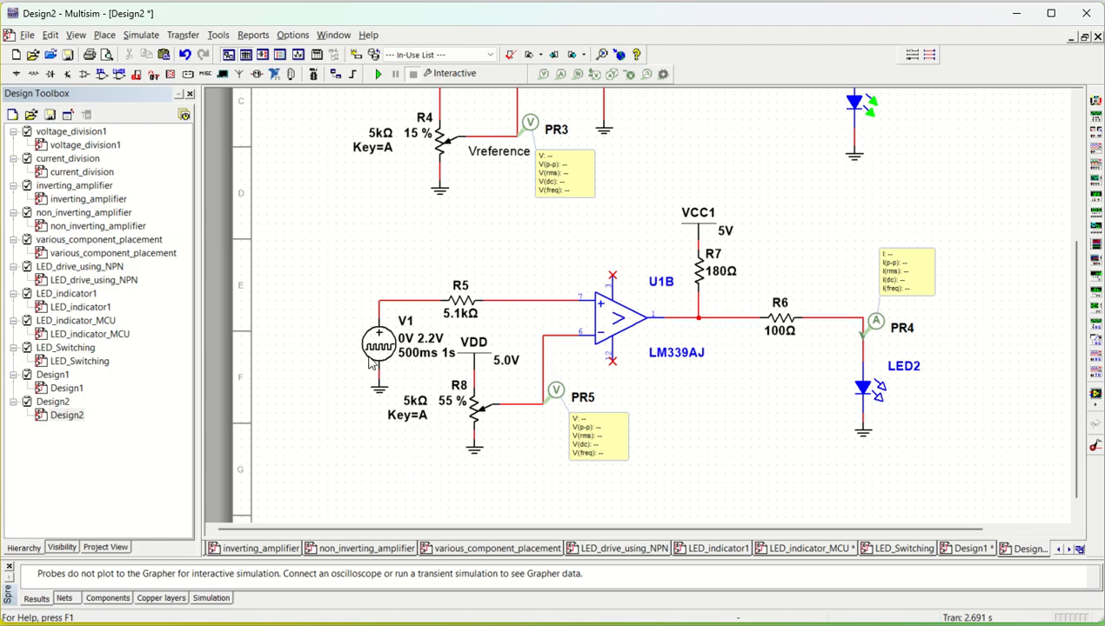
- Select V1 with its ground and move them slightly left
drag(331, 315, 400, 404)
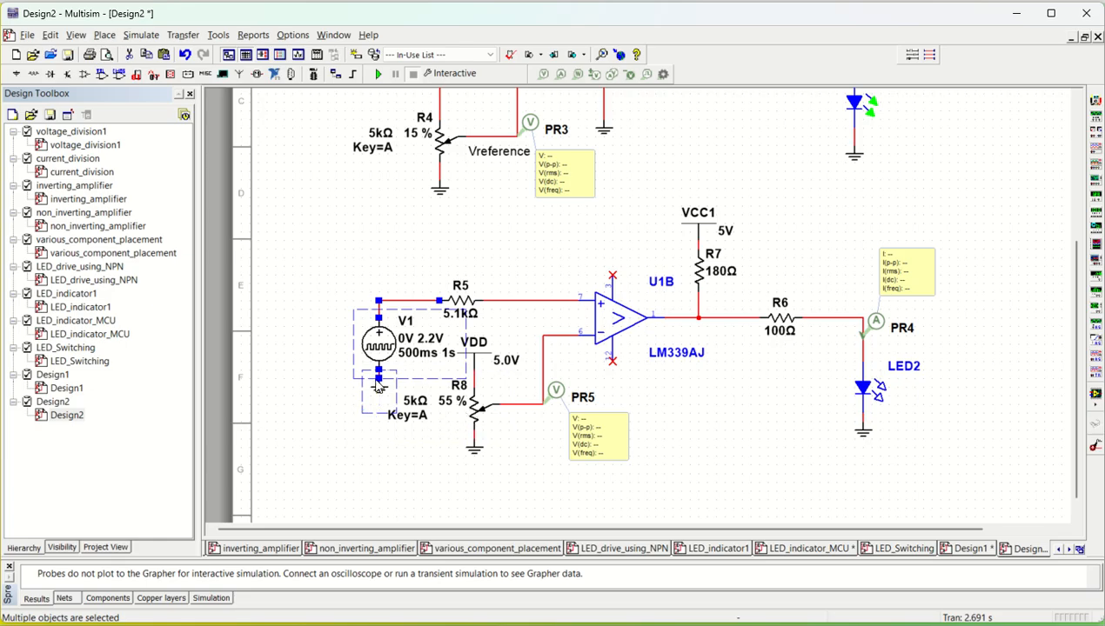
drag(381, 341, 338, 342)
click(348, 453)
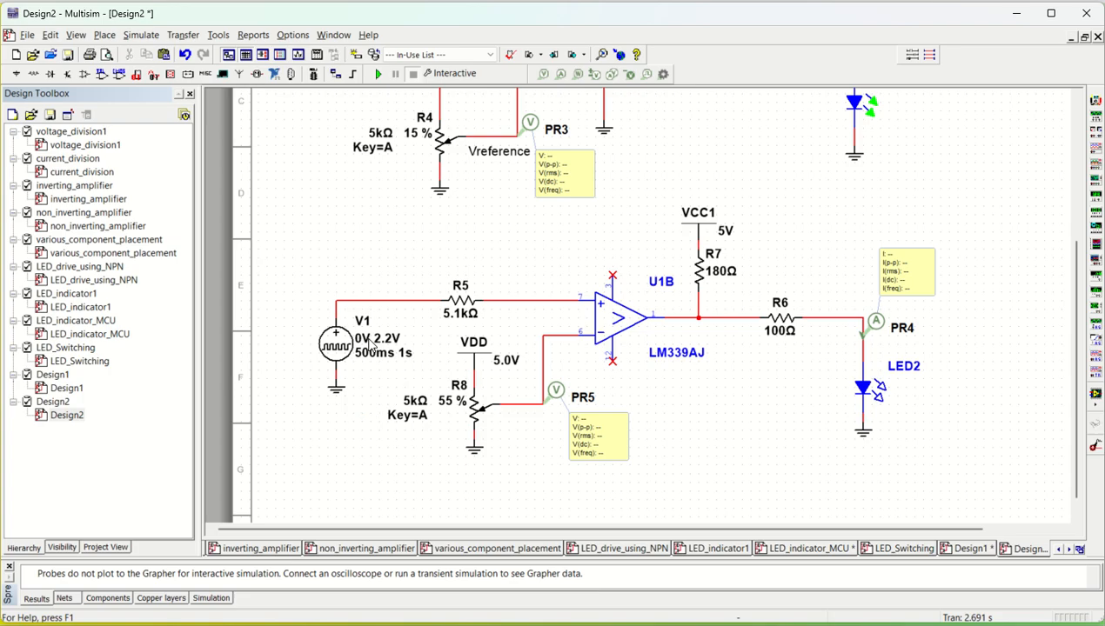
- Set potentiometer R8's wiper to 25 % and run the simulation
mouse_move(450, 430)
drag(363, 421, 354, 423)
mouse_move(443, 434)
click(380, 75)
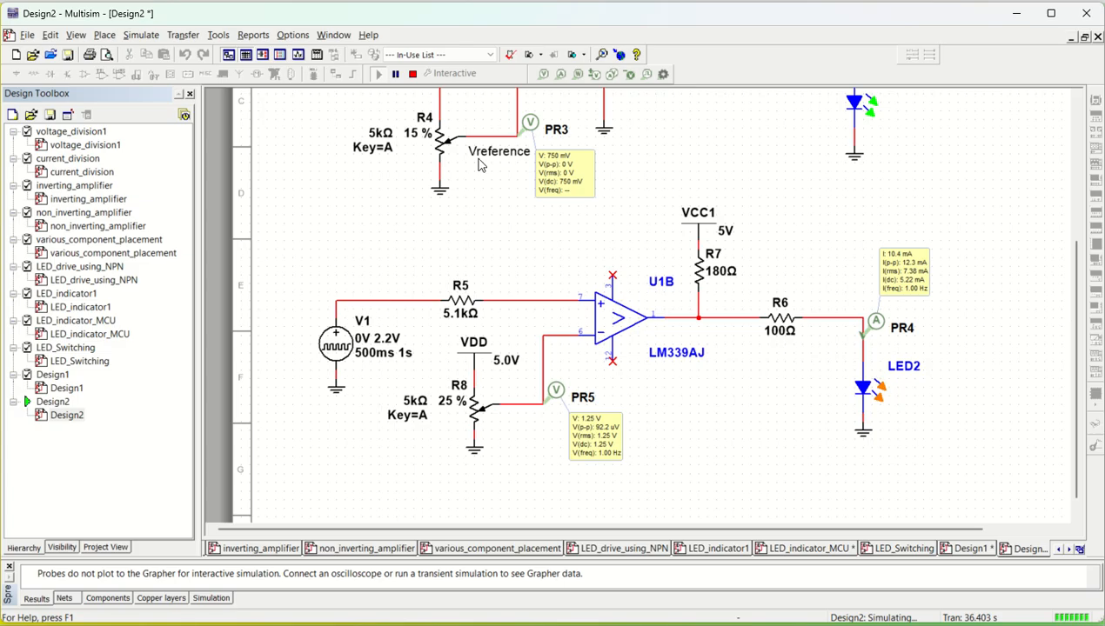
- Place a voltage probe on the V1–R5 wire and stop the simulation
click(544, 74)
click(369, 313)
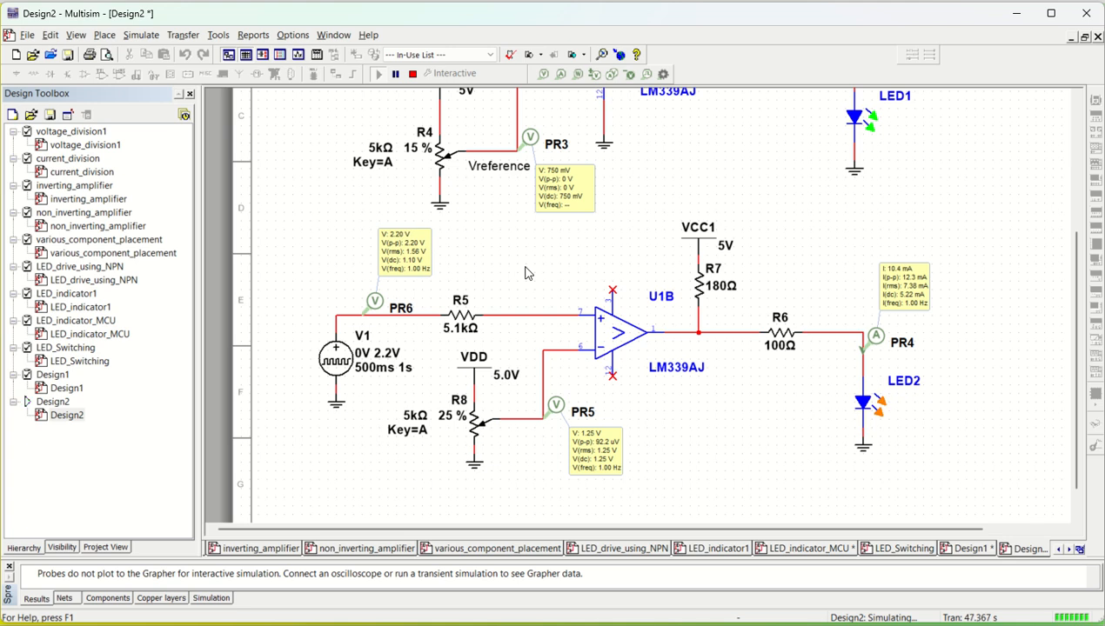
click(412, 74)
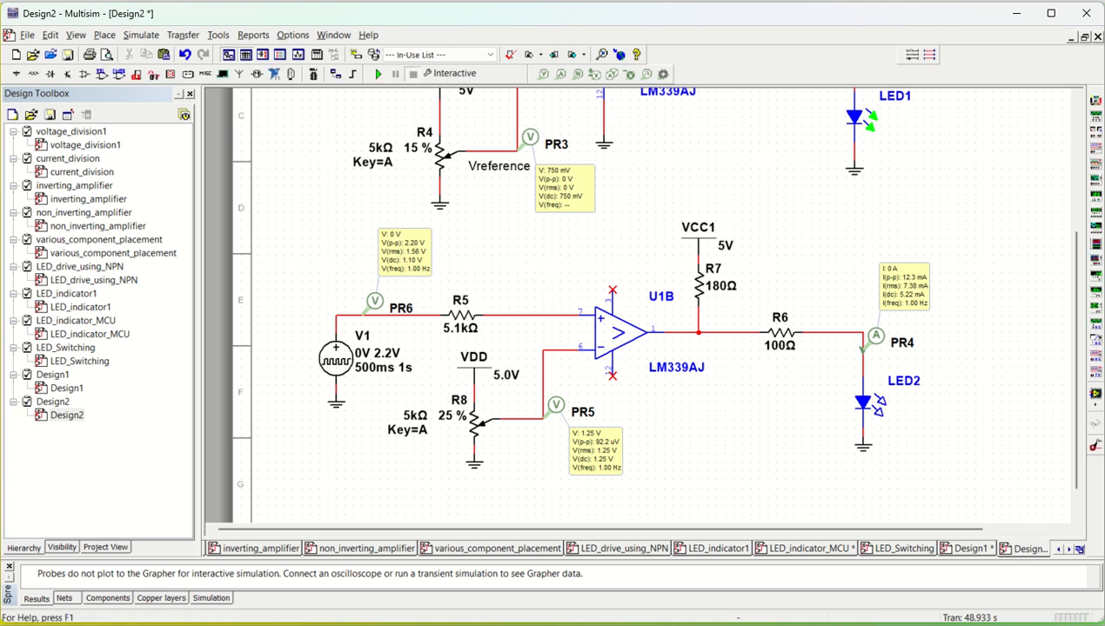
- Set up a Transient analysis with an end time of 2 s and save the analysis settings
click(146, 39)
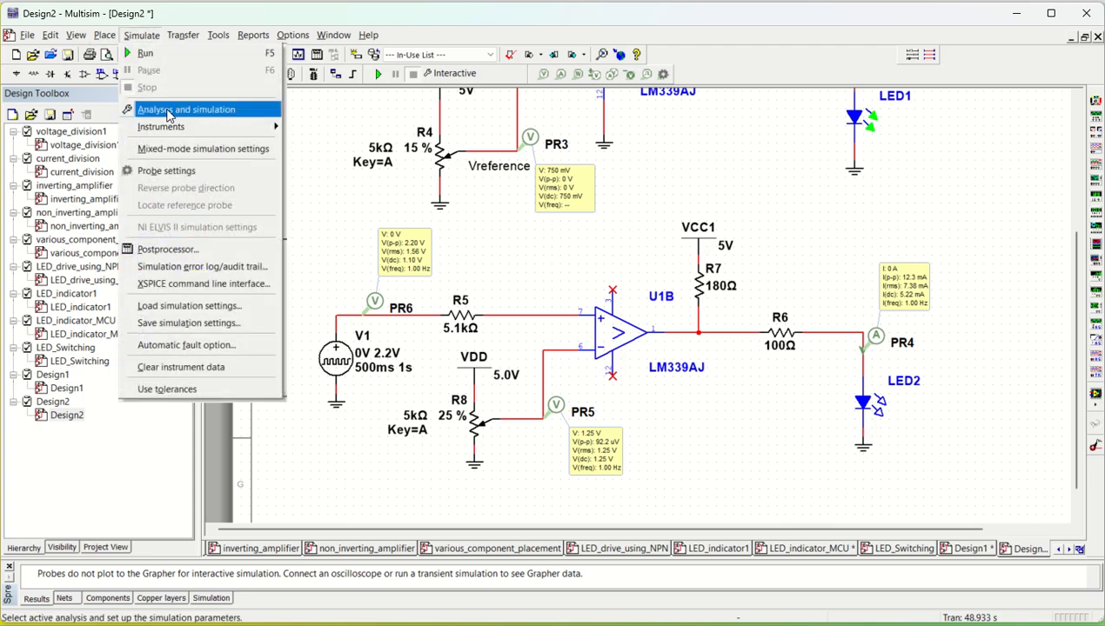
click(167, 112)
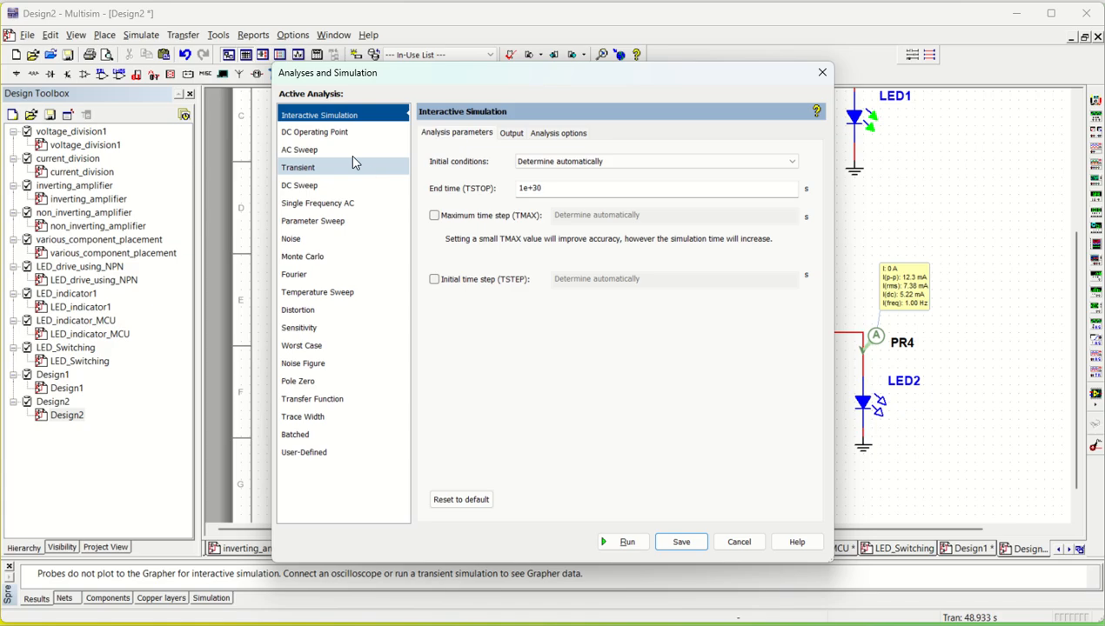
click(307, 168)
drag(555, 224, 492, 218)
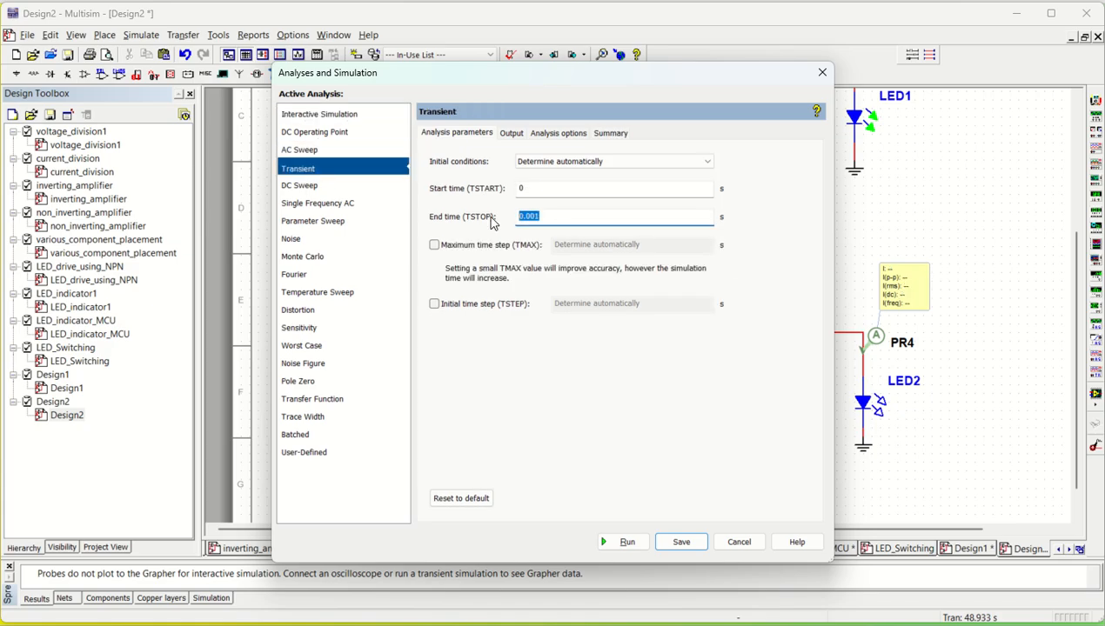
text(1)
click(667, 542)
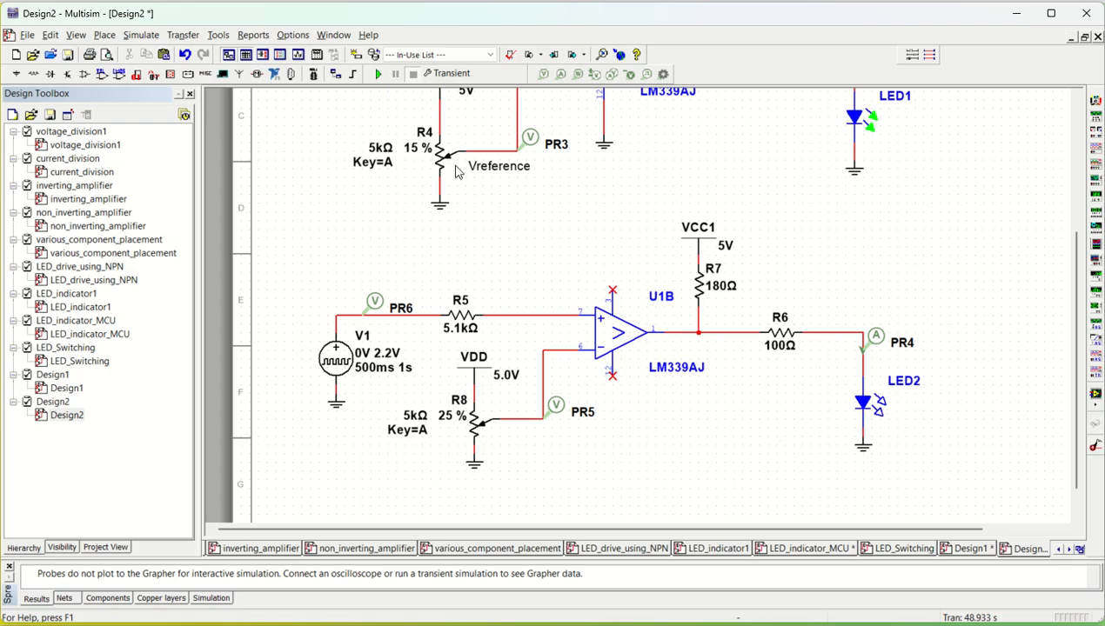
- Run the transient simulation and hide the I(PR1), I(PR4), V(PR2) and V(PR3) traces in the Grapher
click(379, 75)
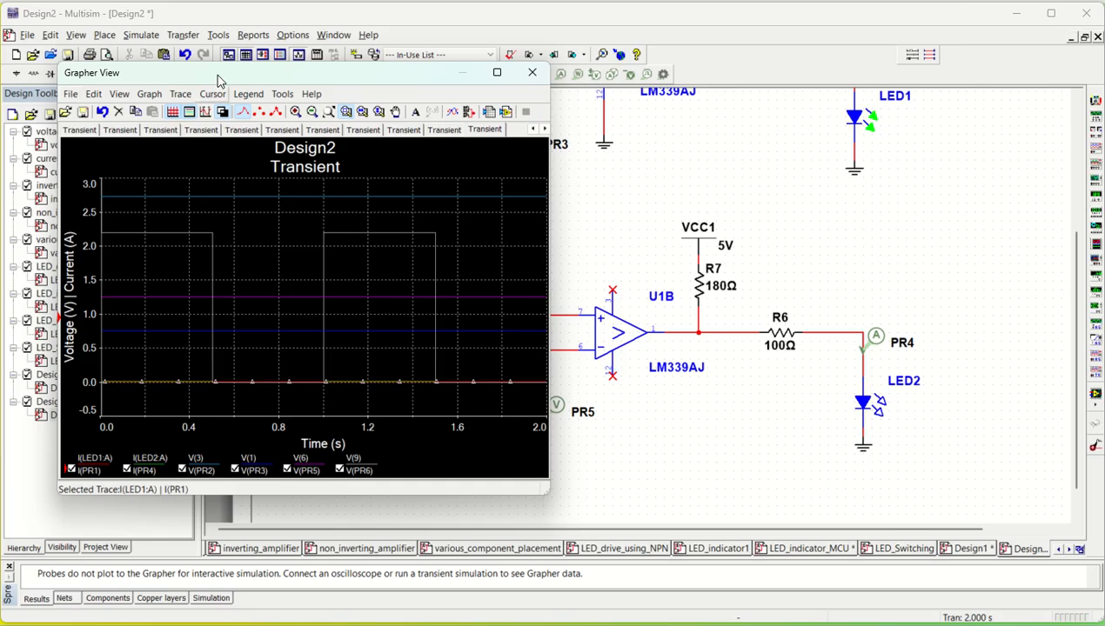
drag(218, 77, 687, 87)
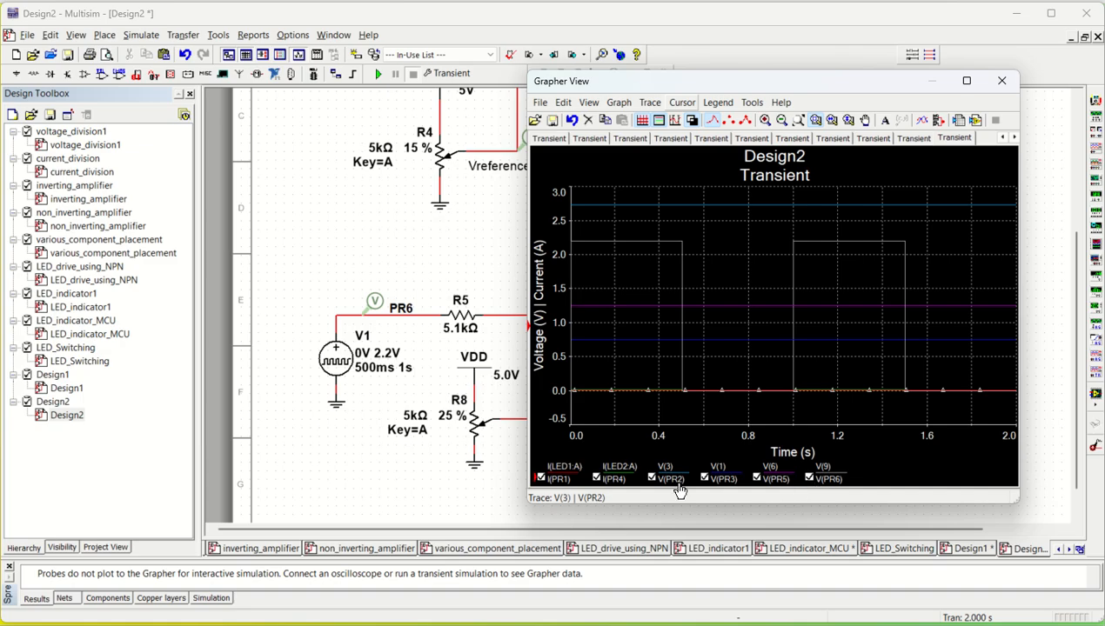
click(541, 481)
drag(675, 91, 750, 84)
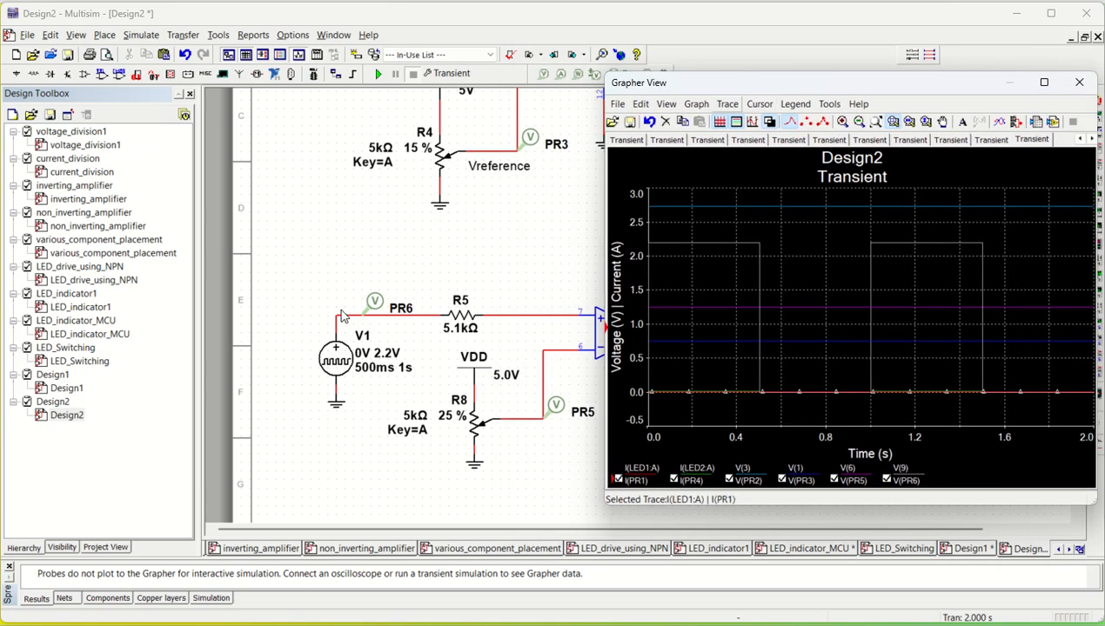
click(618, 480)
click(674, 480)
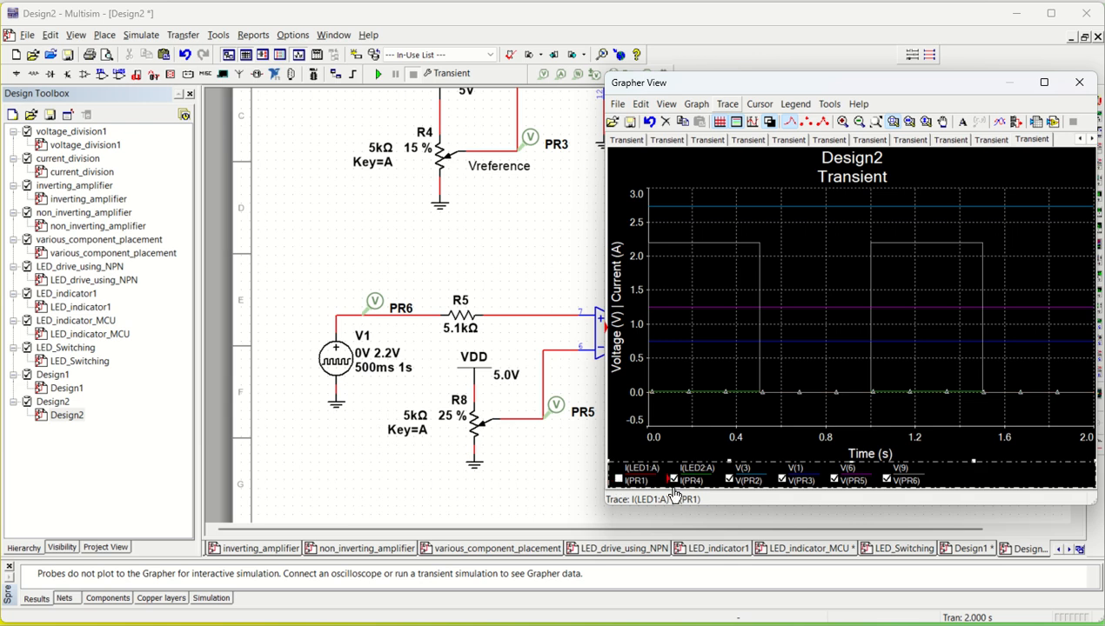
click(729, 480)
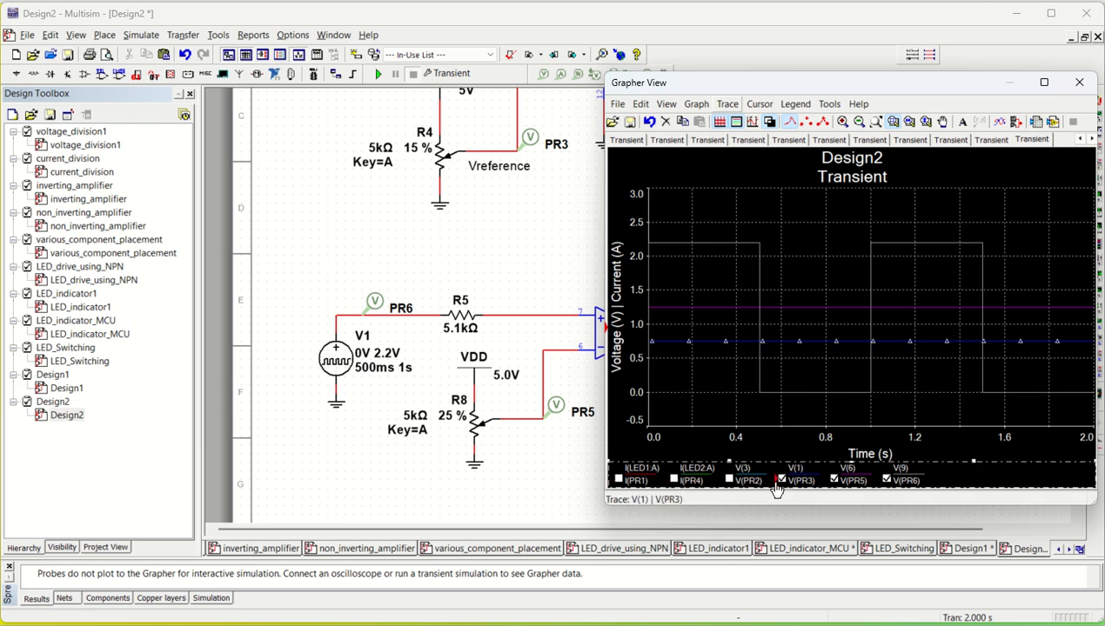
click(782, 479)
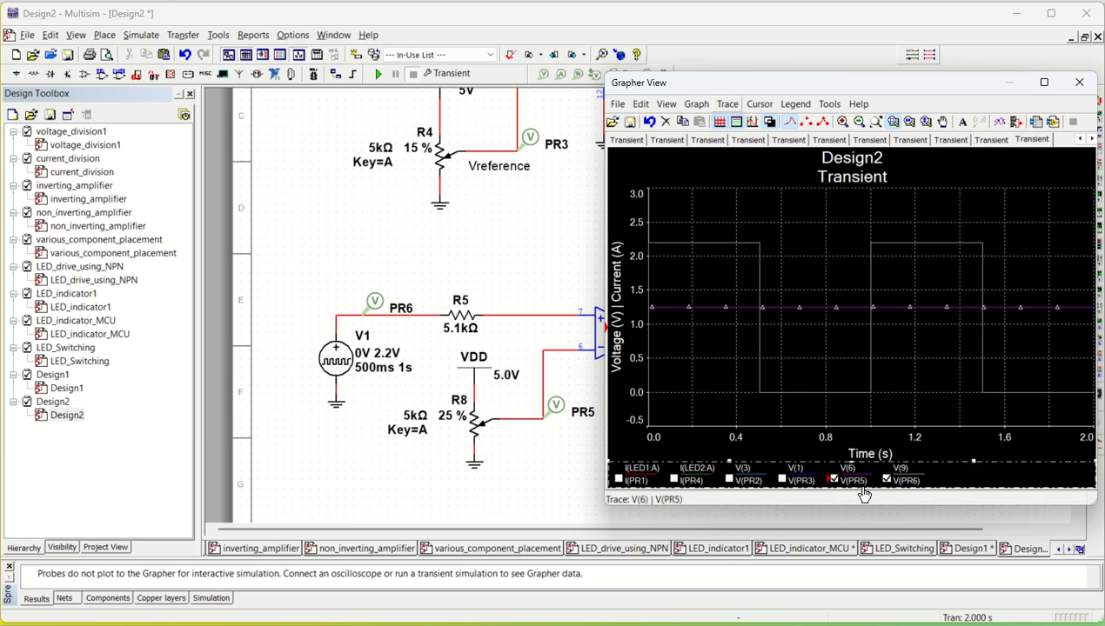
- Select the V(PR5) trace and increase its trace width
click(790, 314)
click(781, 310)
click(729, 104)
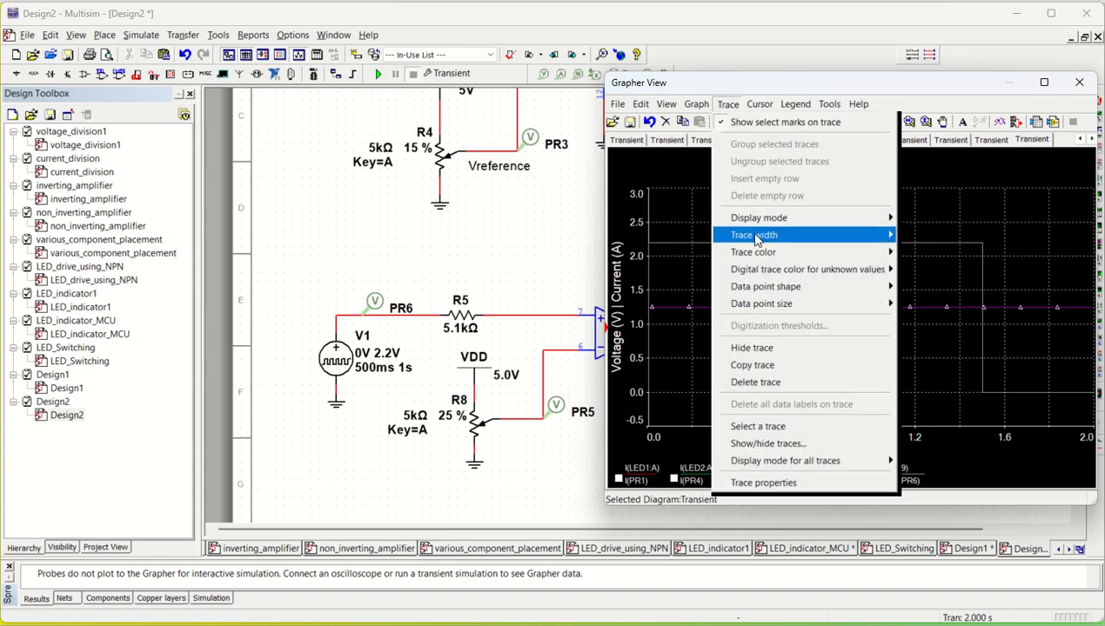
mouse_move(755, 236)
click(916, 290)
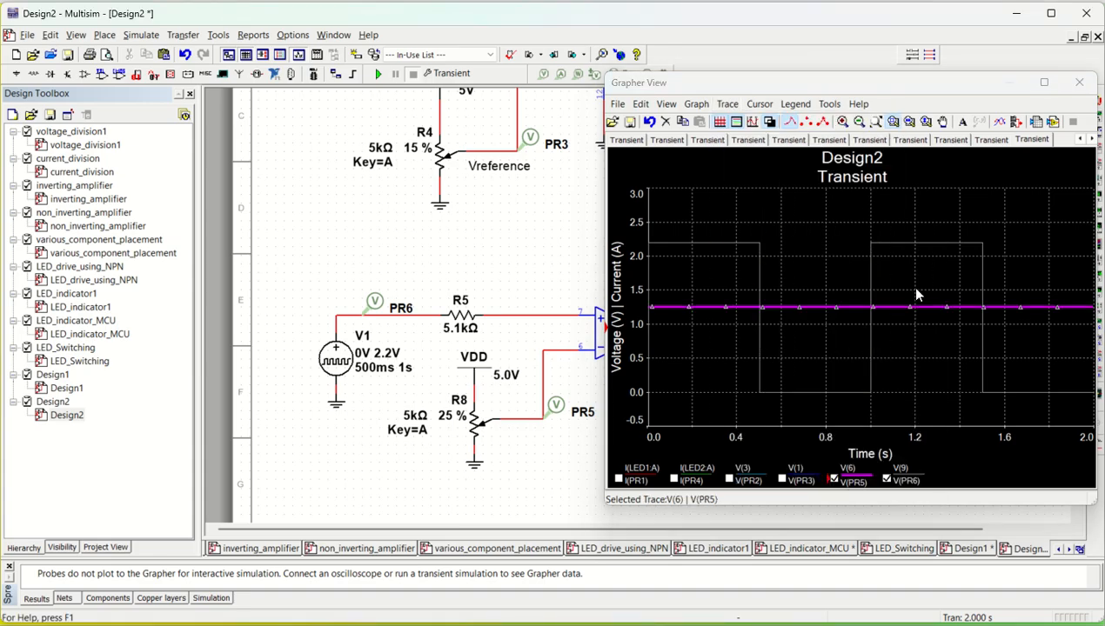
- Select the V(PR6) trace and increase its trace width
click(704, 244)
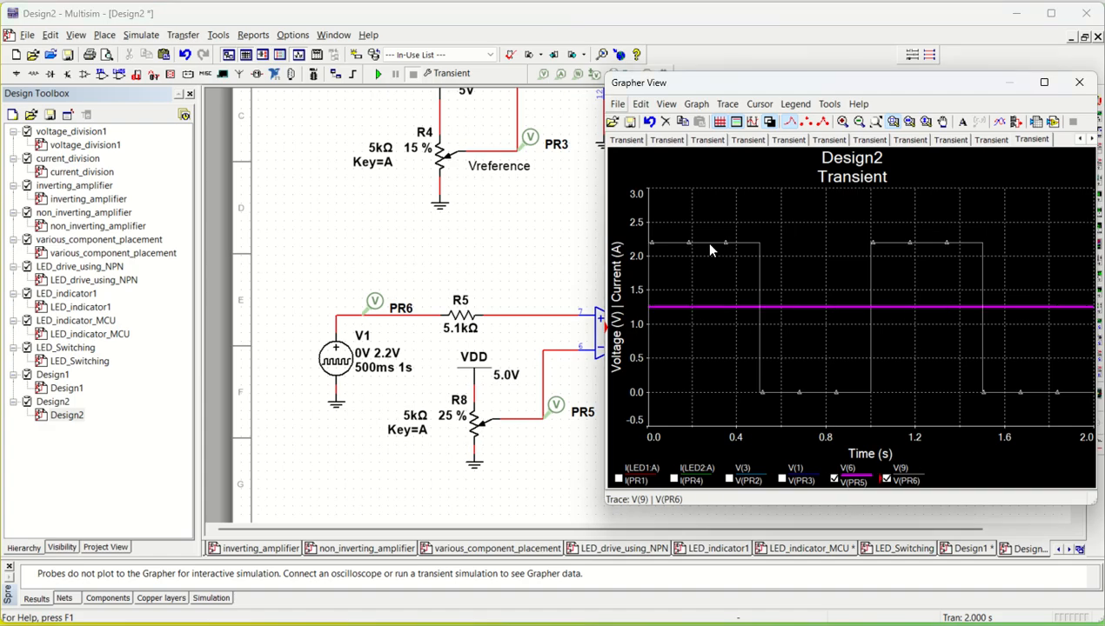
click(729, 104)
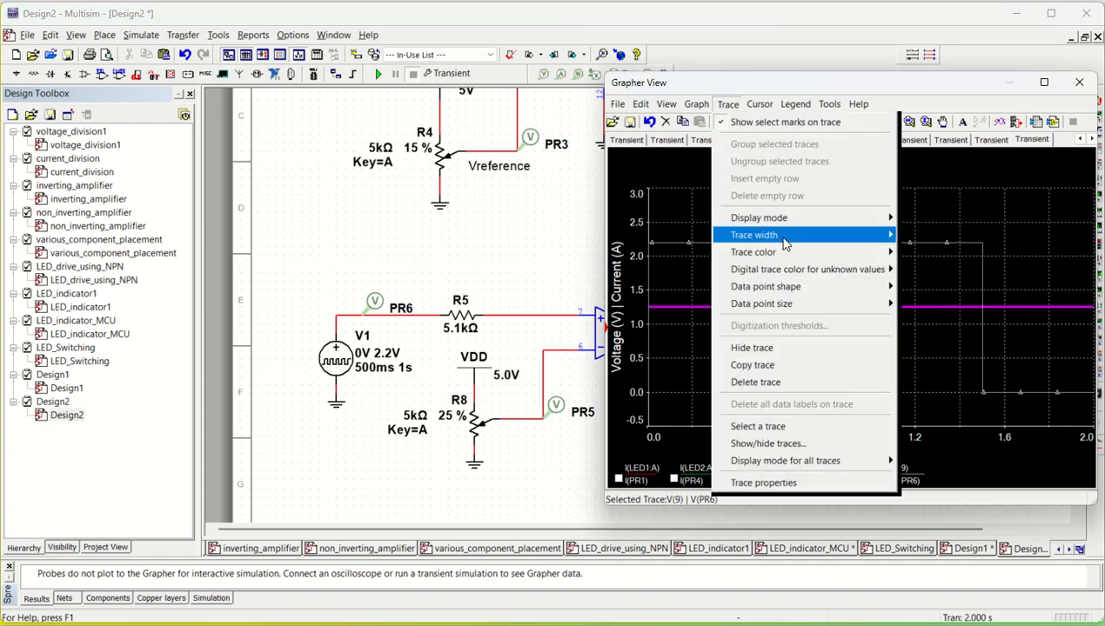
mouse_move(783, 244)
click(916, 293)
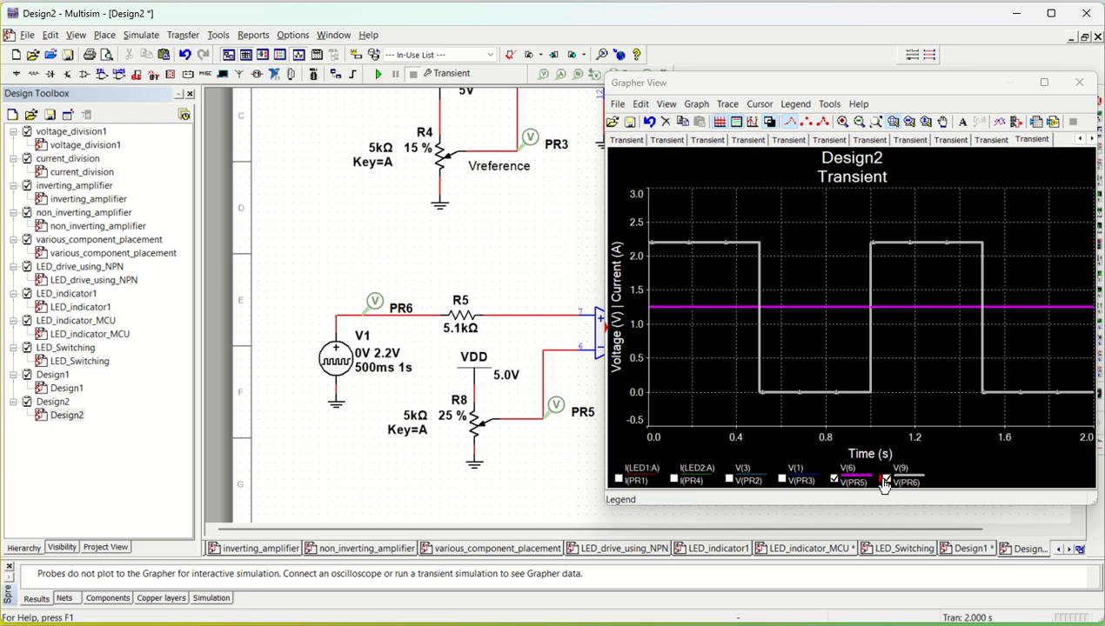
- Close the Grapher window
click(676, 247)
click(675, 310)
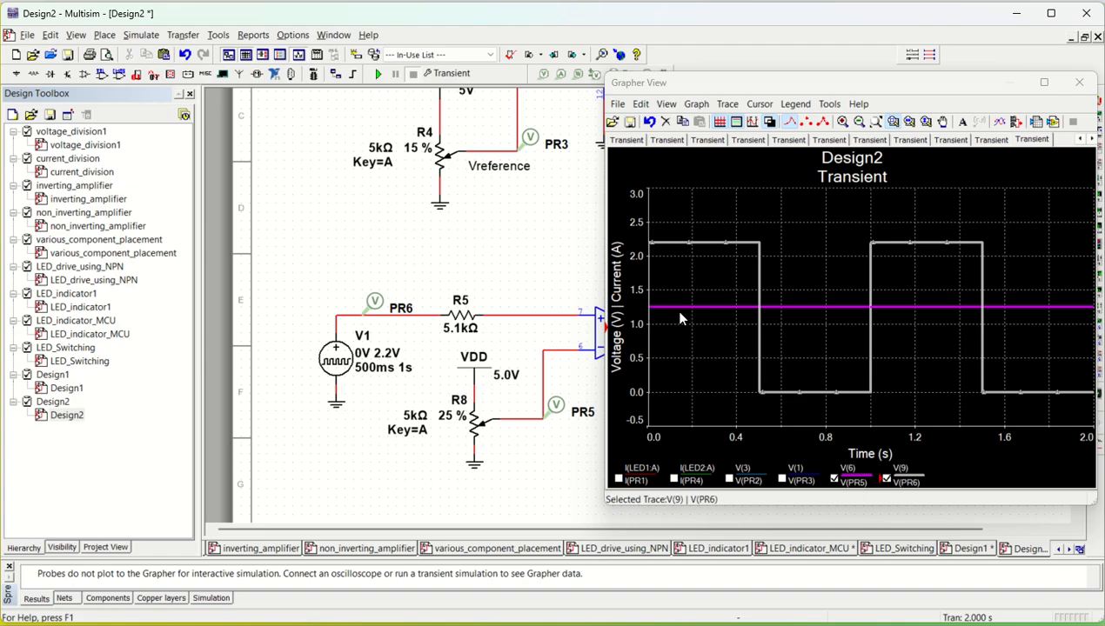
click(1079, 82)
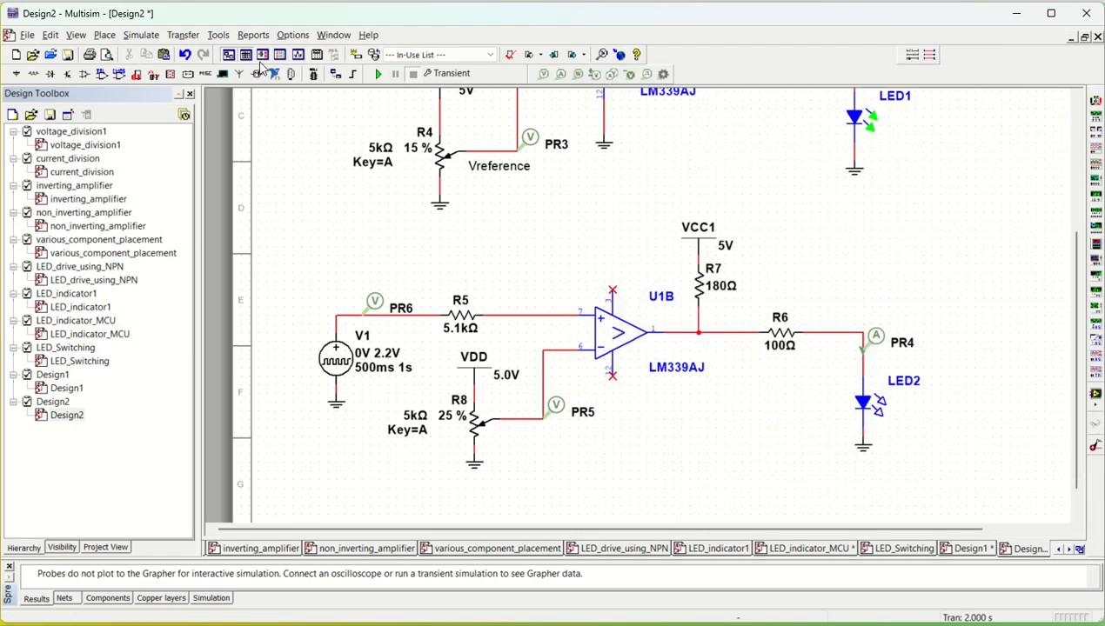
- Switch the active analysis back to Interactive Simulation and save the analysis settings
click(141, 34)
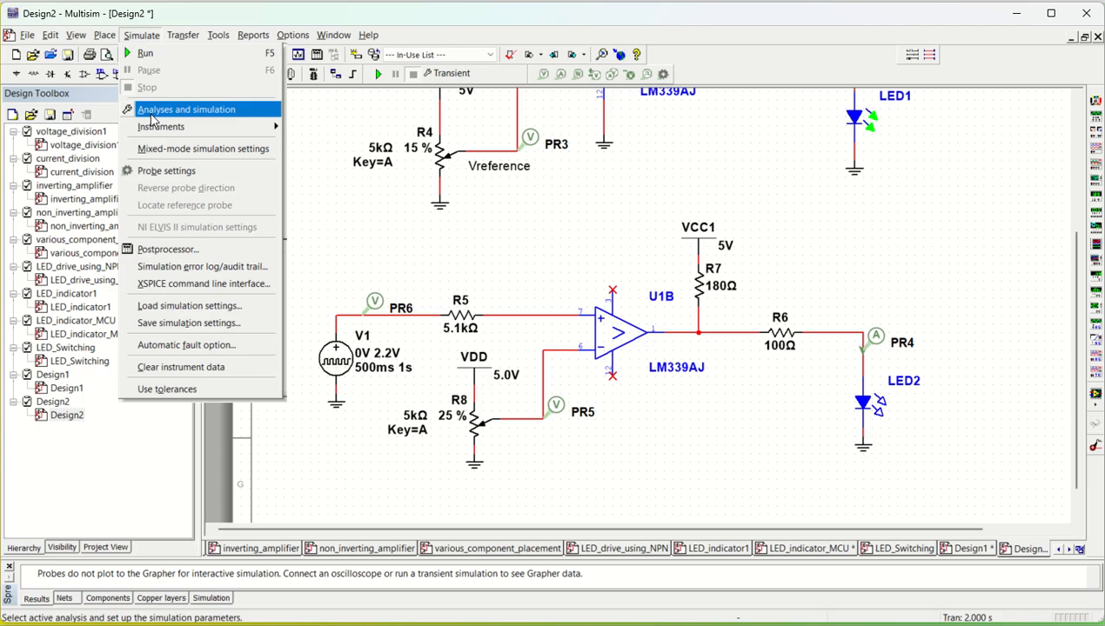
click(152, 110)
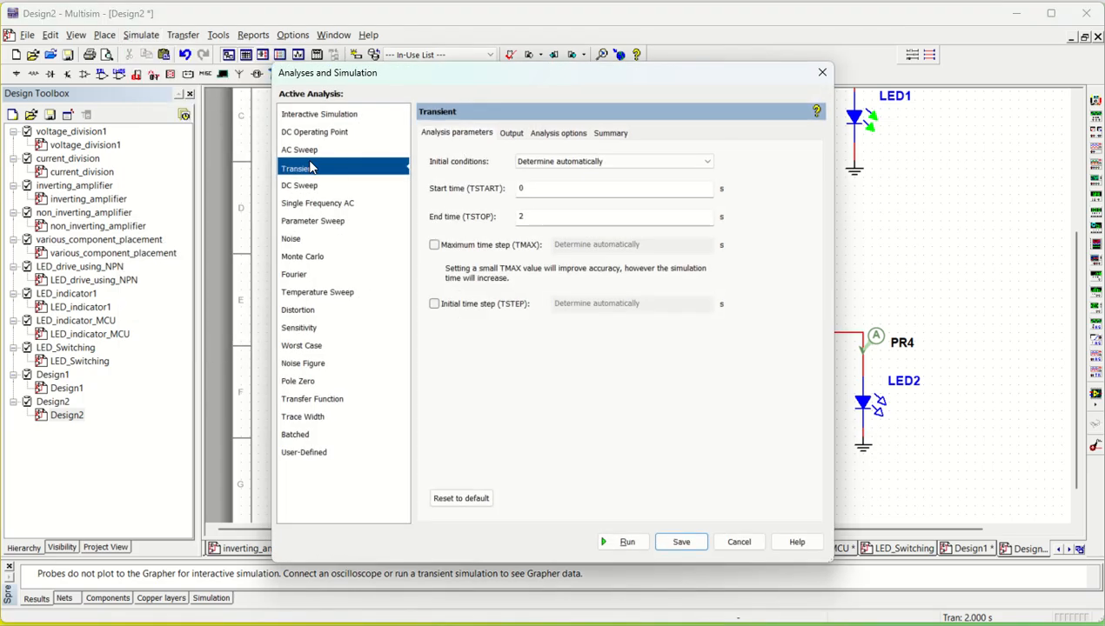
click(299, 116)
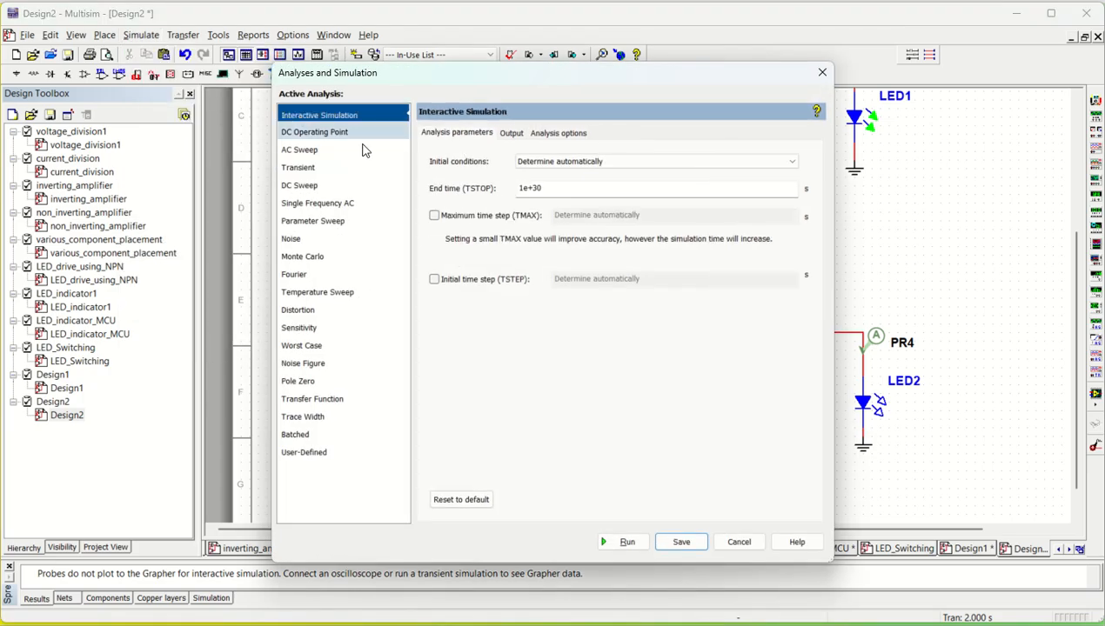
click(681, 542)
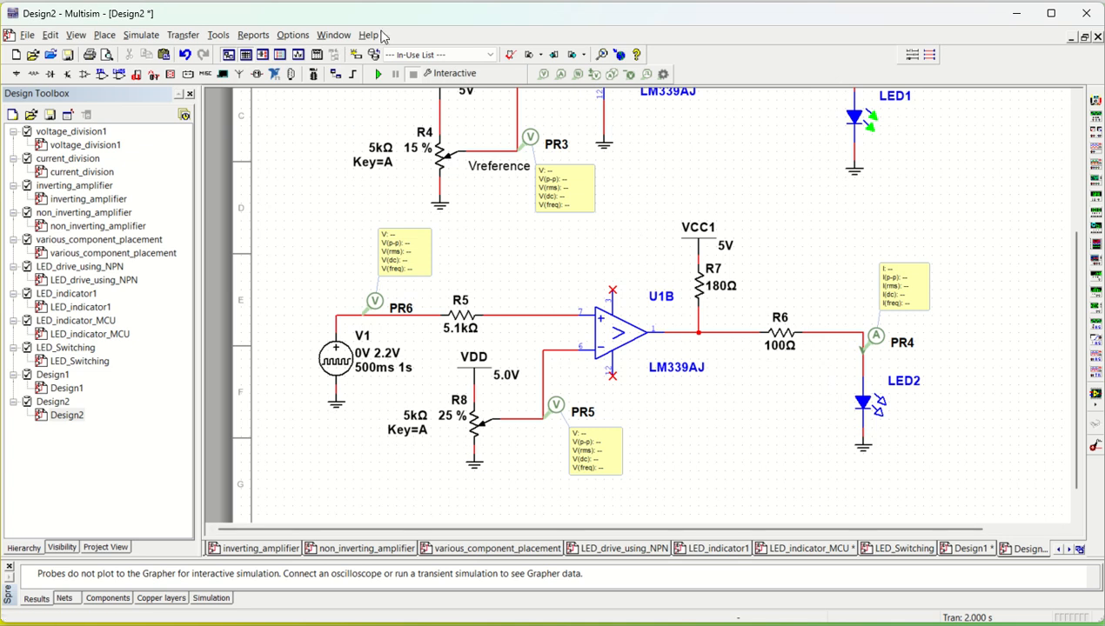
- Run the interactive simulation, examine both comparator stages' probe readings, and stop it
click(379, 74)
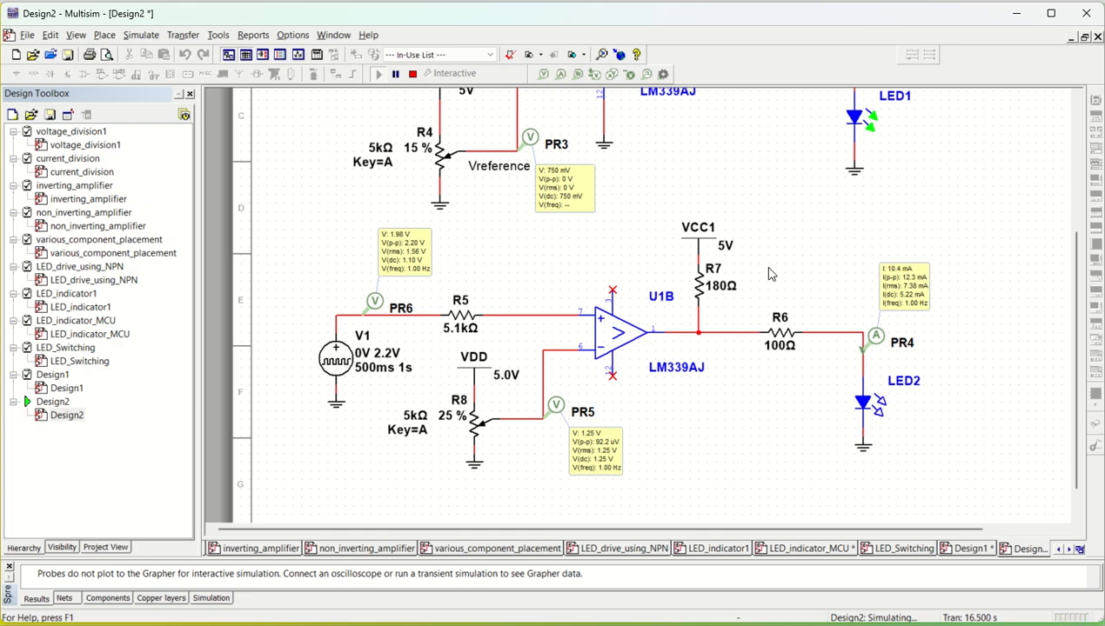
scroll(769, 275, up, 2)
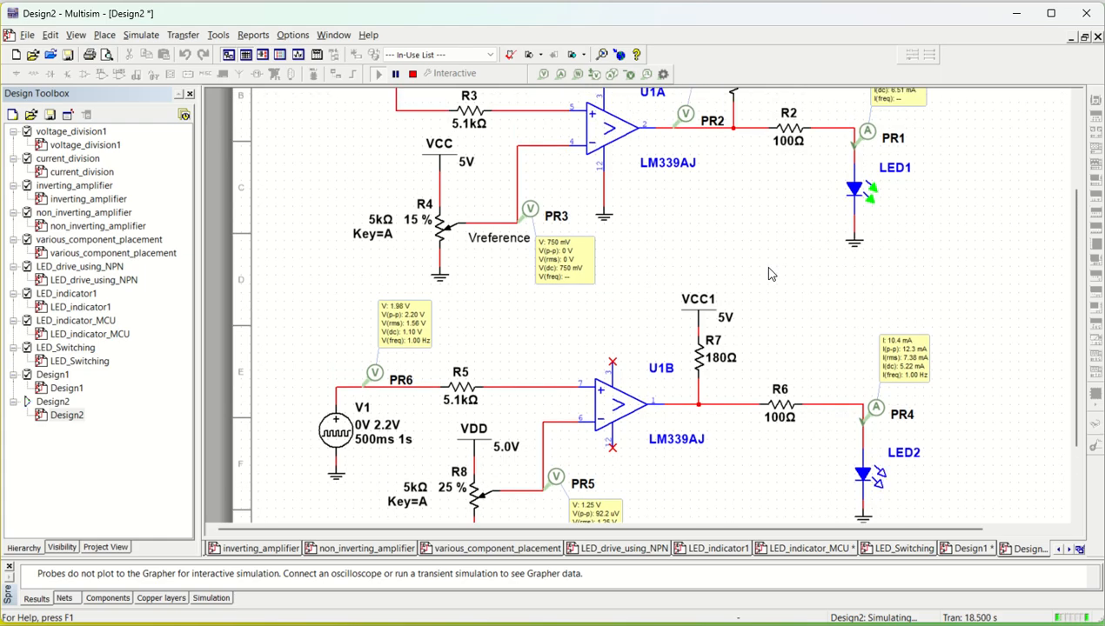
scroll(769, 275, down, 3)
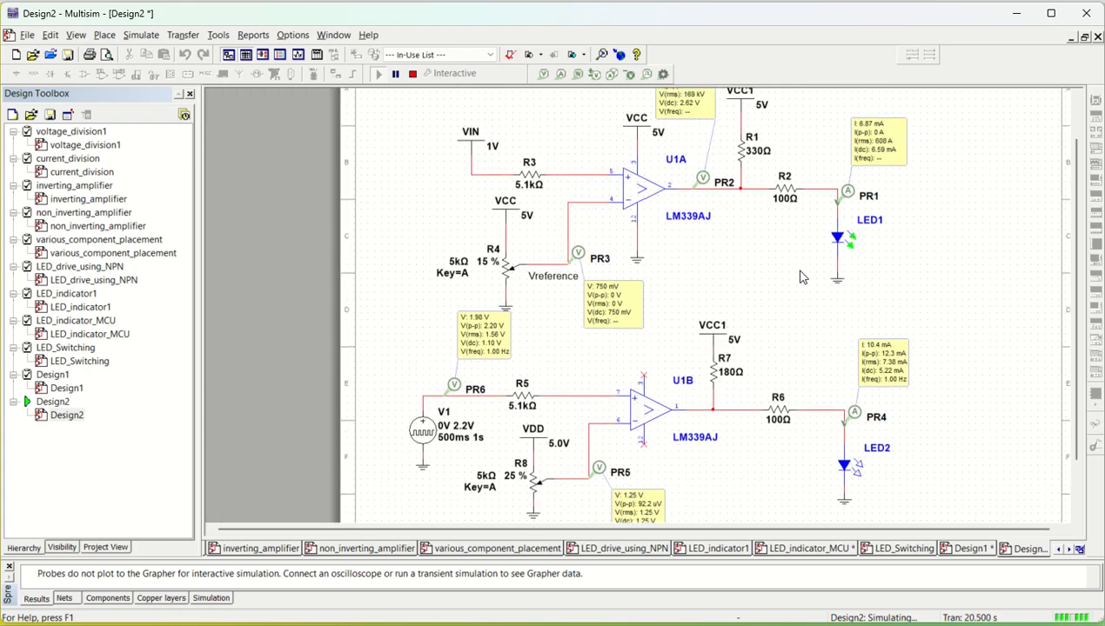
scroll(800, 276, down, 4)
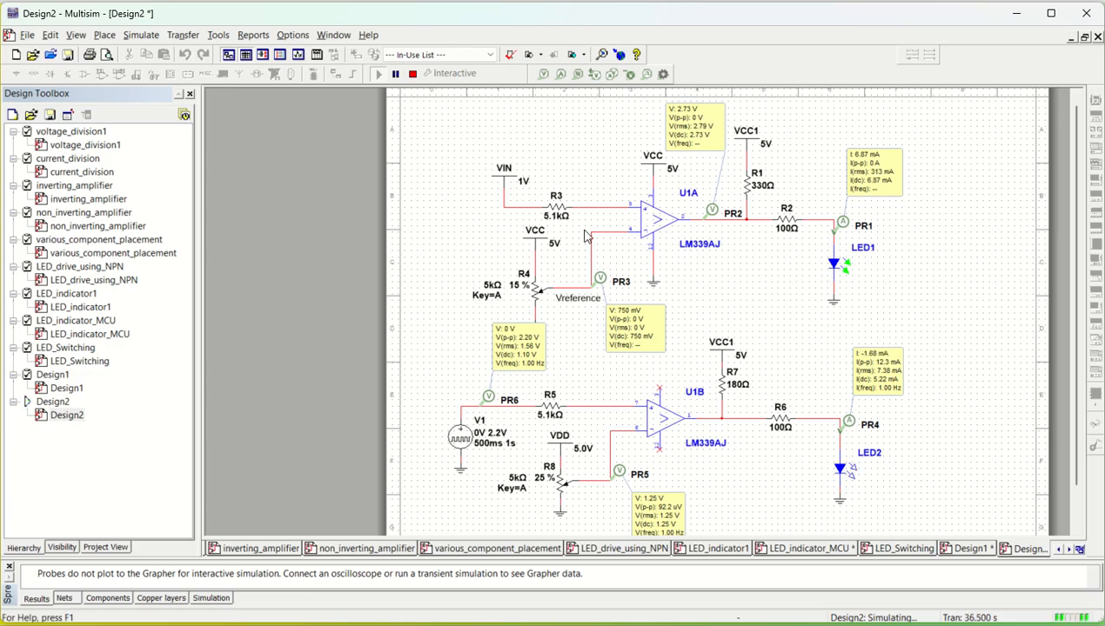
click(413, 74)
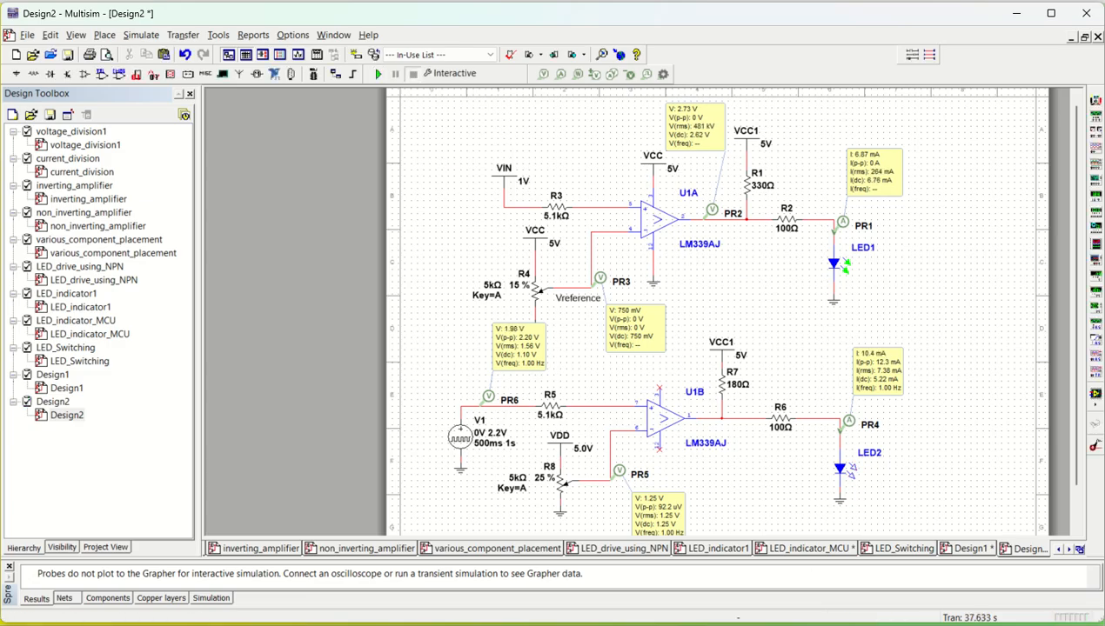